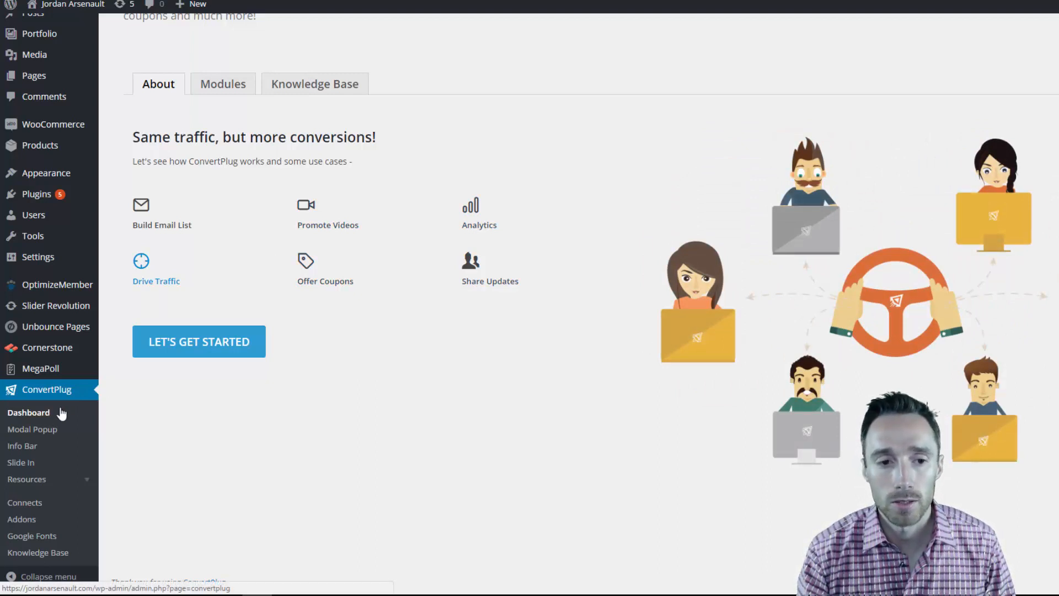
Step: Open the modal popup template library and look through the available popup designs
left_click(223, 349)
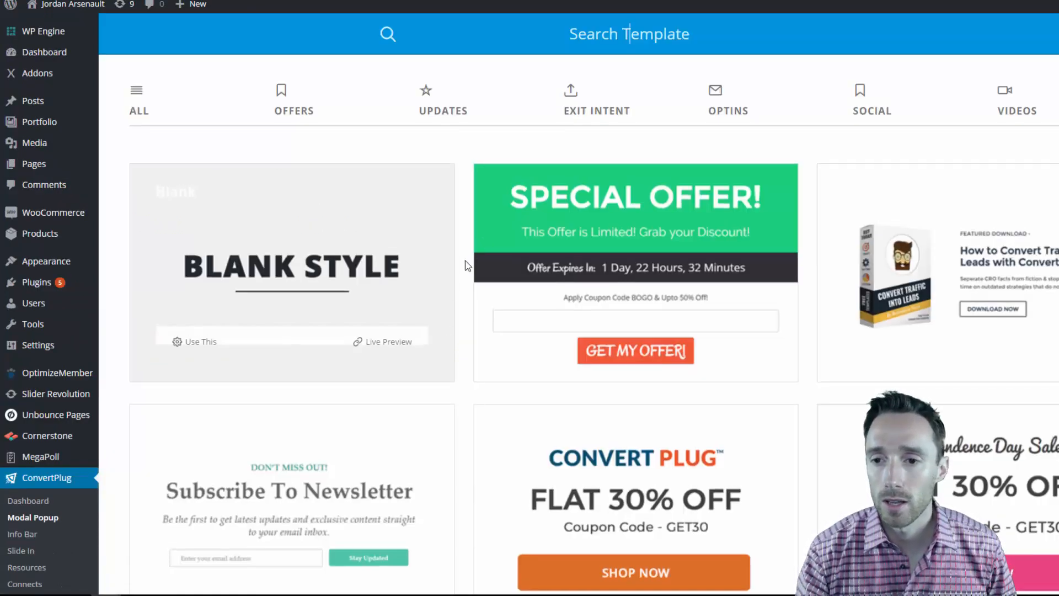
scroll(459, 270, "down", 3)
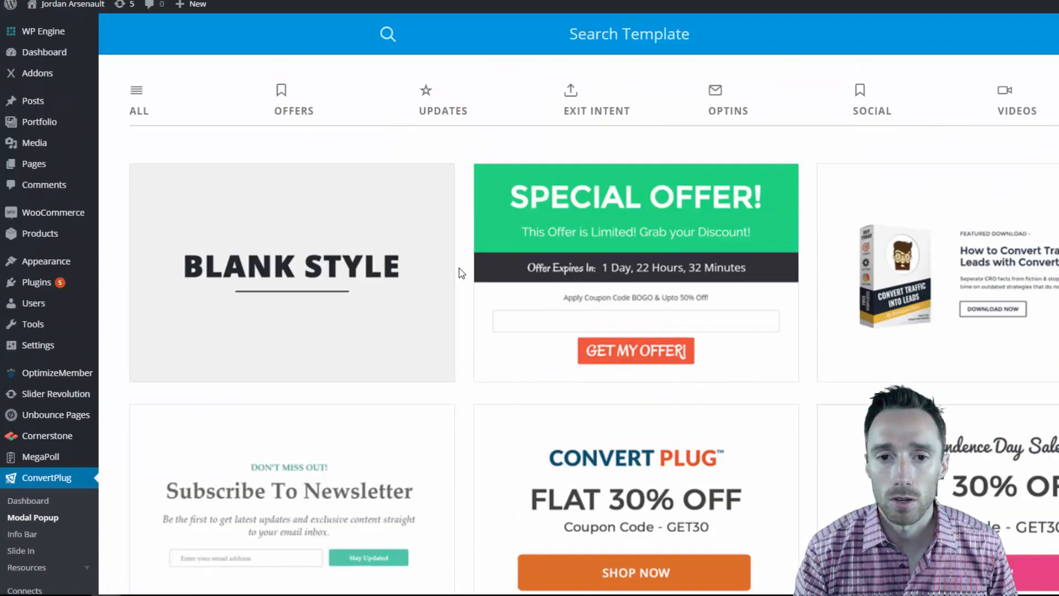
scroll(461, 273, "down", 8)
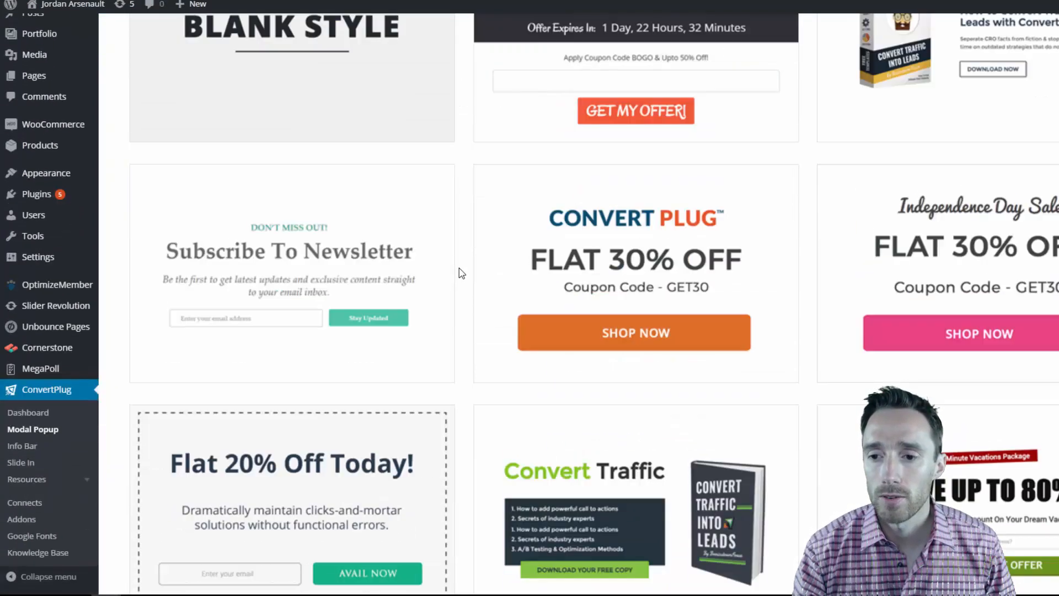
scroll(462, 273, "down", 10)
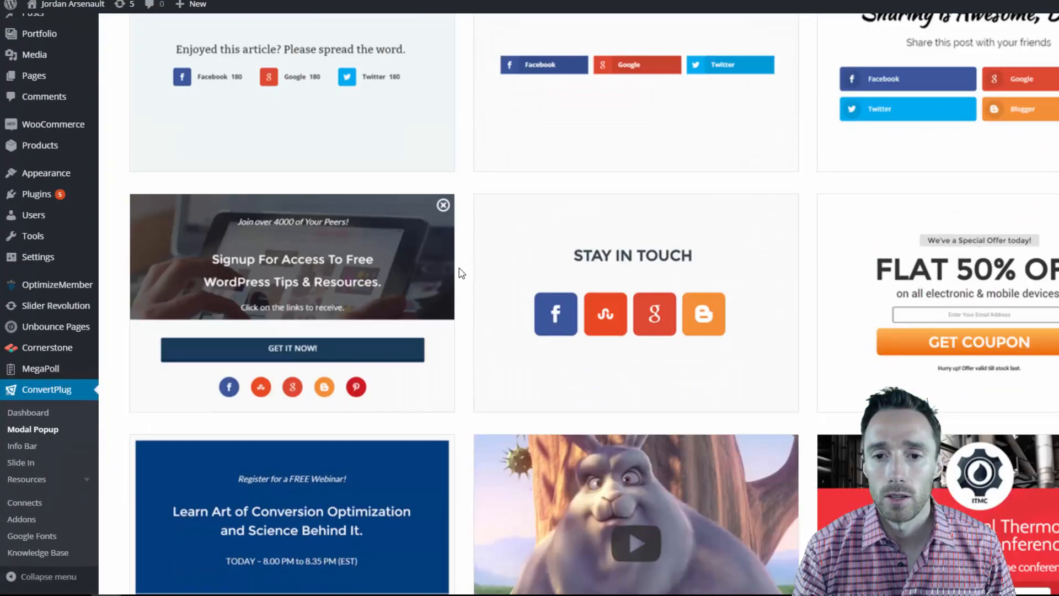
scroll(462, 273, "up", 4)
scroll(462, 273, "down", 12)
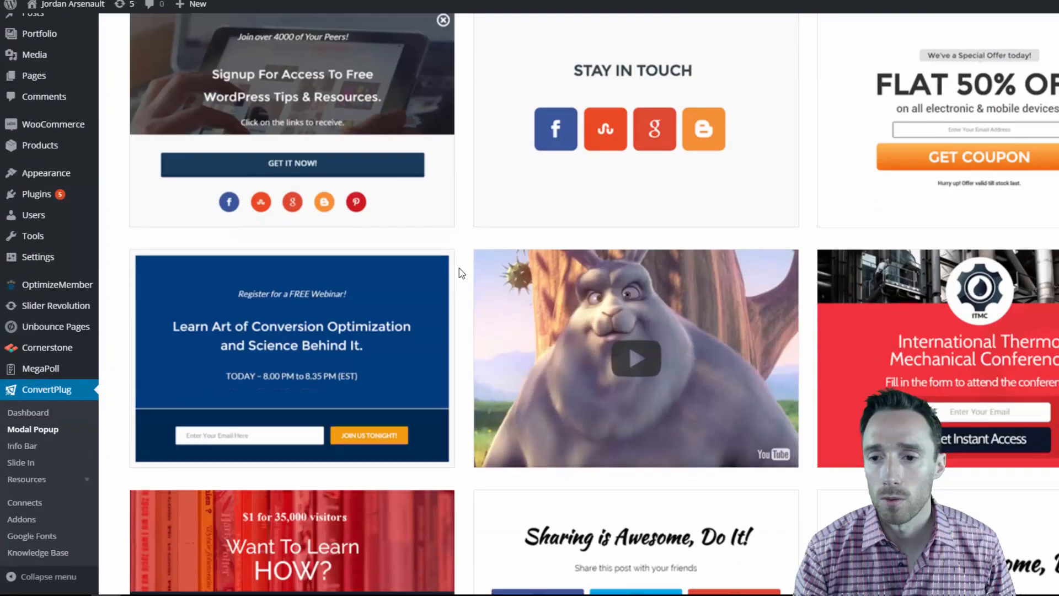
scroll(462, 273, "up", 4)
scroll(462, 274, "down", 7)
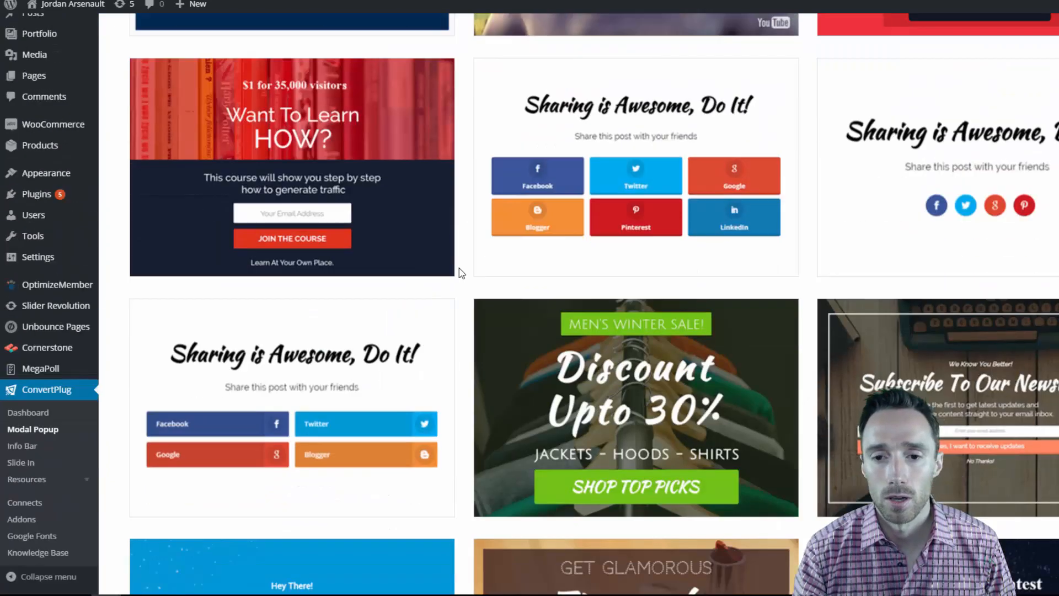
scroll(461, 273, "down", 6)
scroll(462, 273, "up", 10)
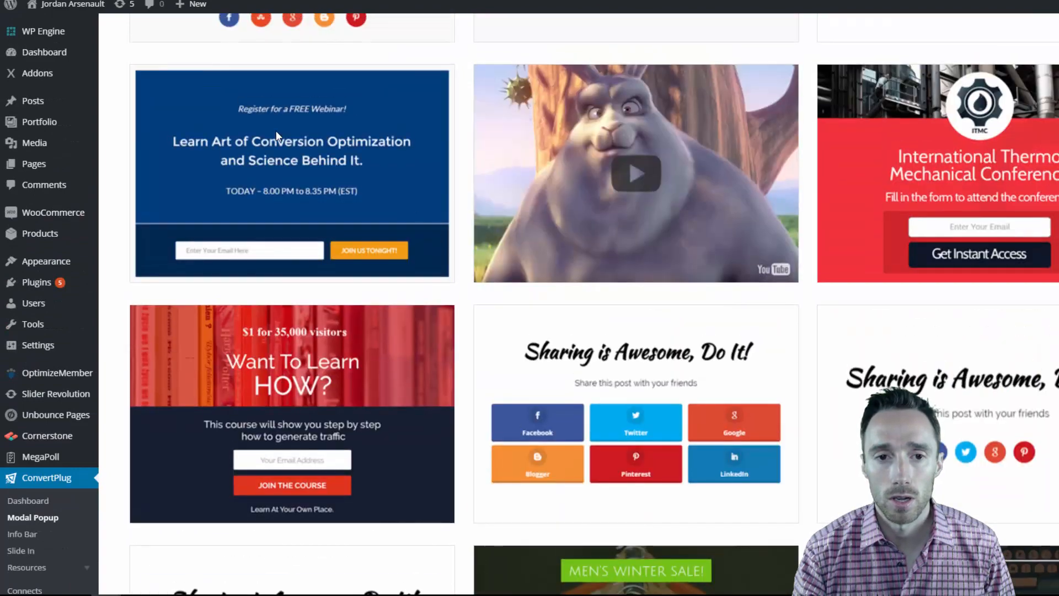
mouse_move(264, 120)
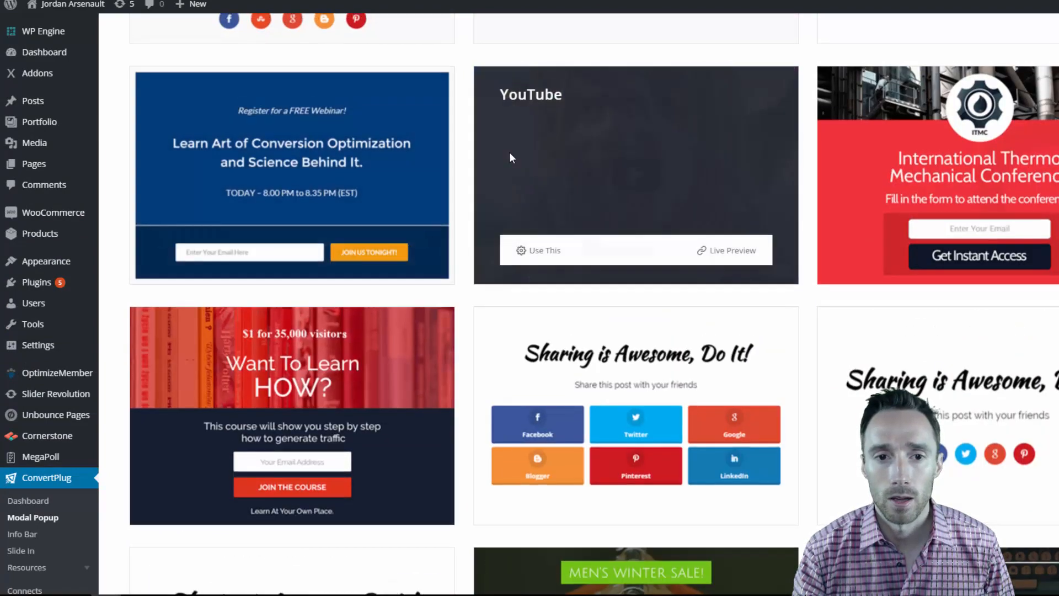
scroll(307, 350, "up", 4)
scroll(466, 229, "up", 4)
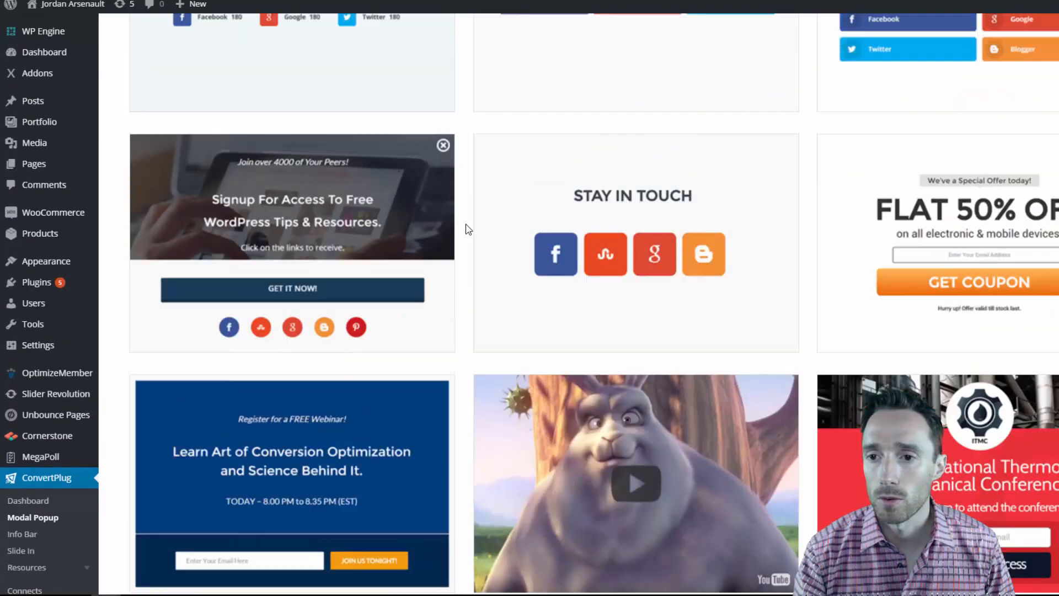
scroll(466, 229, "up", 8)
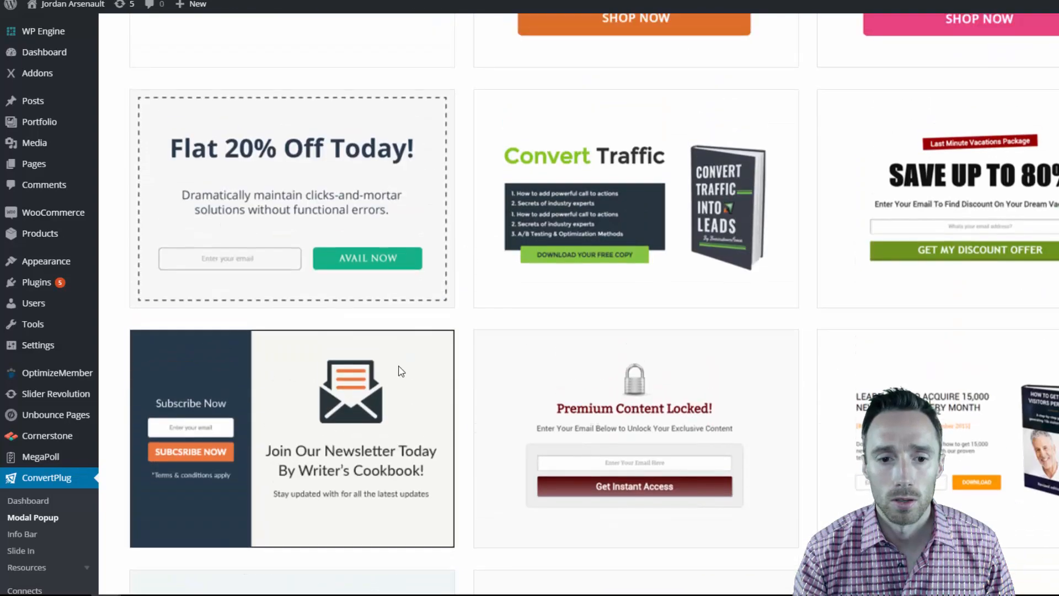
Step: Start a new modal popup from the Jugaad template
mouse_move(243, 449)
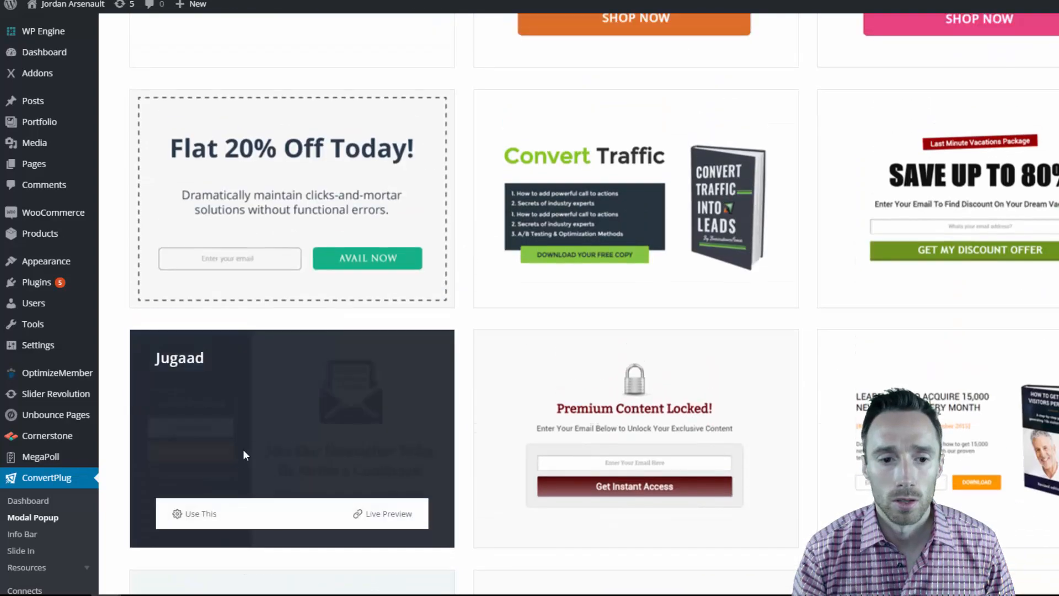
left_click(193, 516)
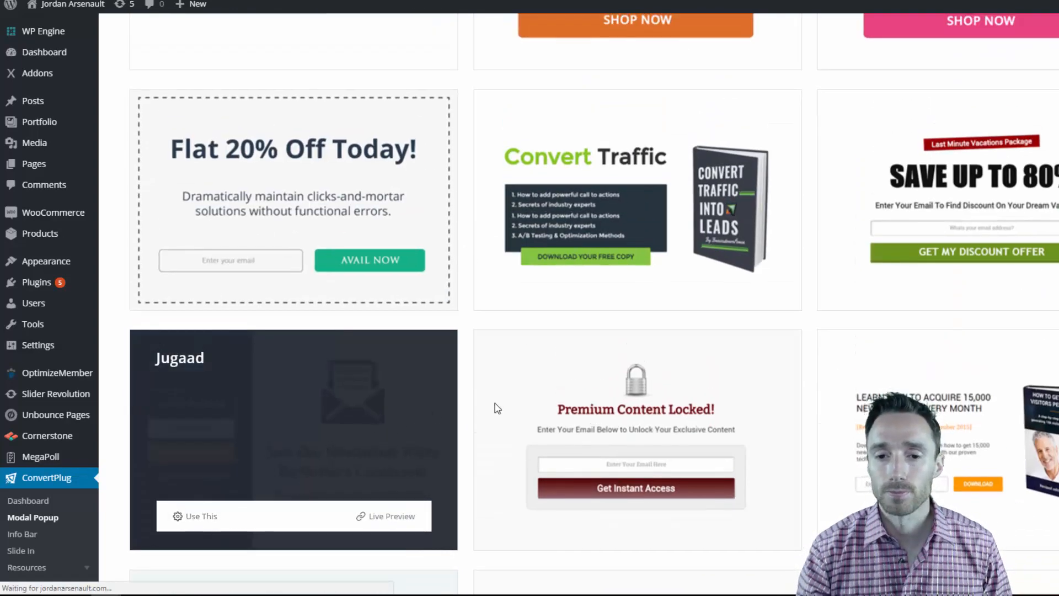
mouse_move(501, 370)
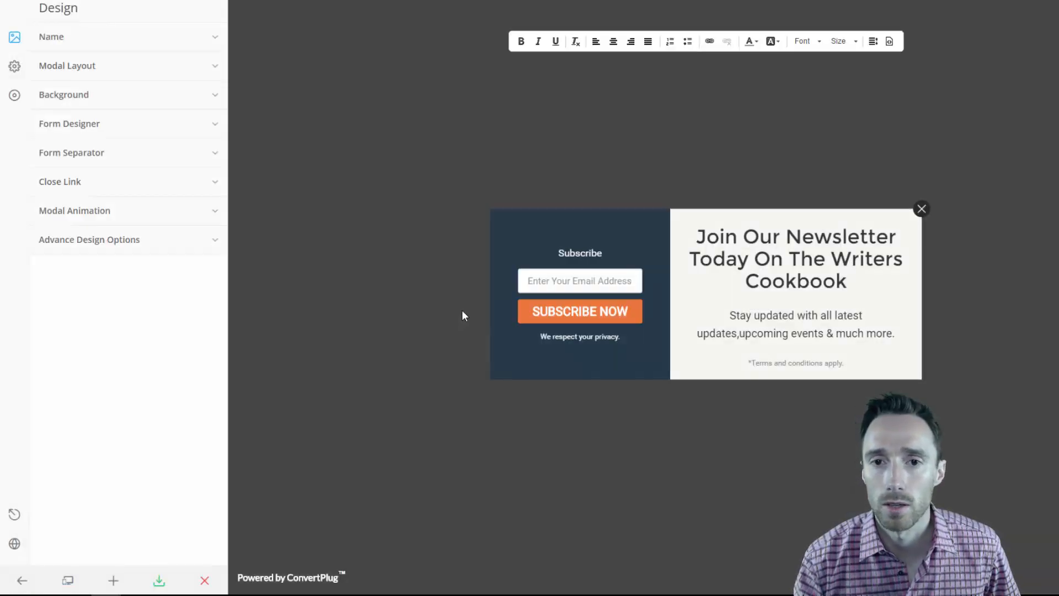
Step: Insert the word "Marketing" before "Newsletter" in the popup headline
left_click(786, 247)
left_click_drag(790, 248, 788, 259)
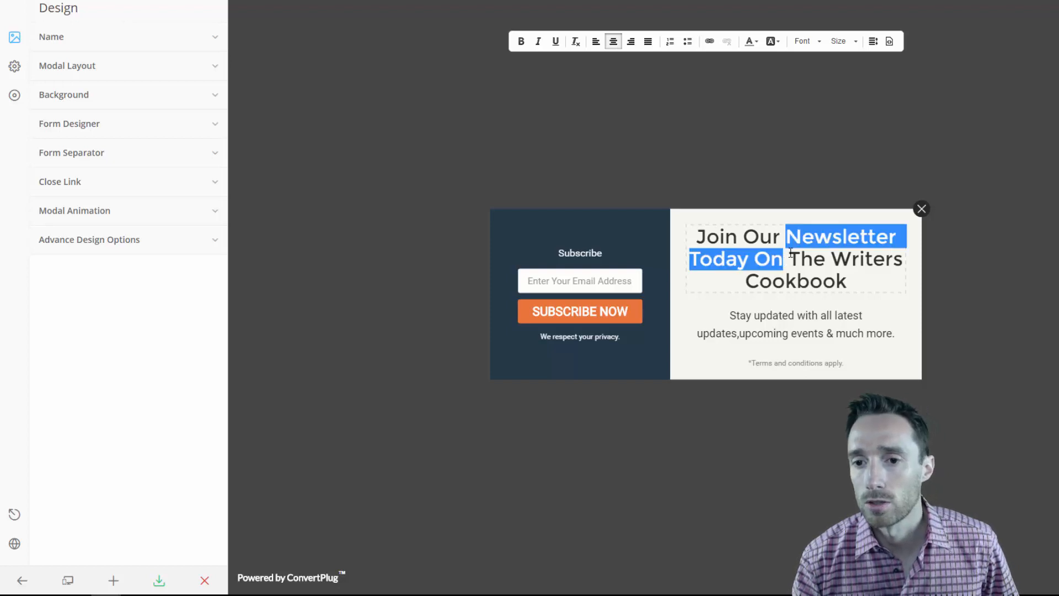
left_click(787, 247)
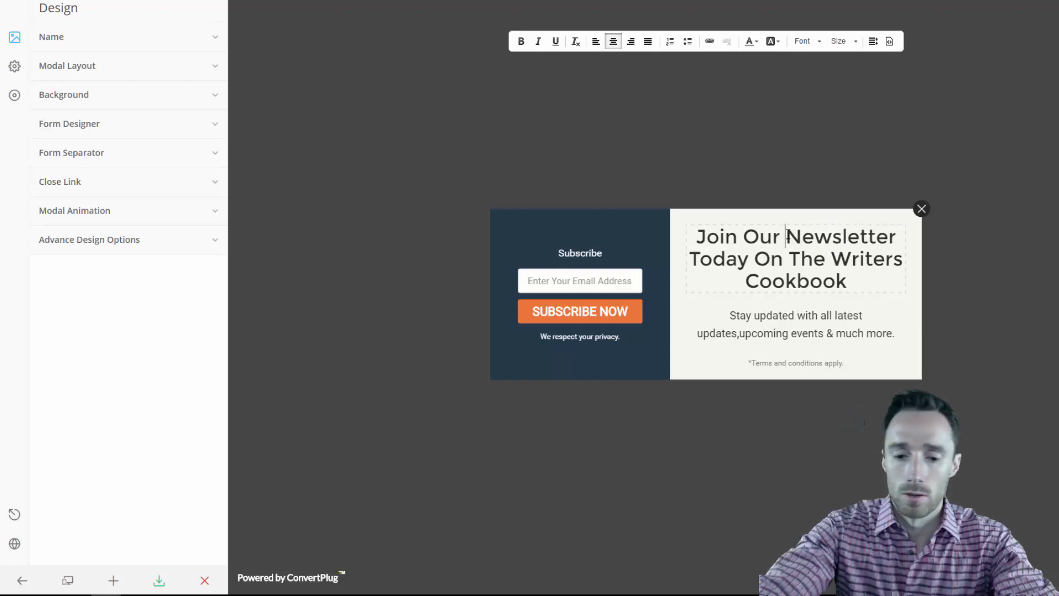
type("MArketing")
key("BackSpace")
key("BackSpace")
key("BackSpace")
key("BackSpace")
key("BackSpace")
key("BackSpace")
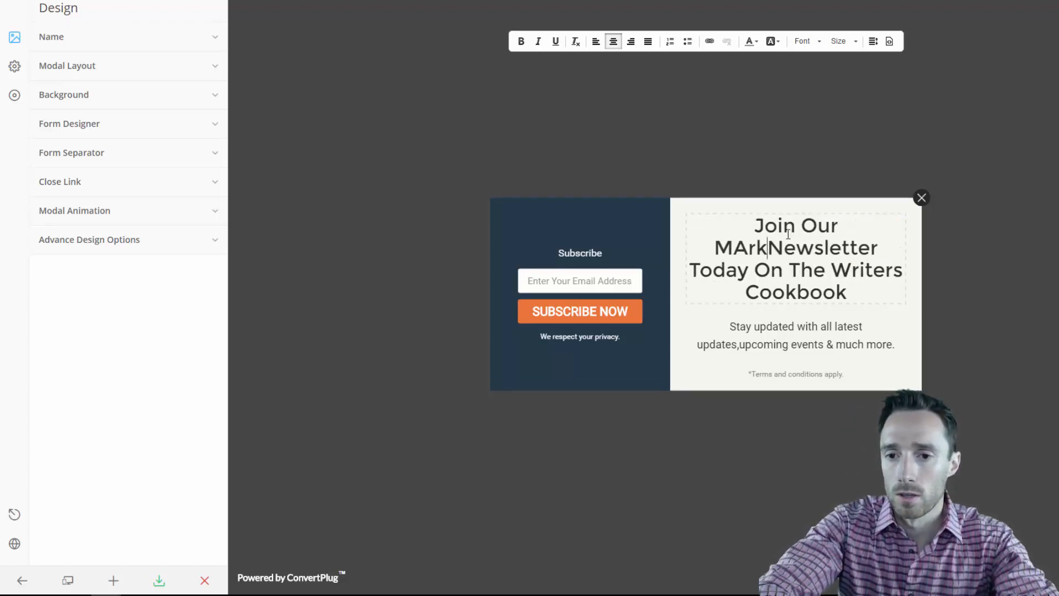
key("BackSpace")
key("BackSpace")
key("BackSpace")
type("arletomg")
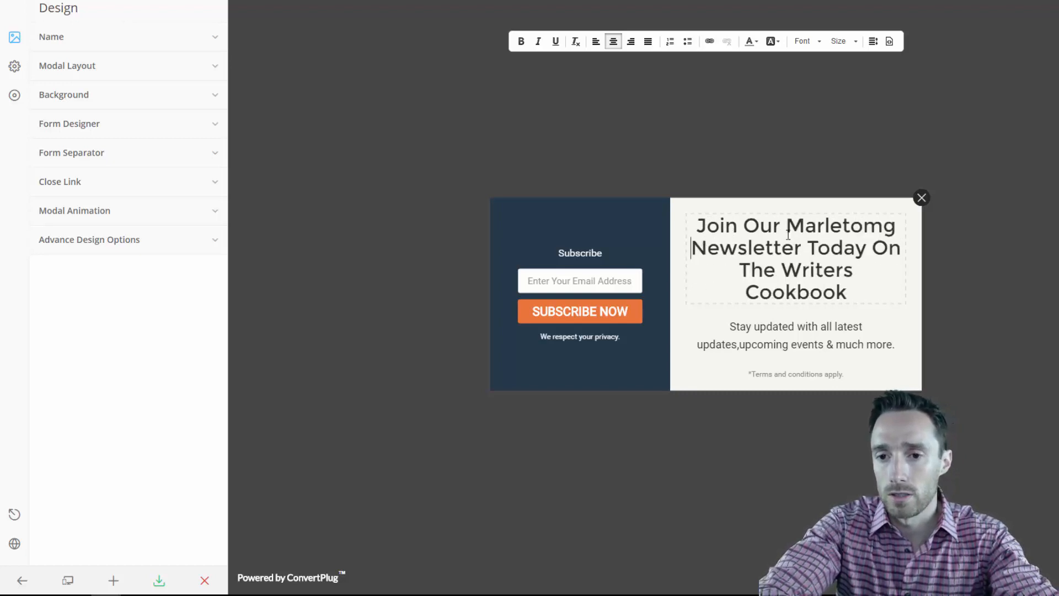
key("BackSpace")
key("BackSpace")
key("BackSpace")
key("BackSpace")
key("BackSpace")
key("BackSpace")
key("BackSpace")
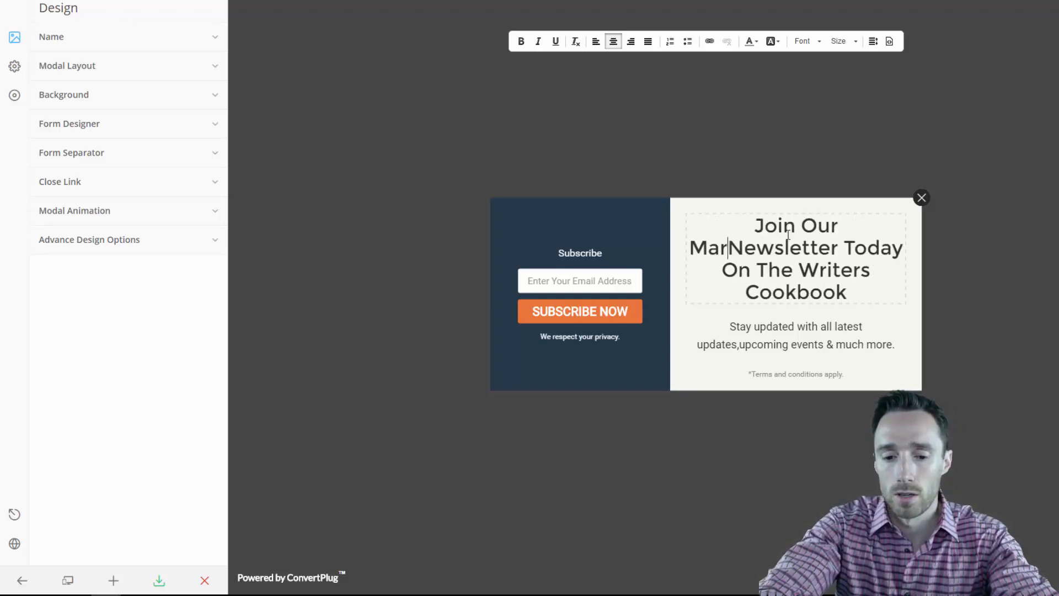
type("keting")
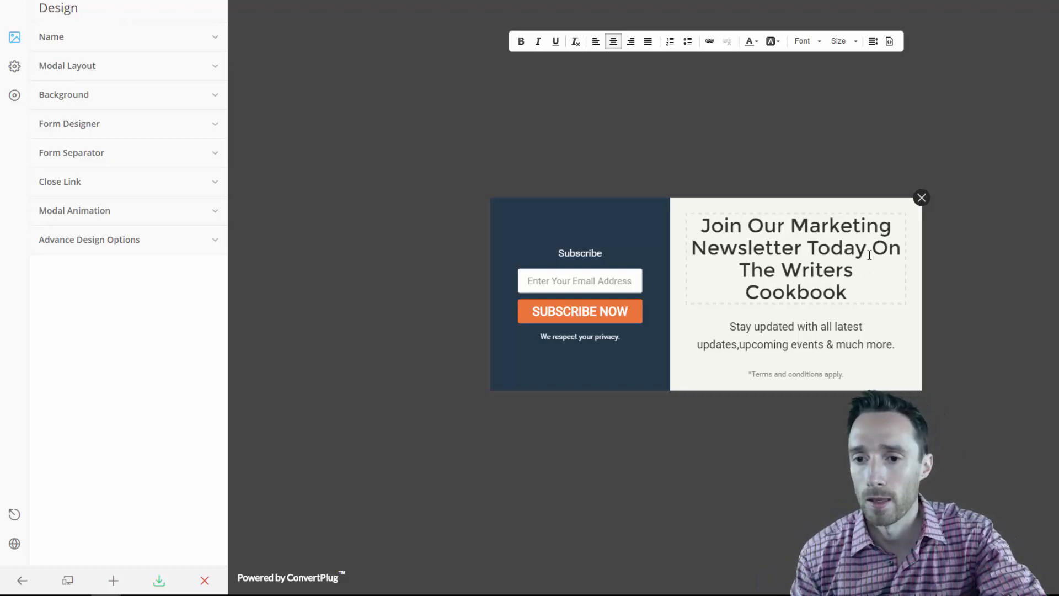
Step: Shorten the headline to end after "Today" and replace "Our" with "My", giving "Join My Marketing Newsletter Today"
left_click_drag(870, 248, 867, 296)
key("BackSpace")
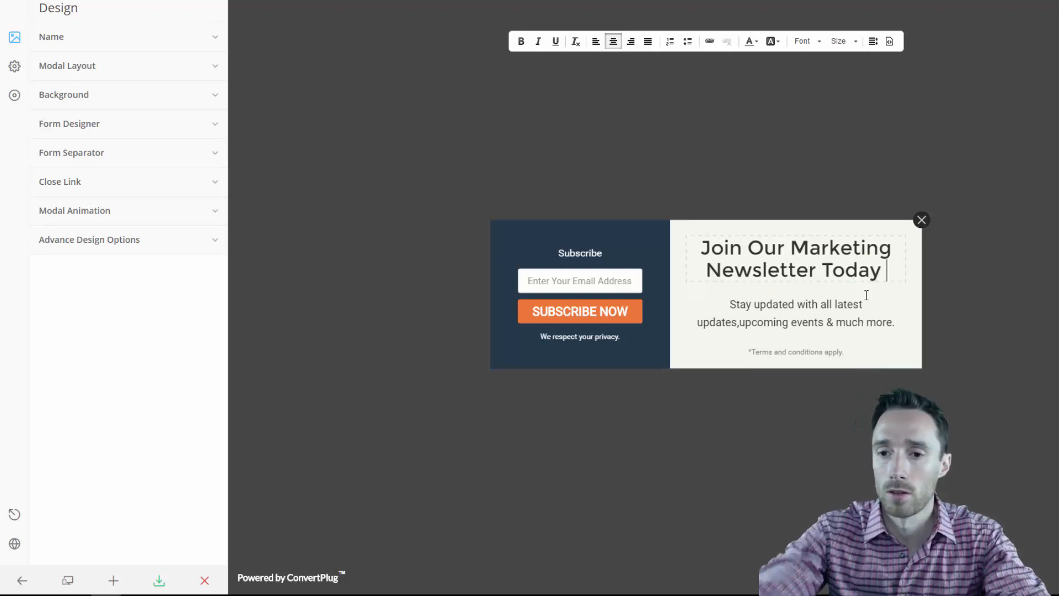
double_click(771, 246)
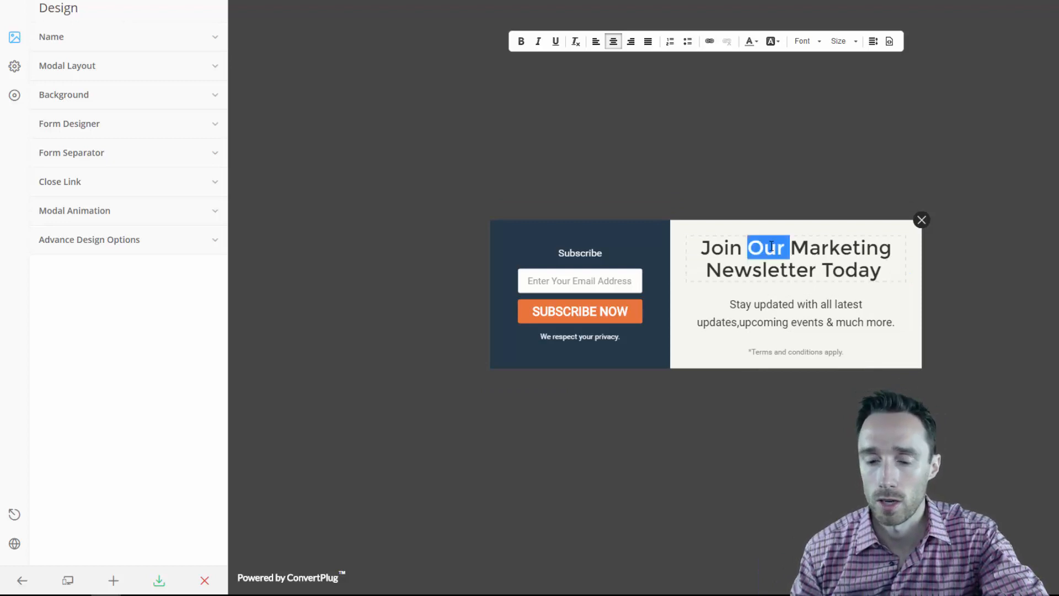
type("My")
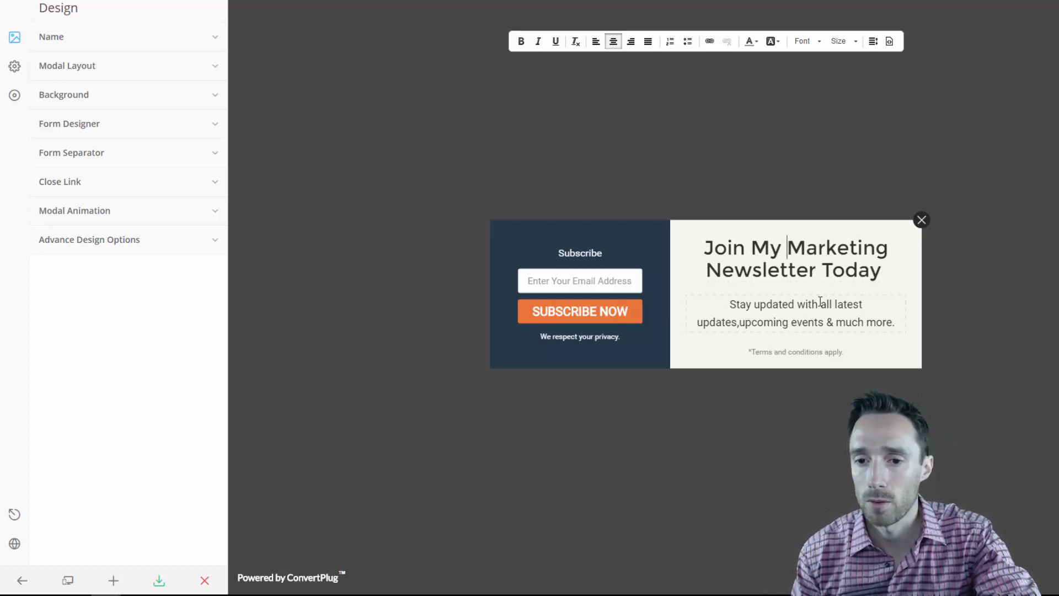
Step: Add the missing space before "upcoming" in the popup description and delete the terms and conditions line
left_click(740, 324)
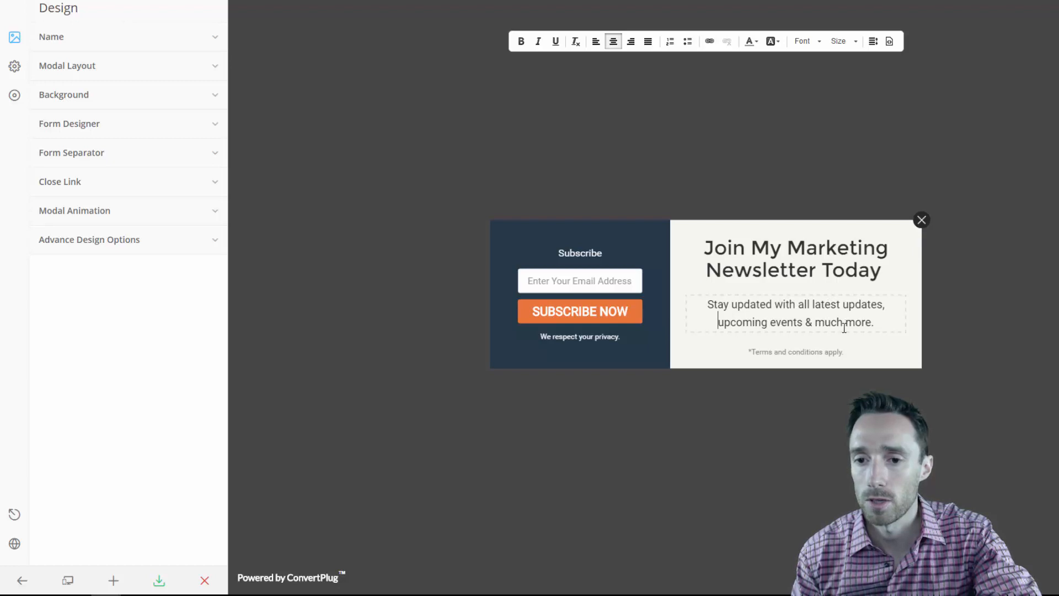
triple_click(822, 353)
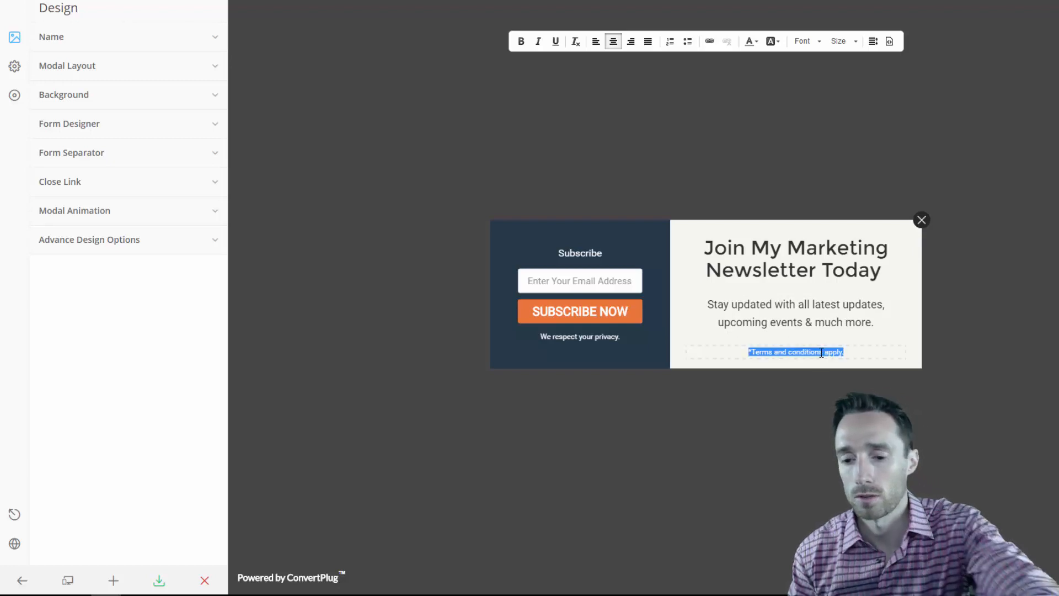
key("BackSpace")
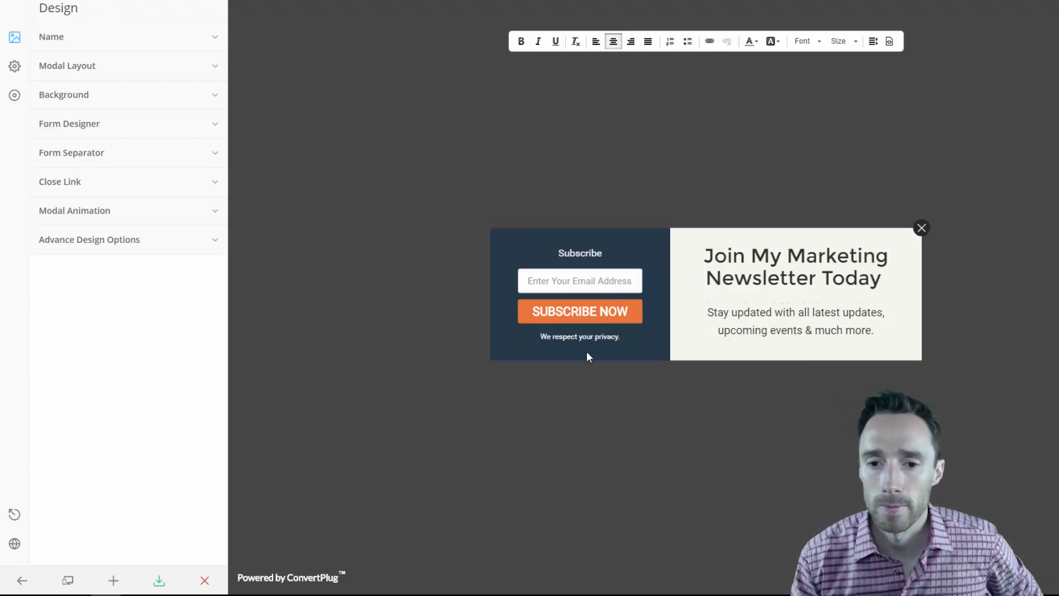
Step: Examine the design settings of the email field and the submit button
left_click(594, 280)
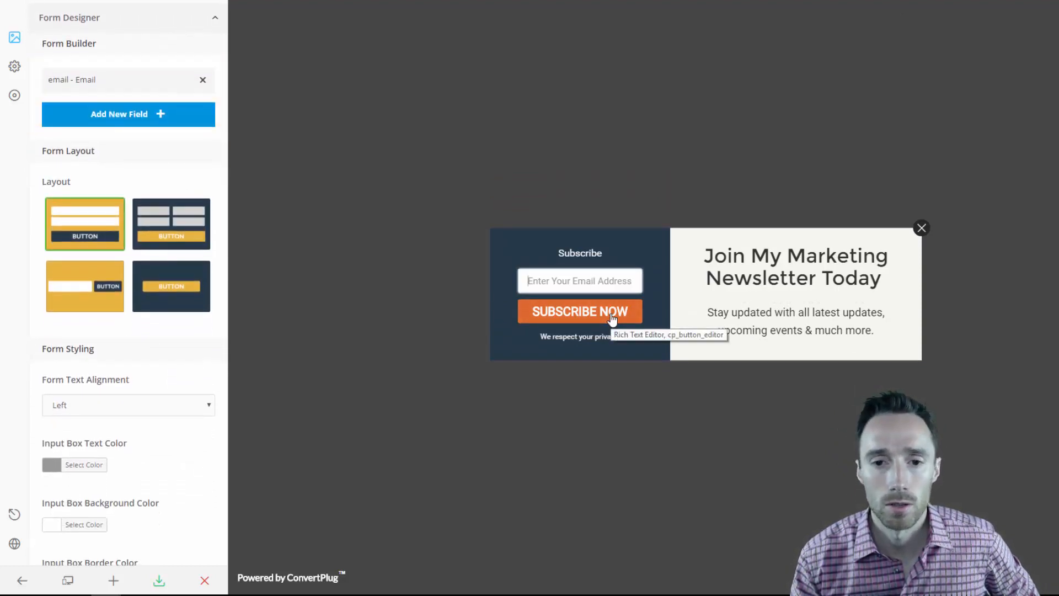
left_click(612, 318)
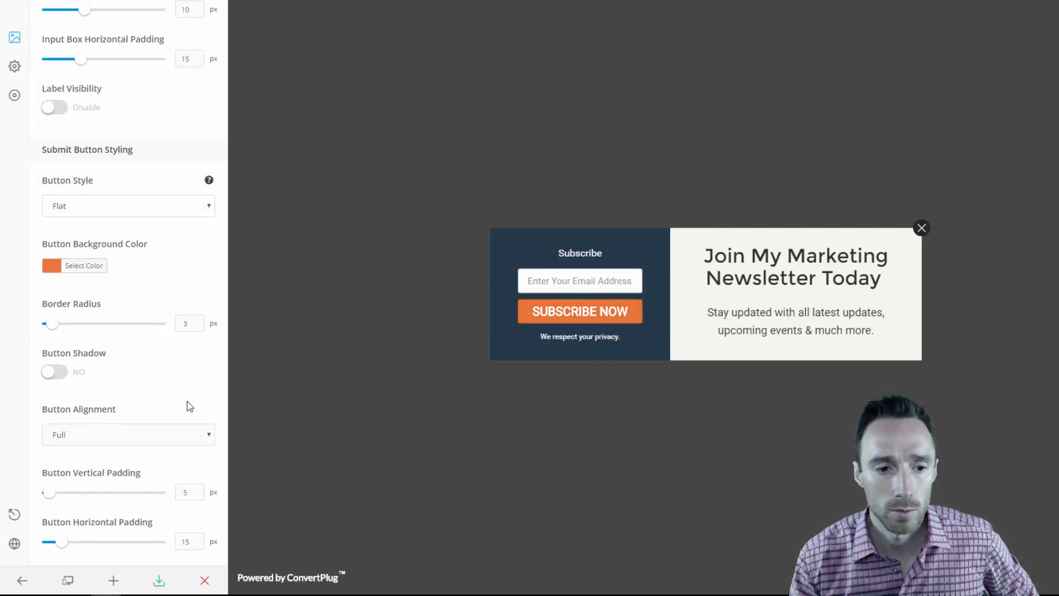
scroll(185, 407, "down", 3)
scroll(185, 407, "up", 8)
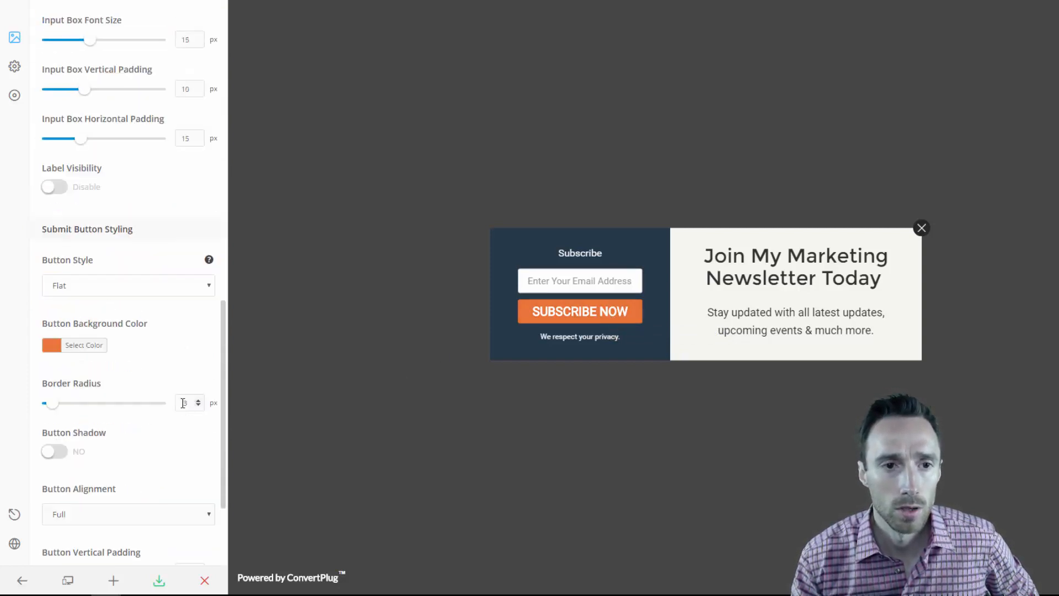
Step: Try the two-column form layout and switch back to the vertical one-column layout
scroll(184, 408, "up", 12)
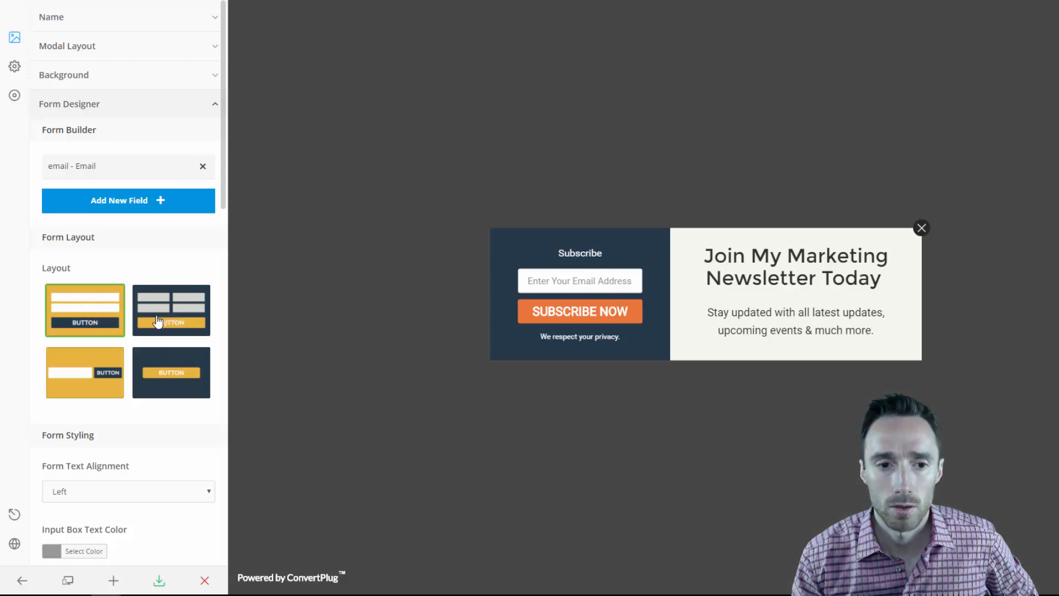
left_click(167, 316)
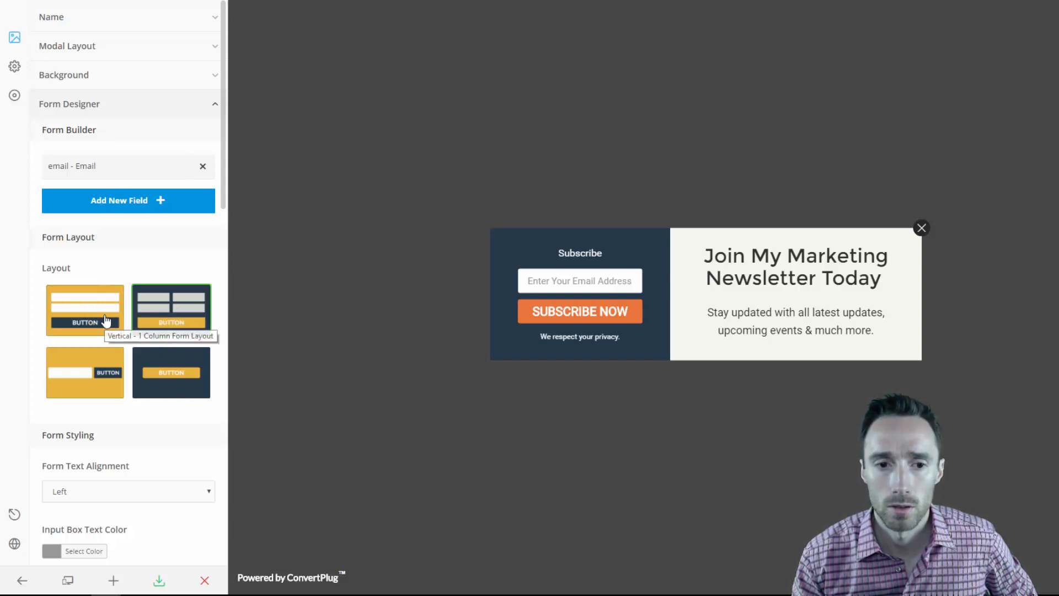
left_click(104, 315)
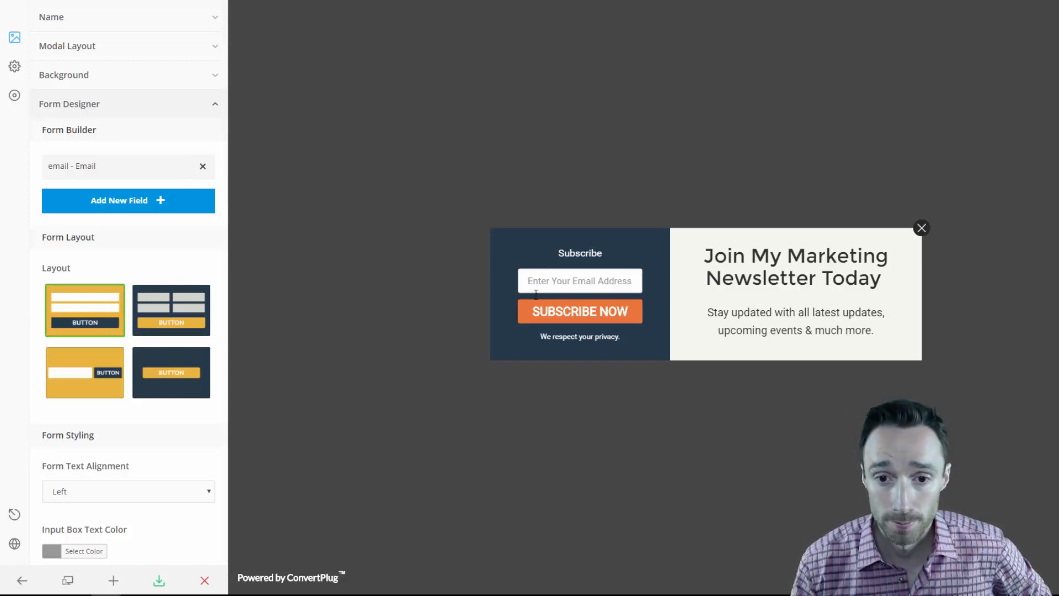
Step: Add a new field of type Textfield to the opt-in form and set its label to "Name"
left_click(546, 279)
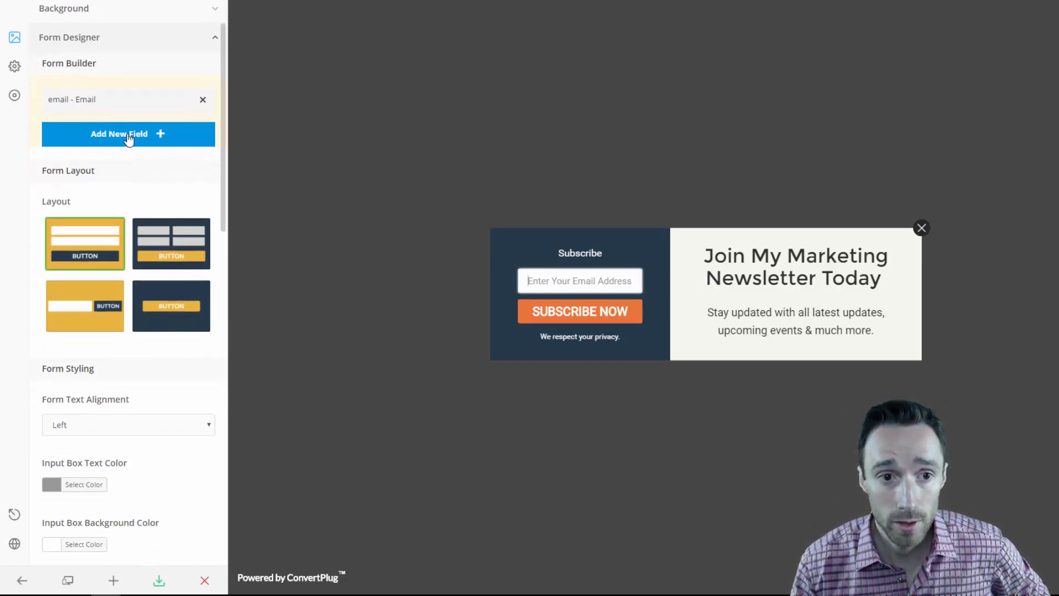
left_click(129, 137)
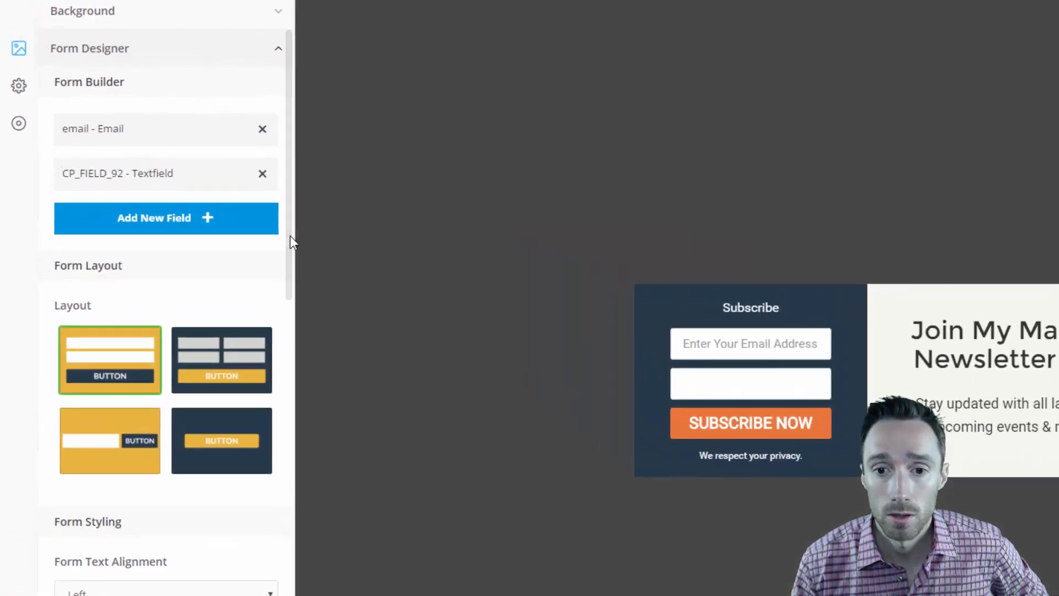
left_click(173, 181)
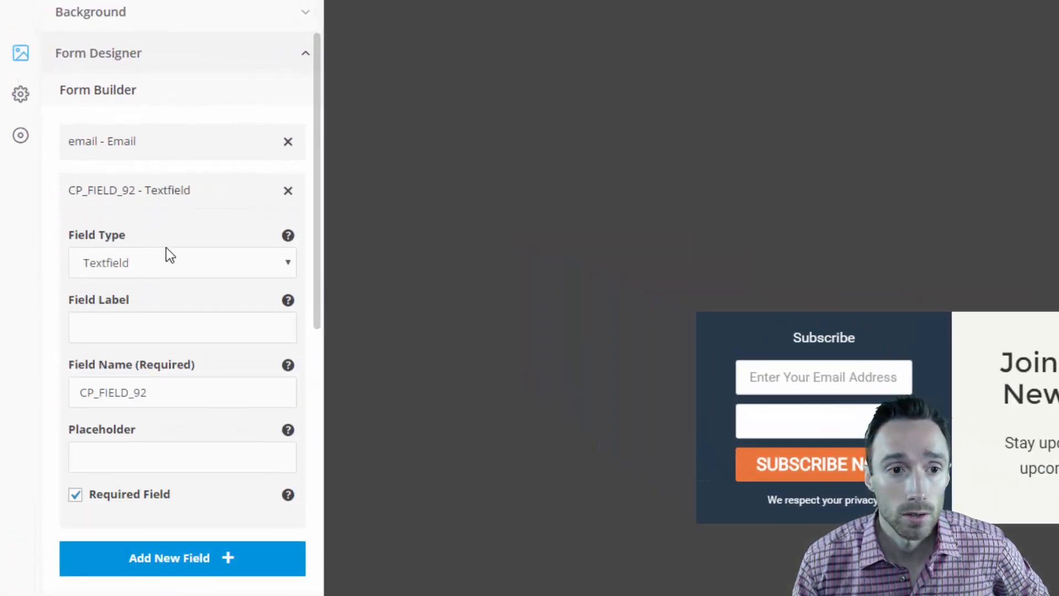
left_click(161, 267)
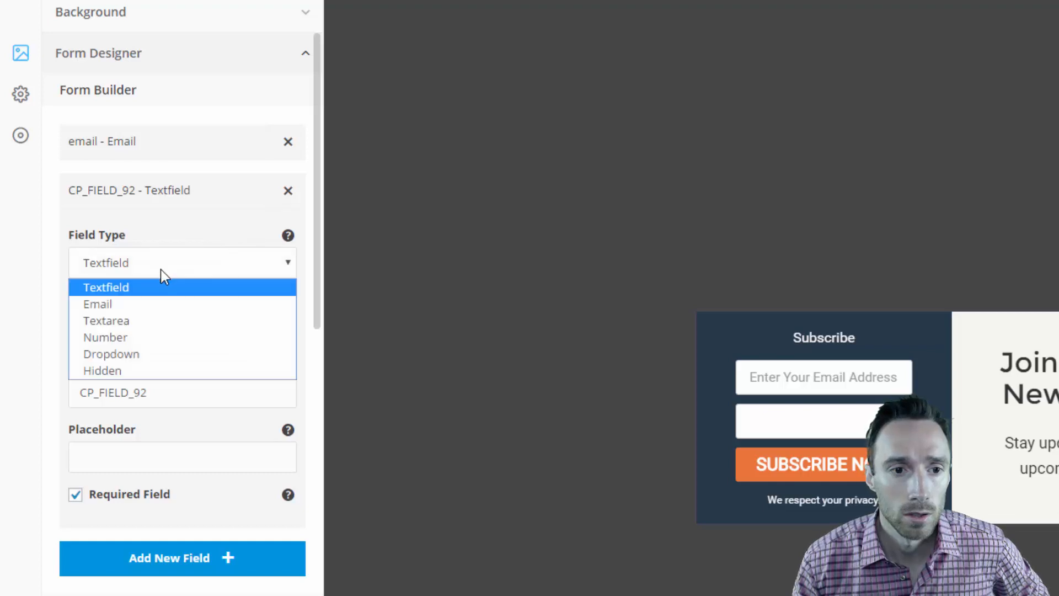
left_click(164, 264)
left_click(142, 320)
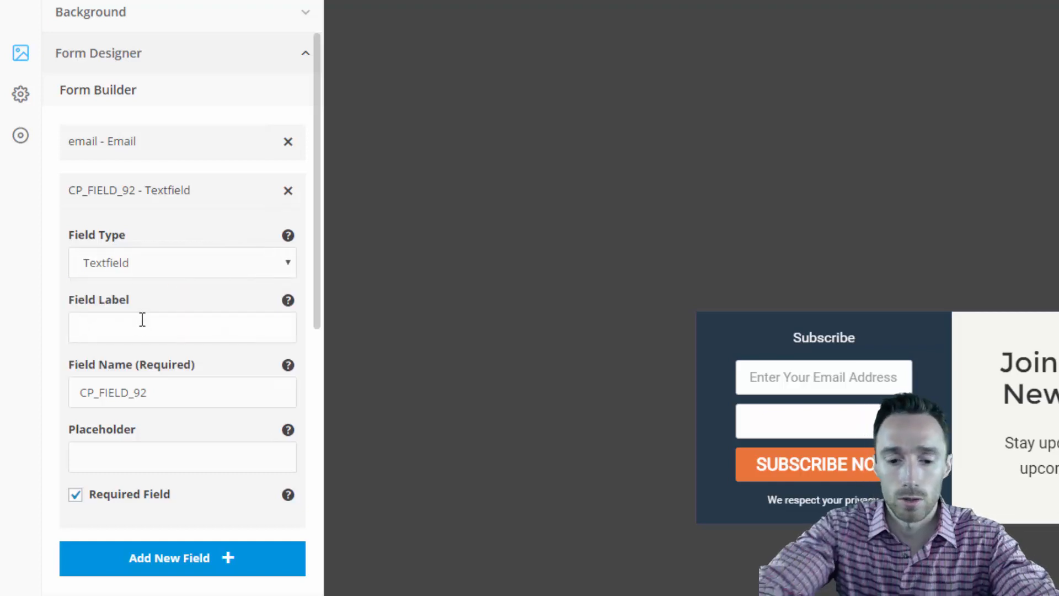
type("Name")
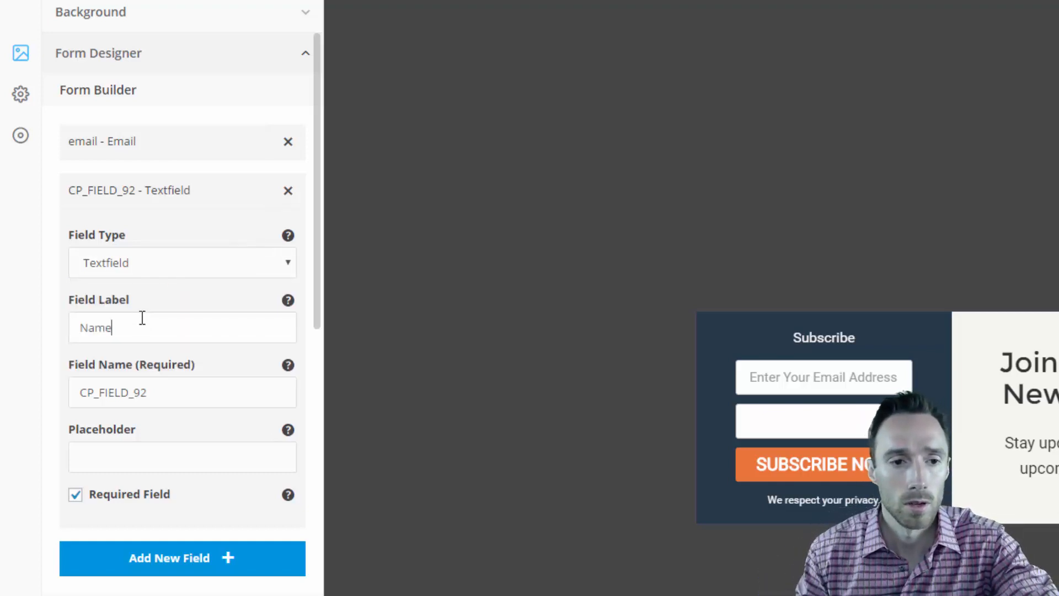
Step: Set both the required field name and the placeholder of the new text field to "Name"
double_click(141, 327)
key("ctrl+c")
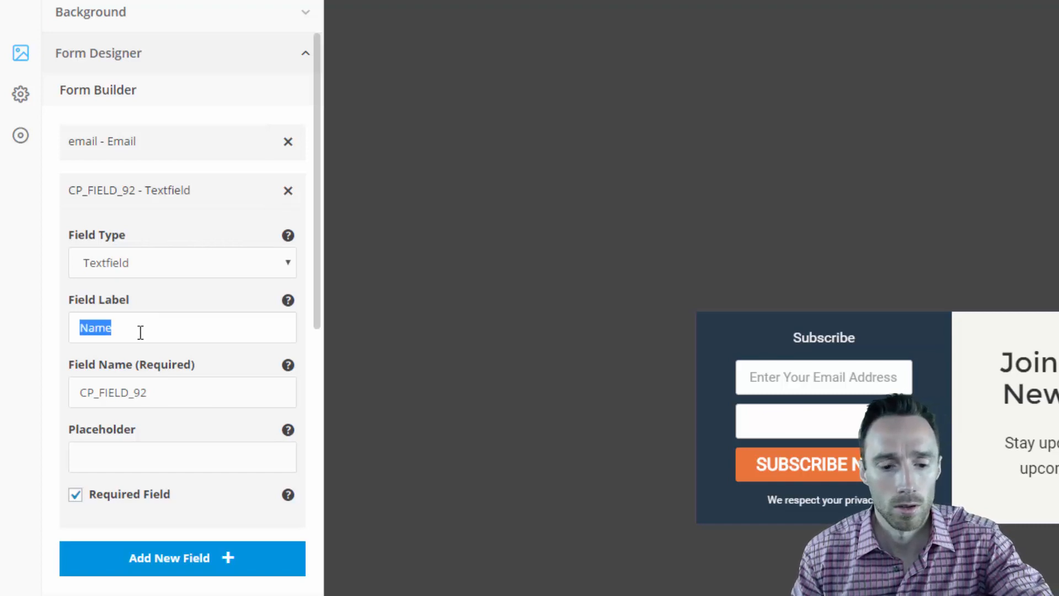
left_click(161, 395)
double_click(161, 395)
key("ctrl+v")
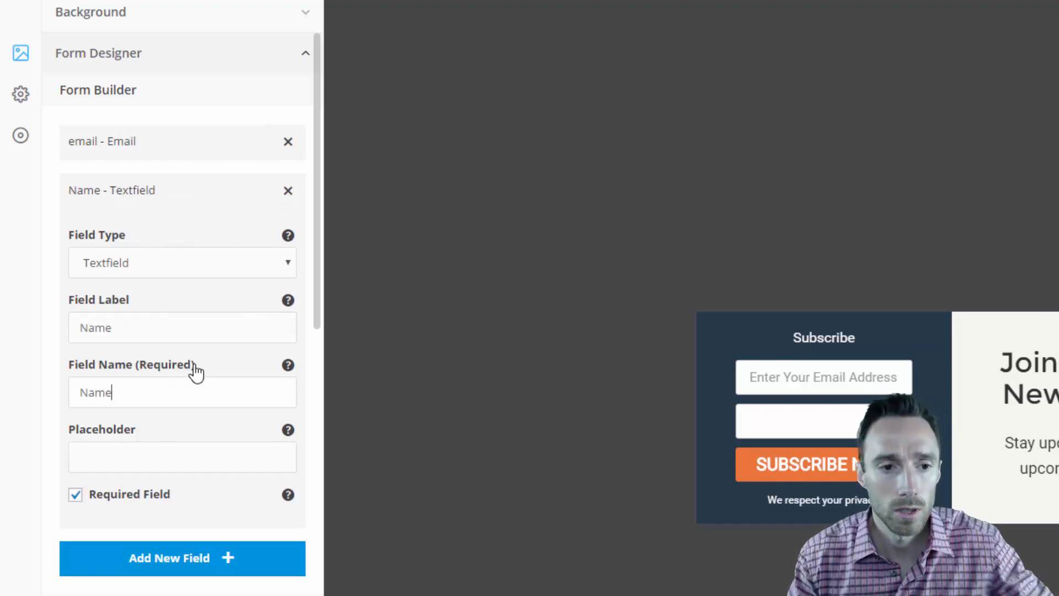
mouse_move(289, 367)
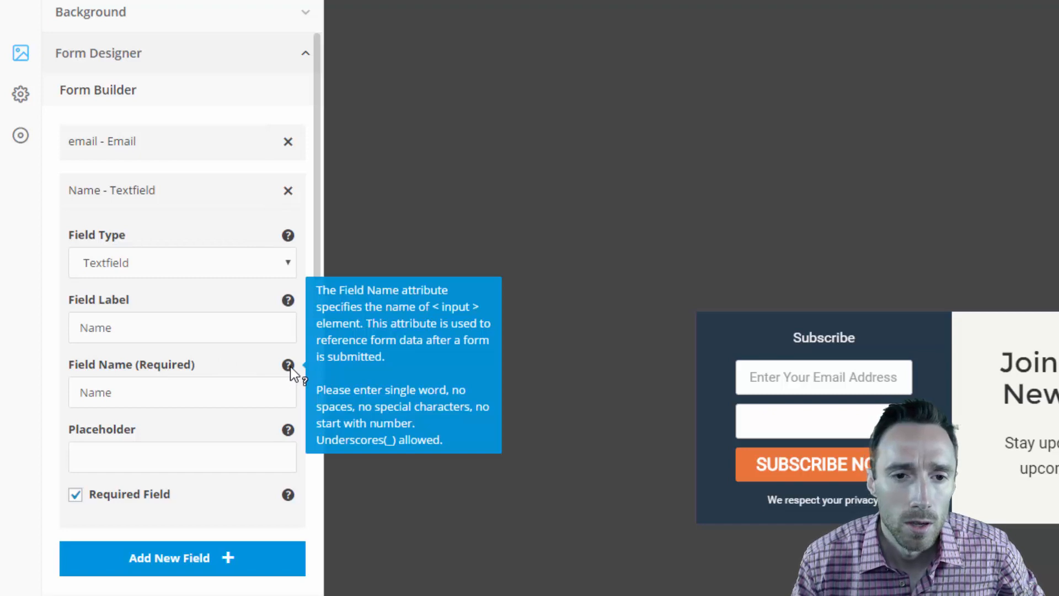
mouse_move(294, 307)
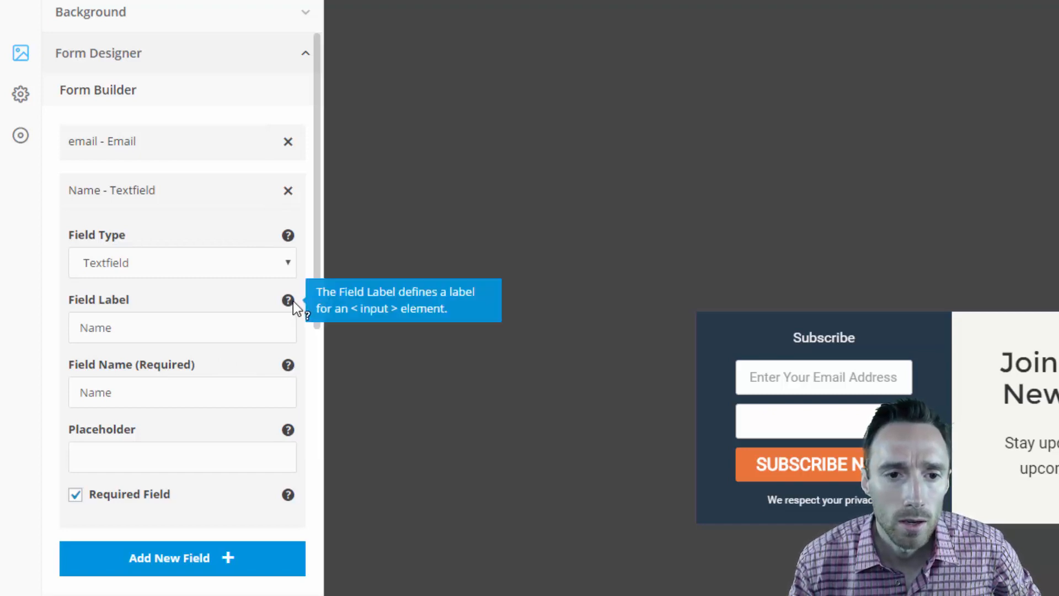
left_click(191, 465)
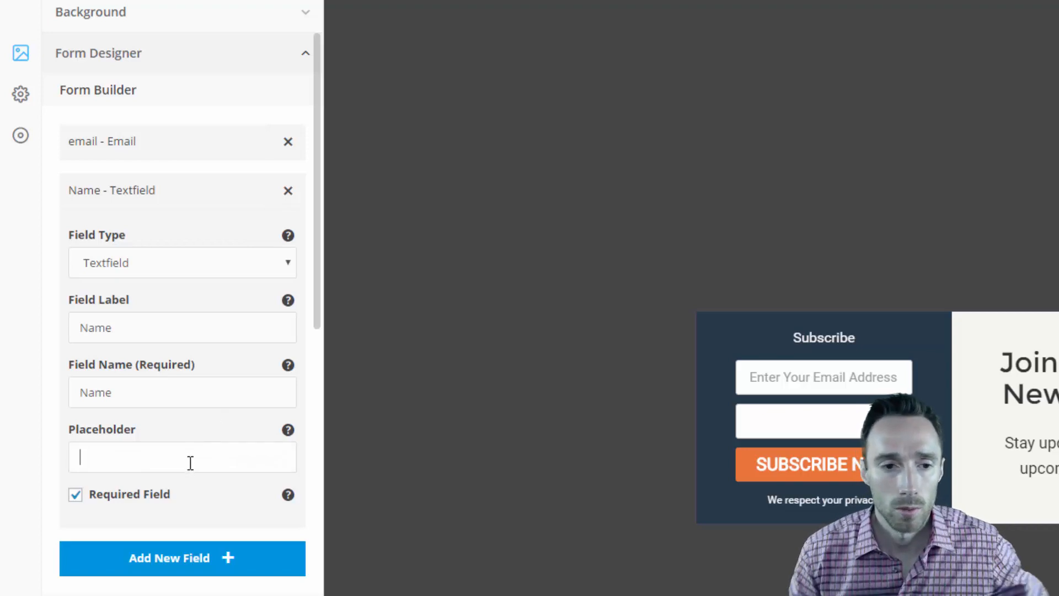
type("Name")
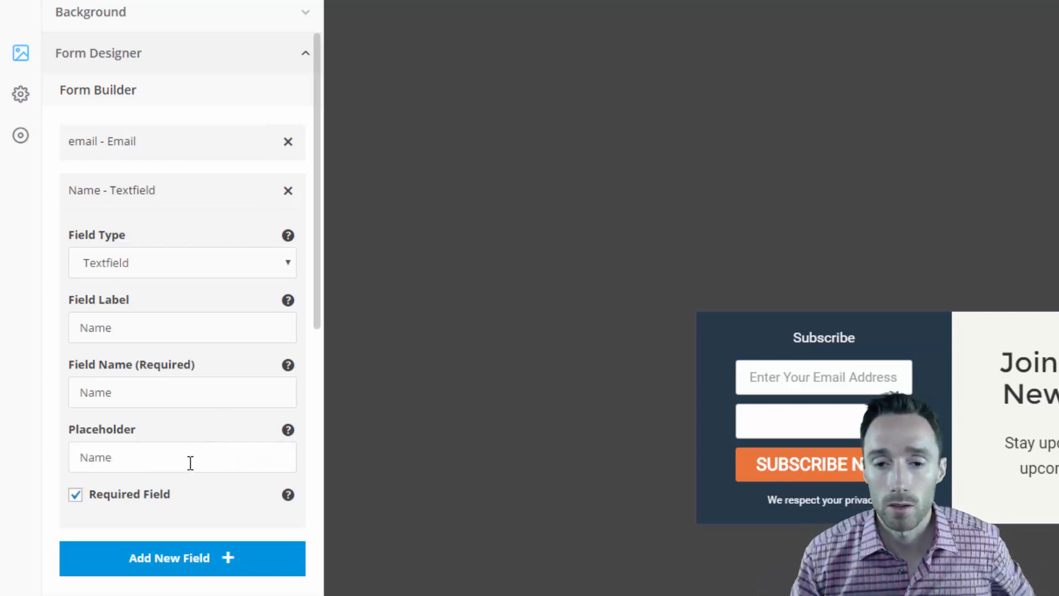
left_click(368, 474)
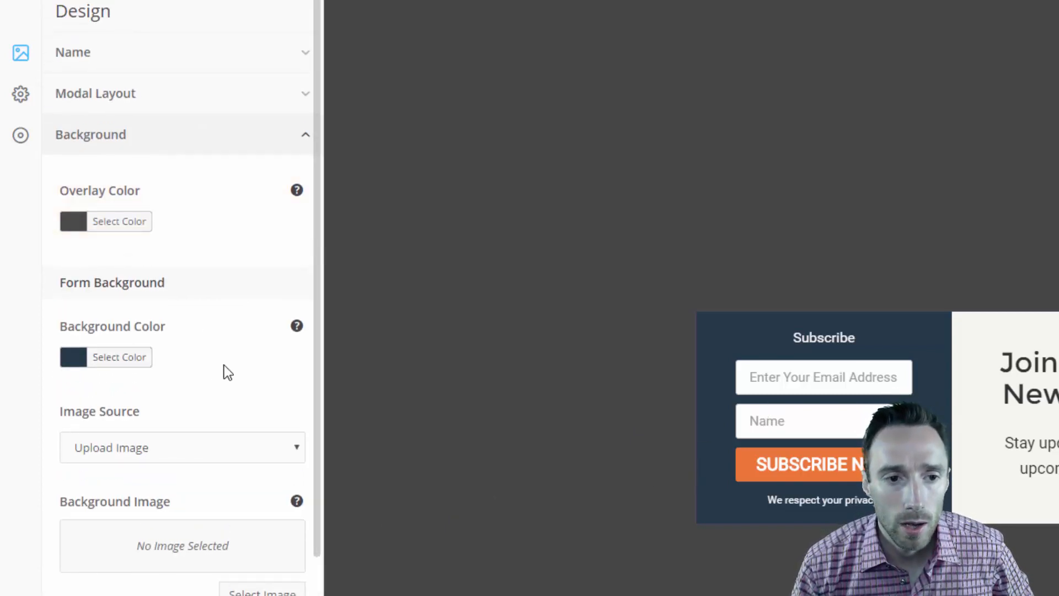
Step: Examine the popup's background, form layout, input styling, submit button styling and form separator settings
scroll(224, 365, "down", 3)
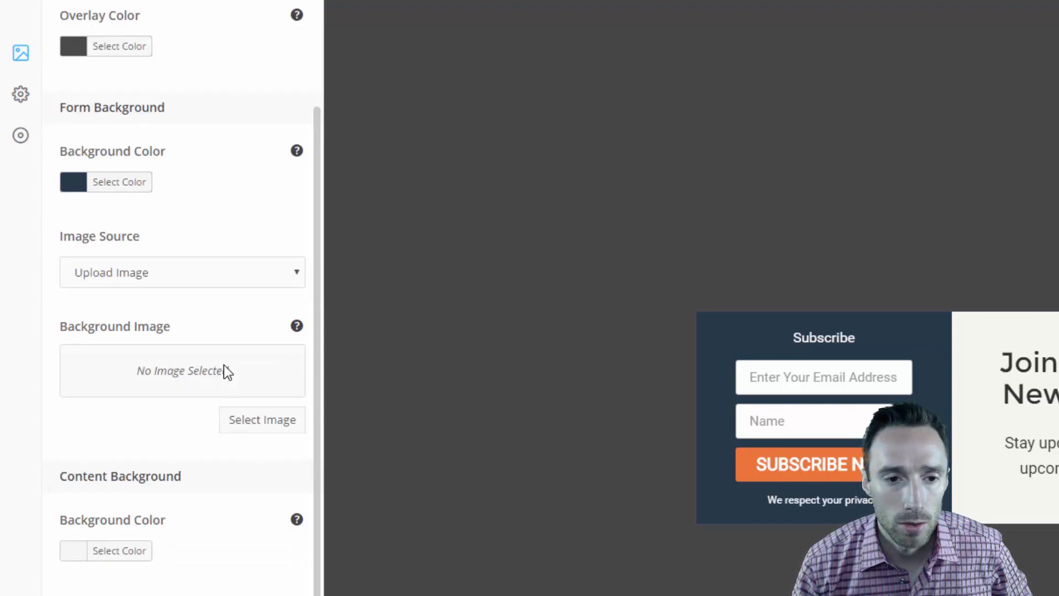
scroll(224, 365, "up", 3)
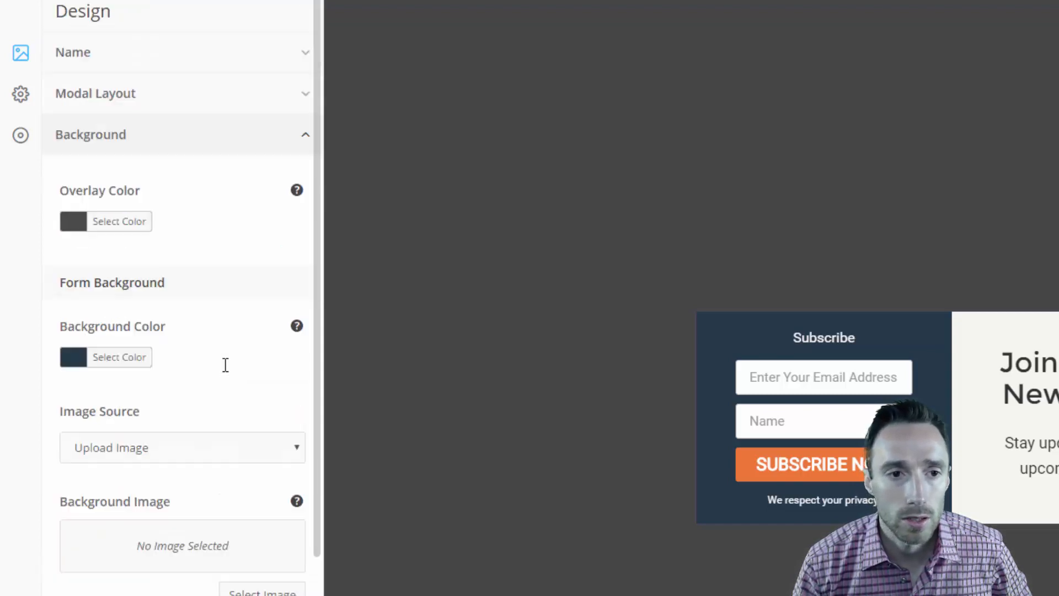
scroll(206, 323, "down", 4)
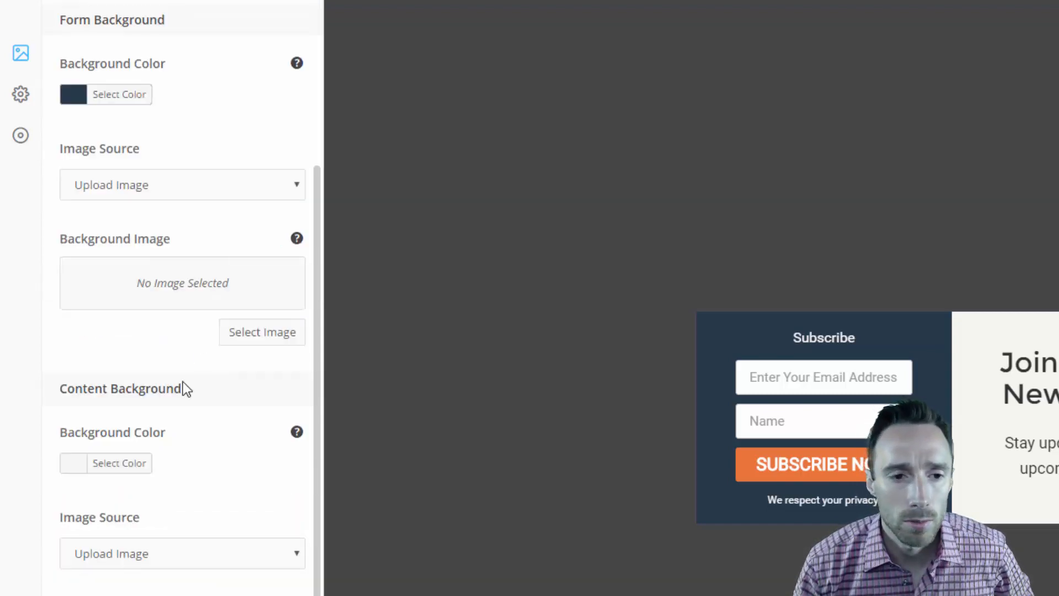
scroll(197, 462, "down", 3)
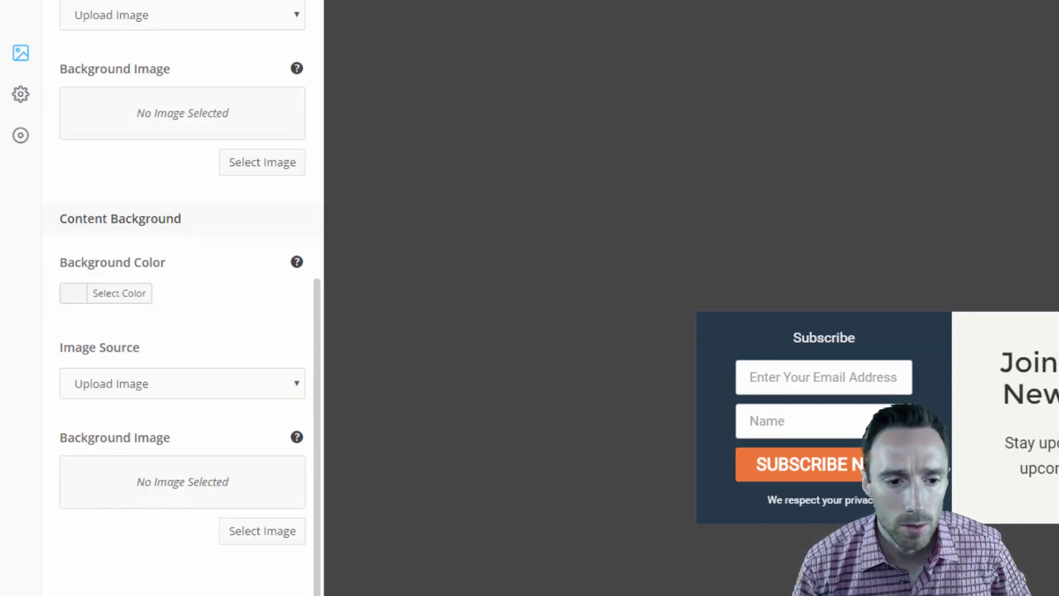
left_click(142, 496)
scroll(124, 364, "up", 2)
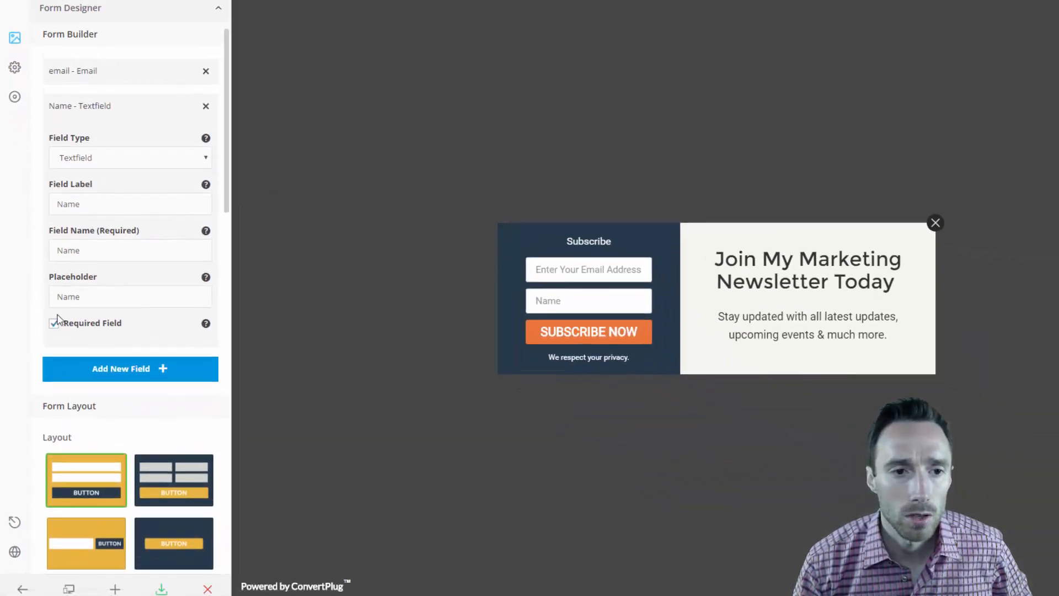
scroll(30, 331, "down", 5)
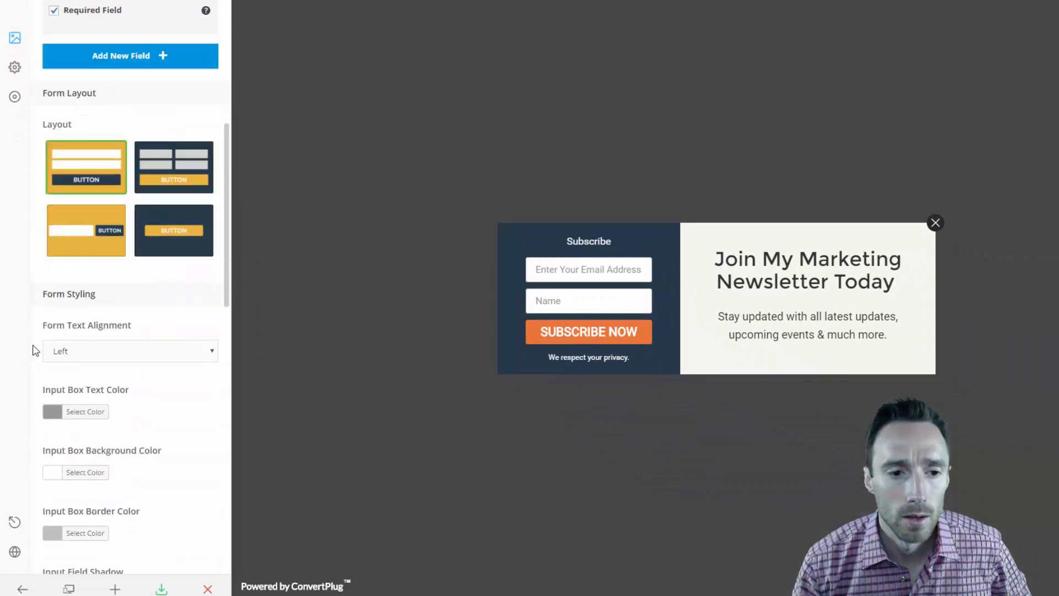
scroll(33, 353, "down", 4)
scroll(33, 368, "down", 4)
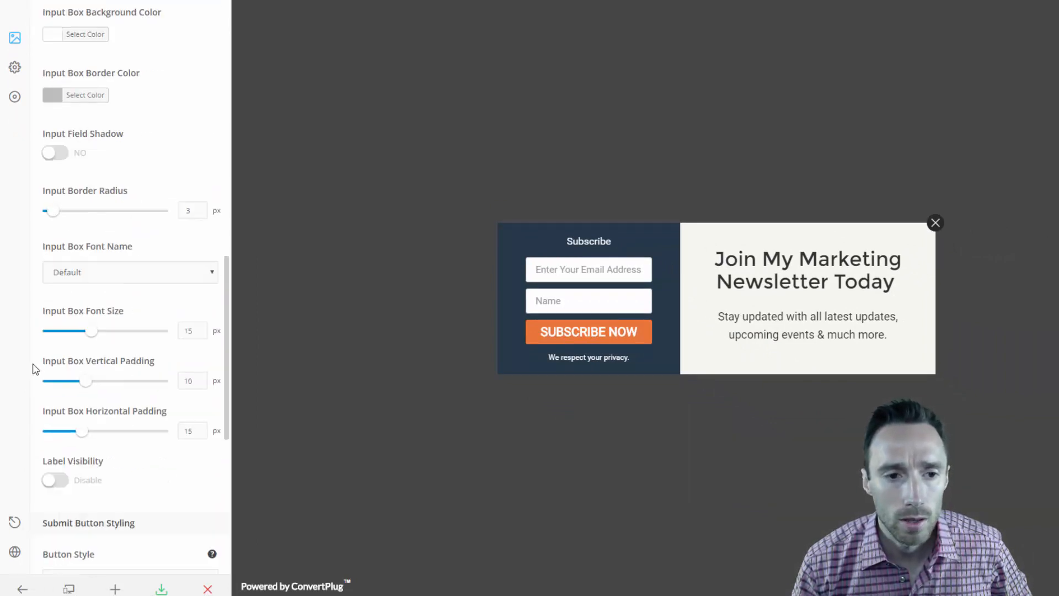
scroll(35, 369, "down", 7)
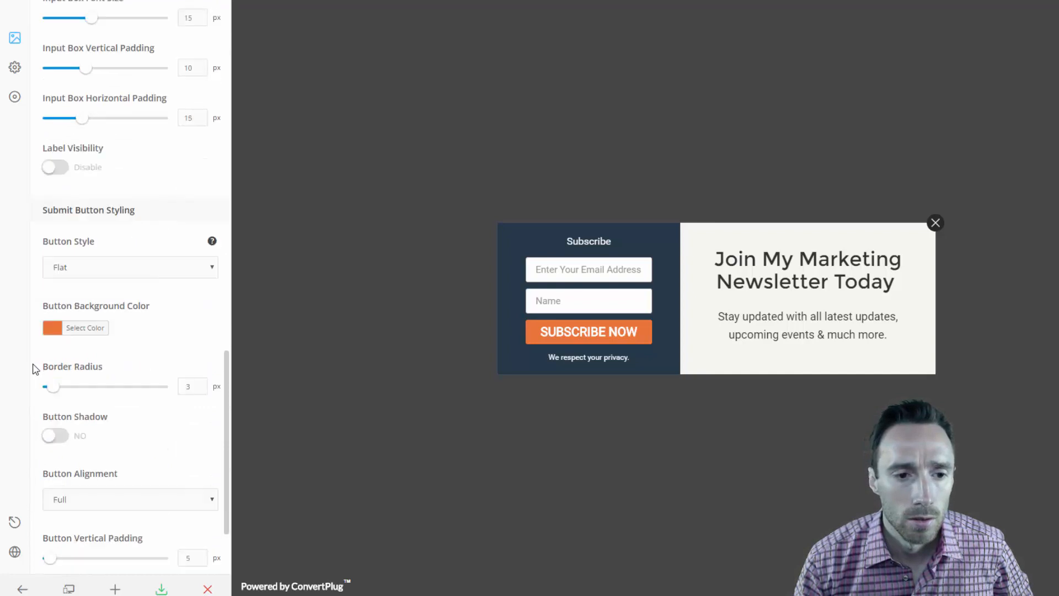
scroll(34, 369, "down", 1)
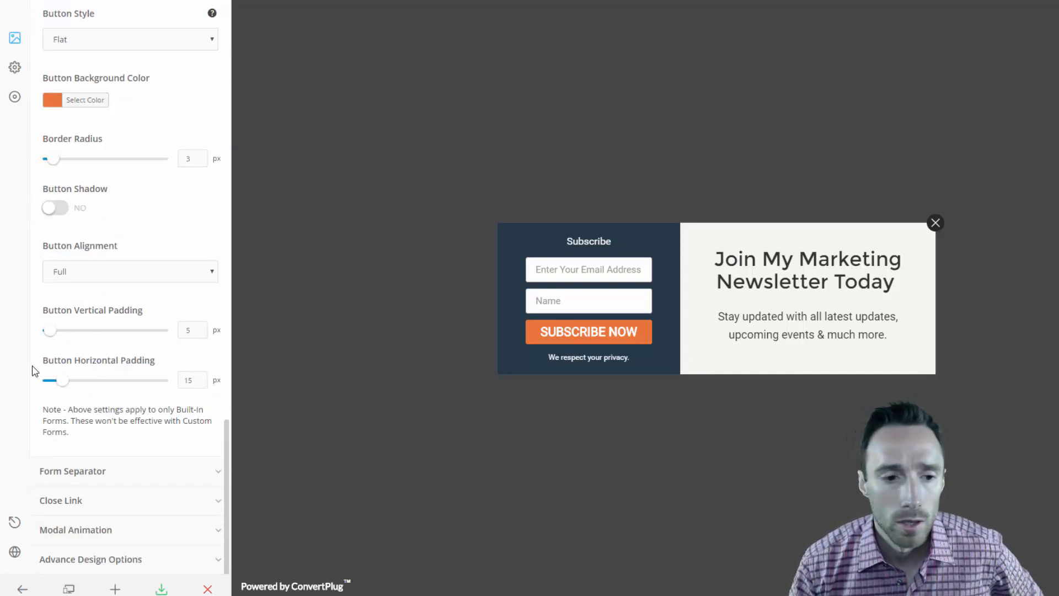
left_click(102, 470)
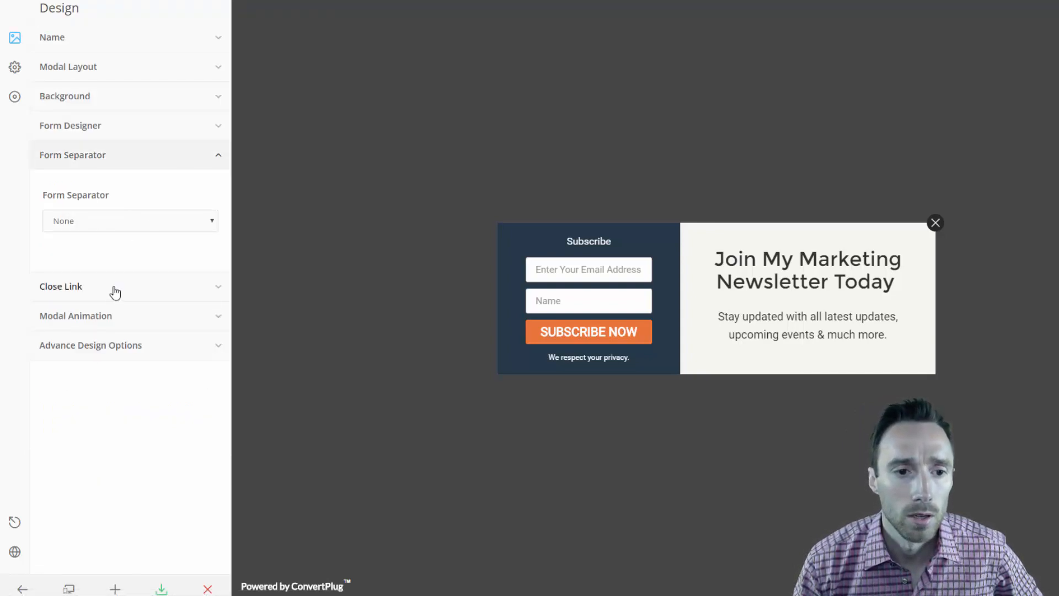
Step: Turn off the "Become A ConvertPlug Affiliate" option in the modal's advanced design options
left_click(109, 347)
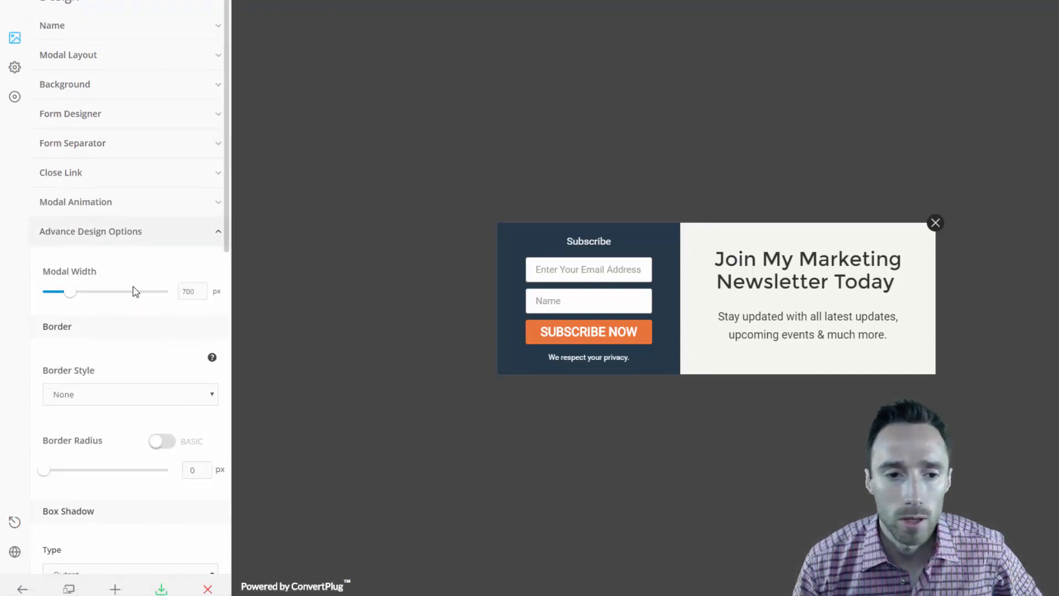
scroll(108, 297, "down", 7)
scroll(108, 300, "down", 8)
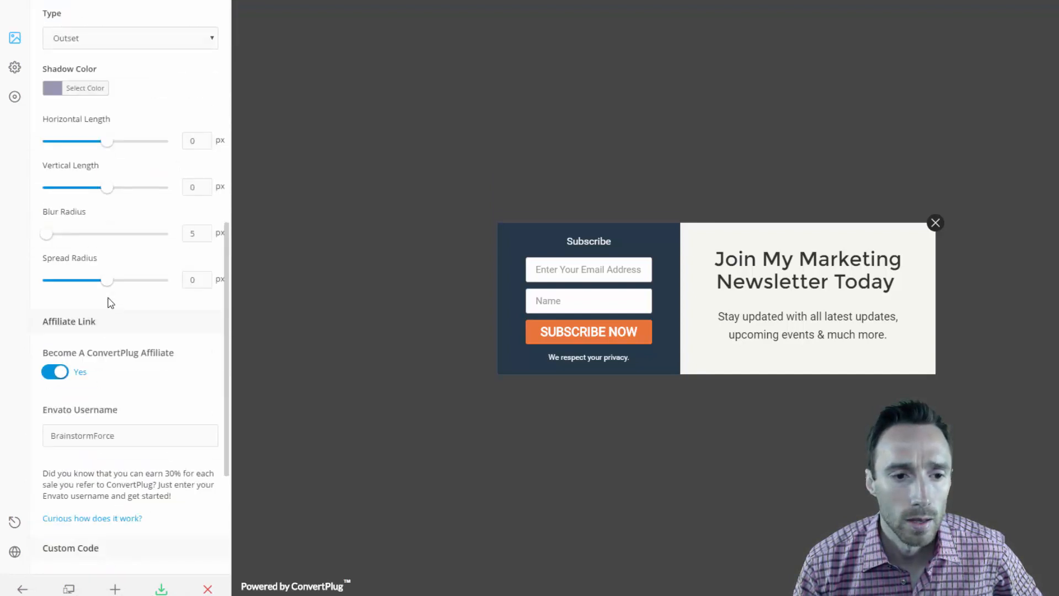
scroll(106, 297, "up", 5)
left_click(56, 320)
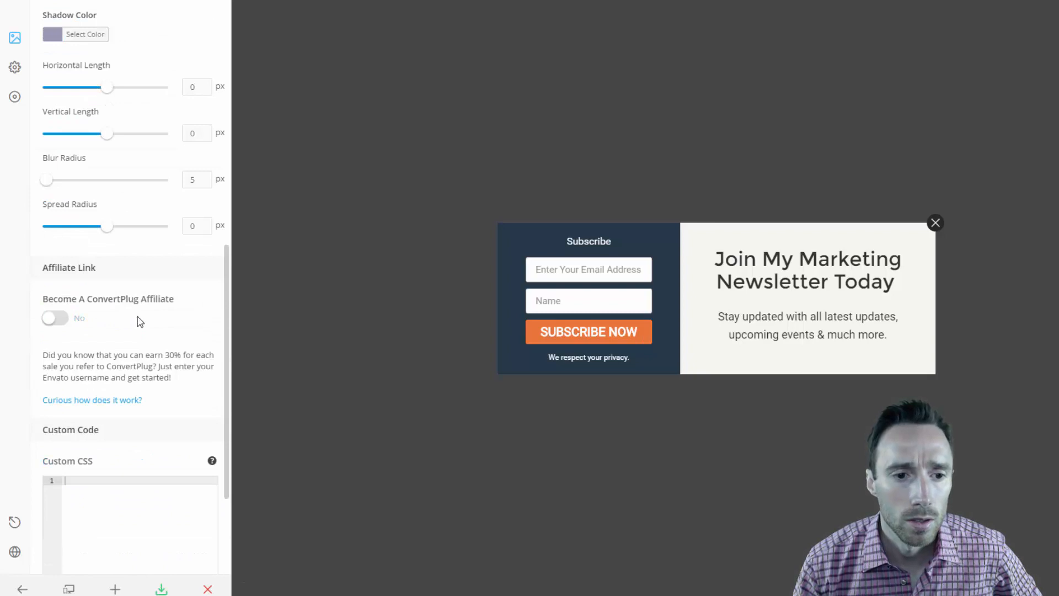
scroll(192, 324, "down", 3)
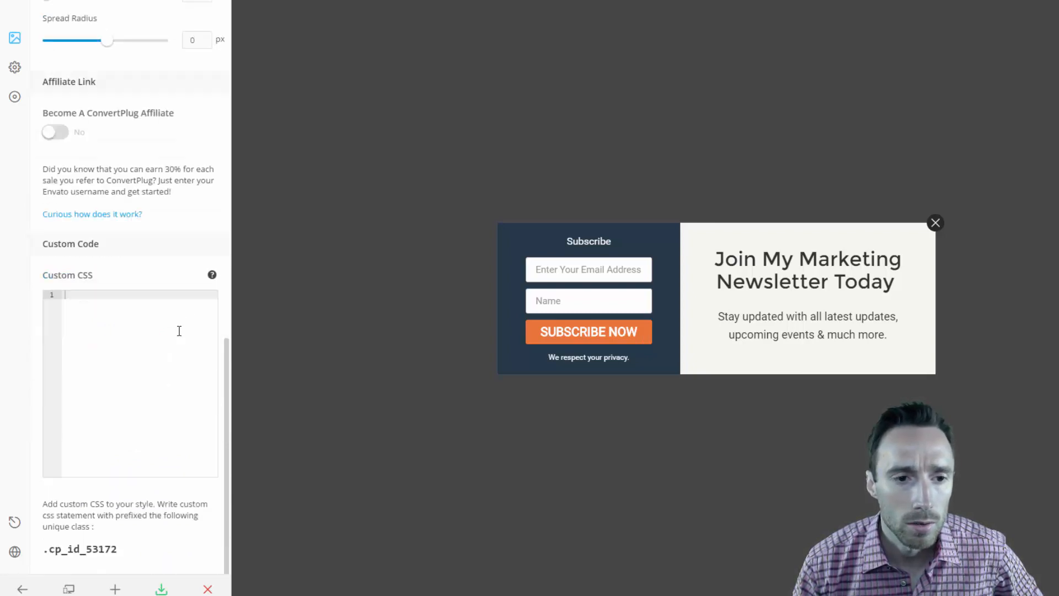
scroll(171, 335, "up", 15)
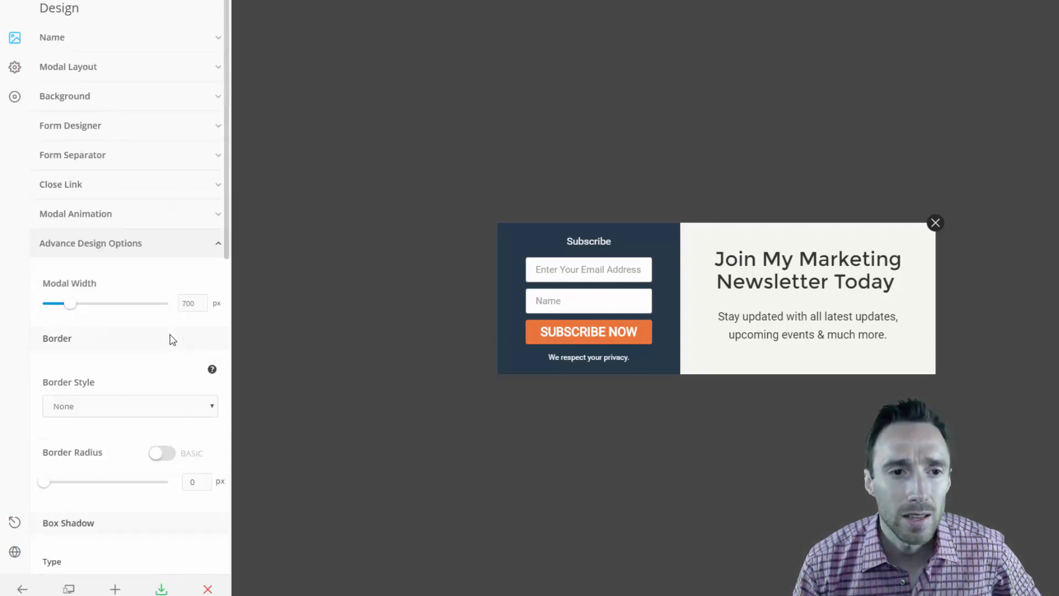
left_click(716, 258)
left_click(666, 257)
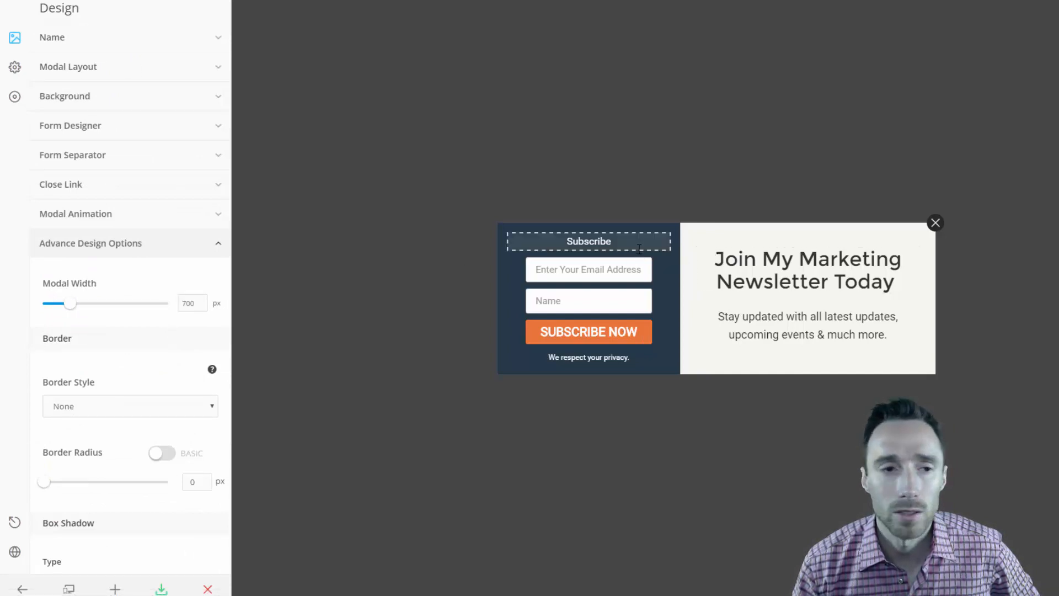
Step: Disable the "After Few Seconds" trigger in the modal's Smart Launch behavior settings
left_click(15, 67)
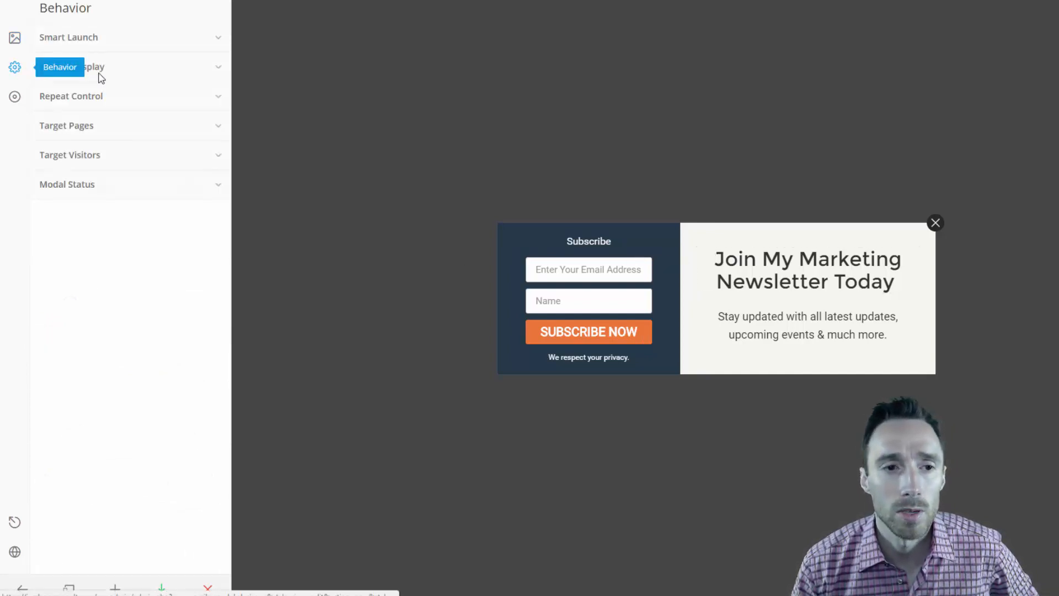
left_click(140, 39)
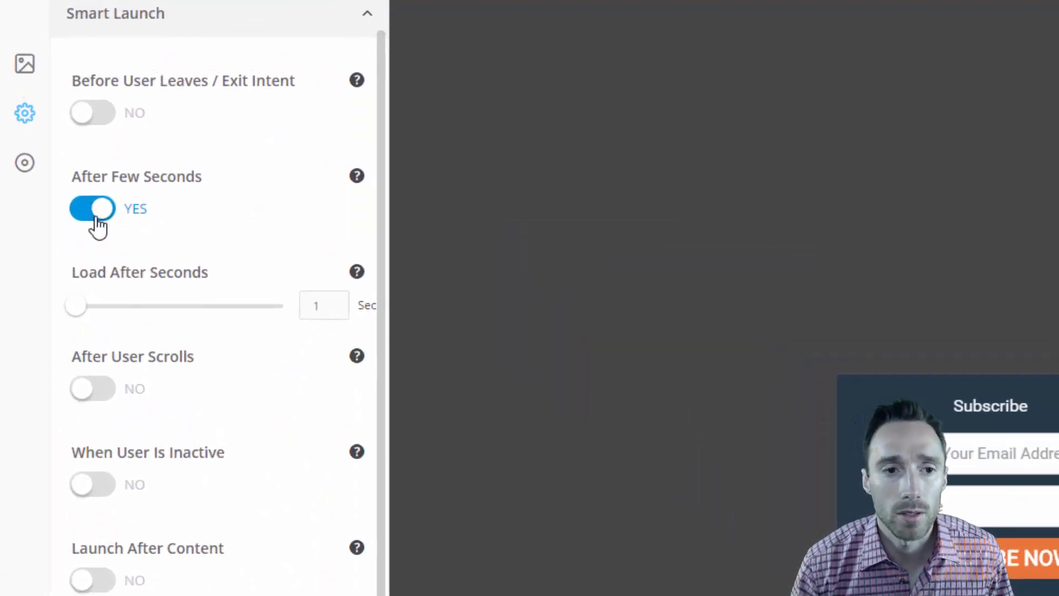
left_click(96, 212)
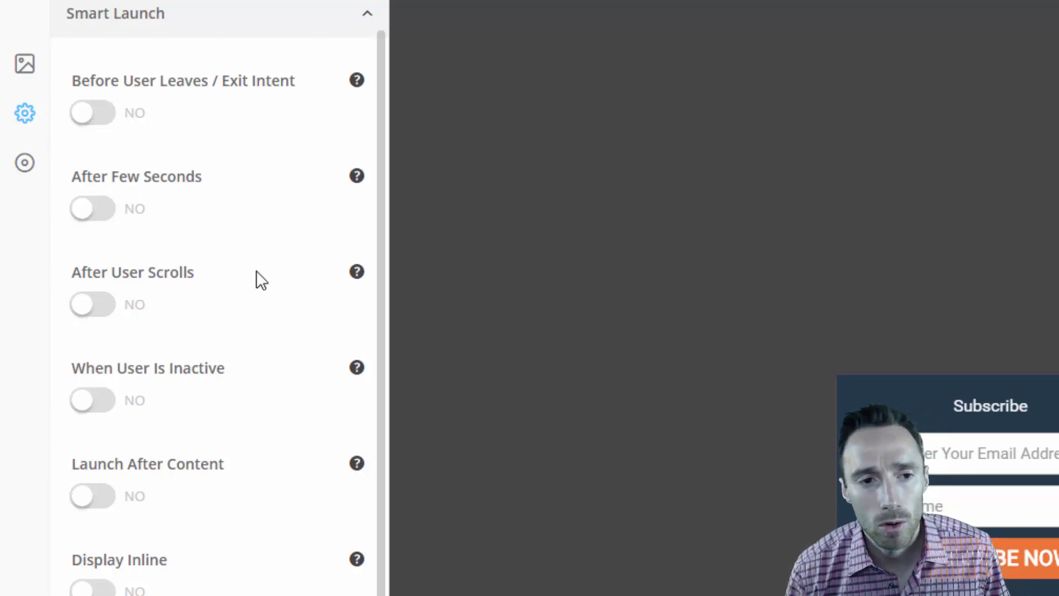
Step: Enable the "Display Inline" option in the Smart Launch settings
scroll(256, 270, "down", 1)
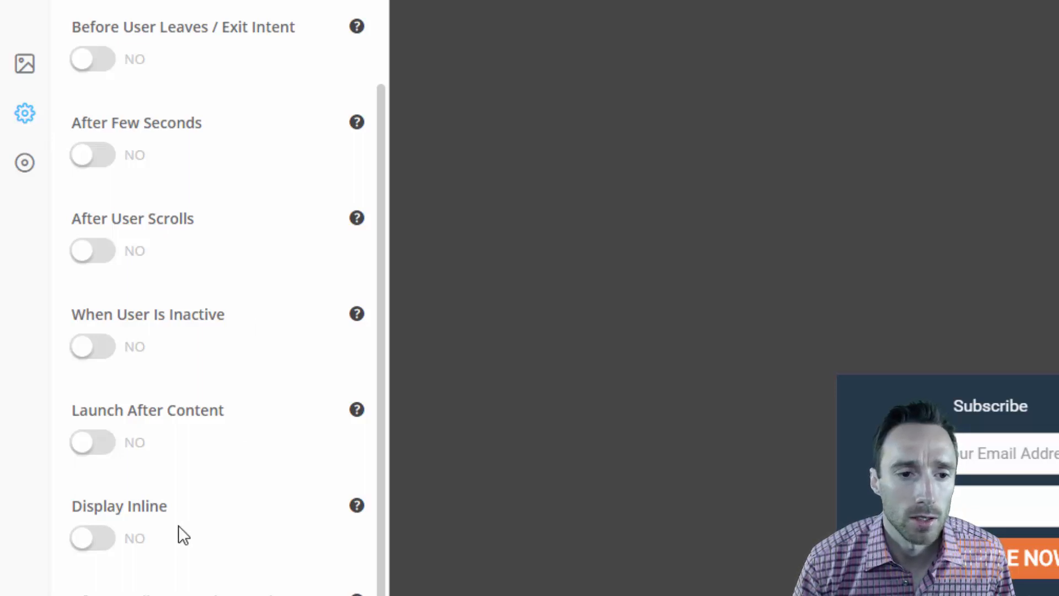
mouse_move(362, 507)
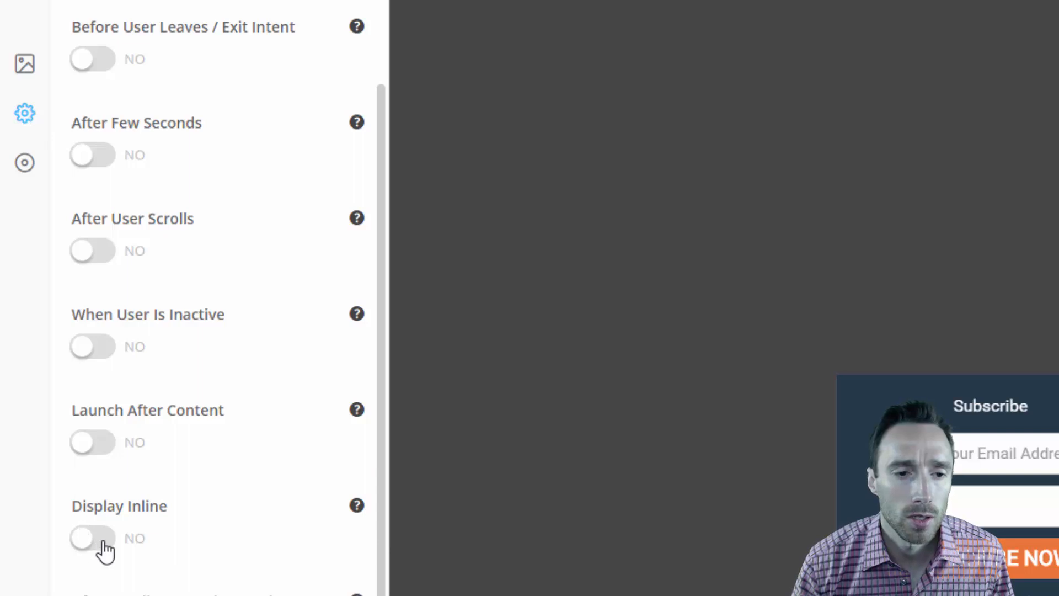
left_click(208, 479)
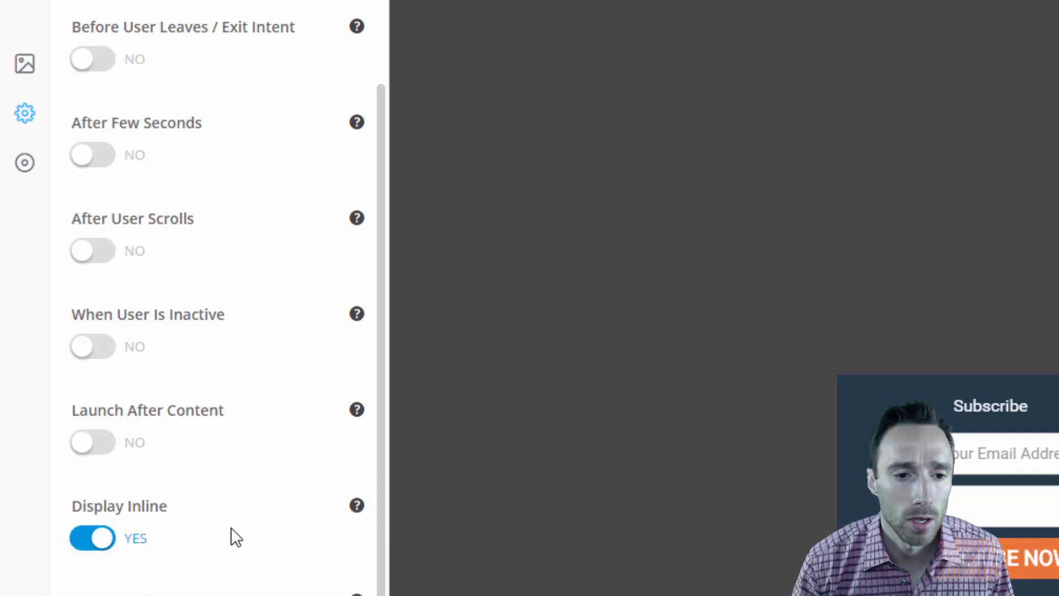
Step: Set the modal's inline display position to "After Post" in the Smart Launch settings
left_click(213, 571)
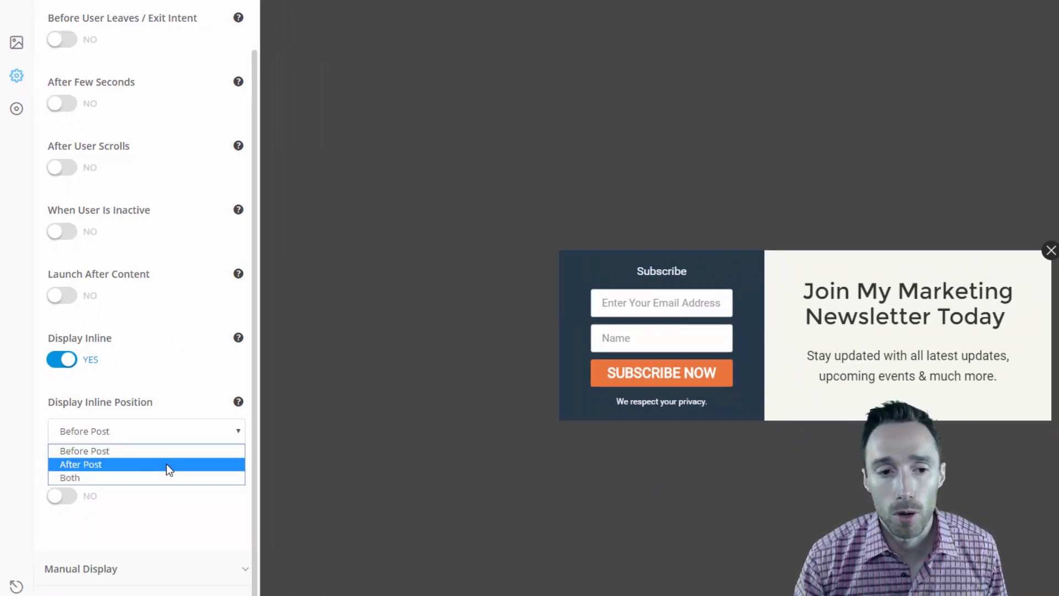
left_click(170, 425)
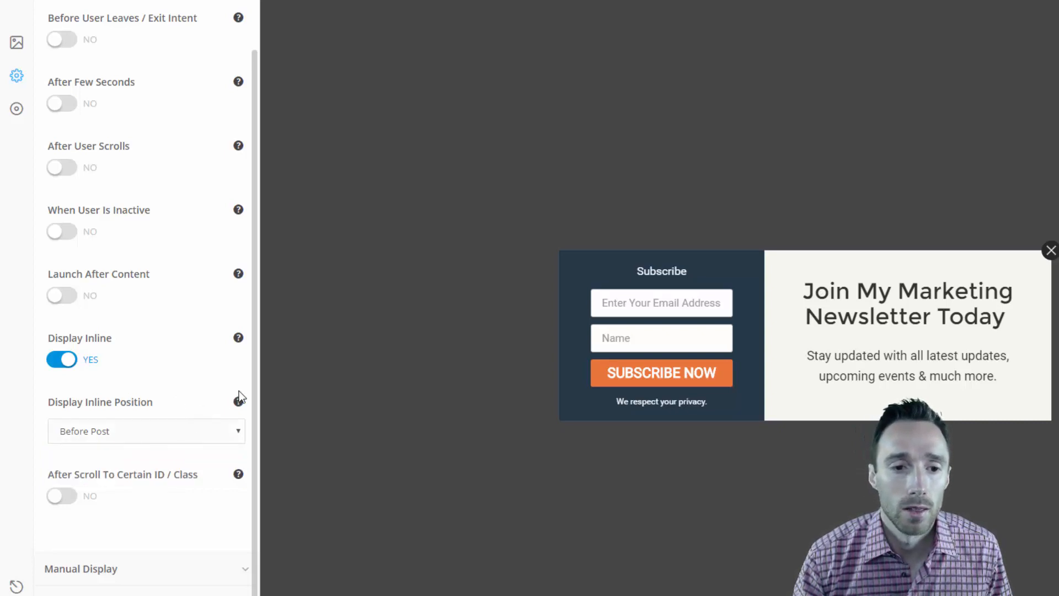
mouse_move(240, 403)
left_click(154, 439)
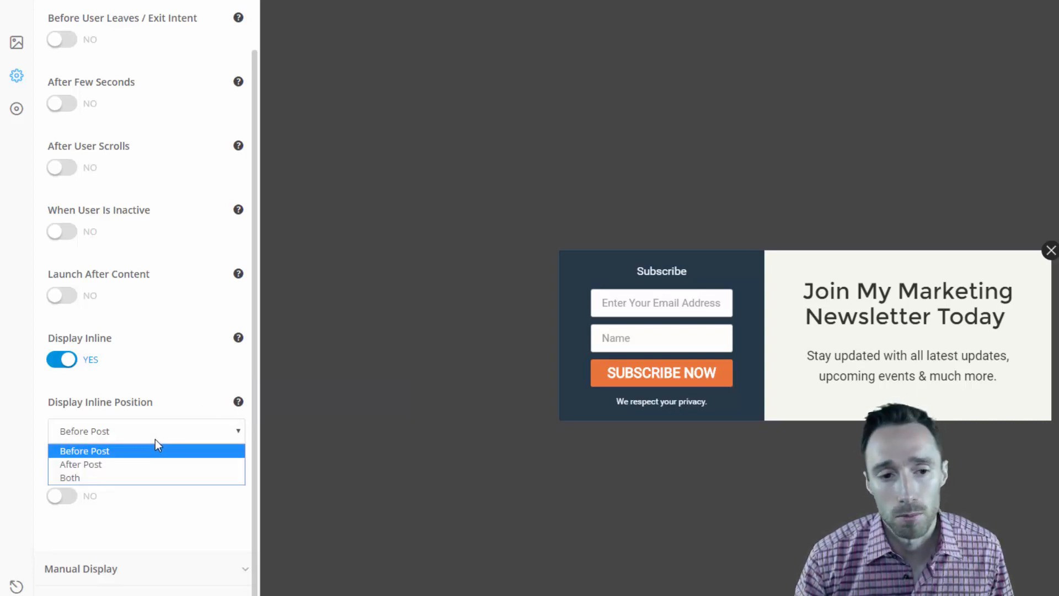
left_click(173, 403)
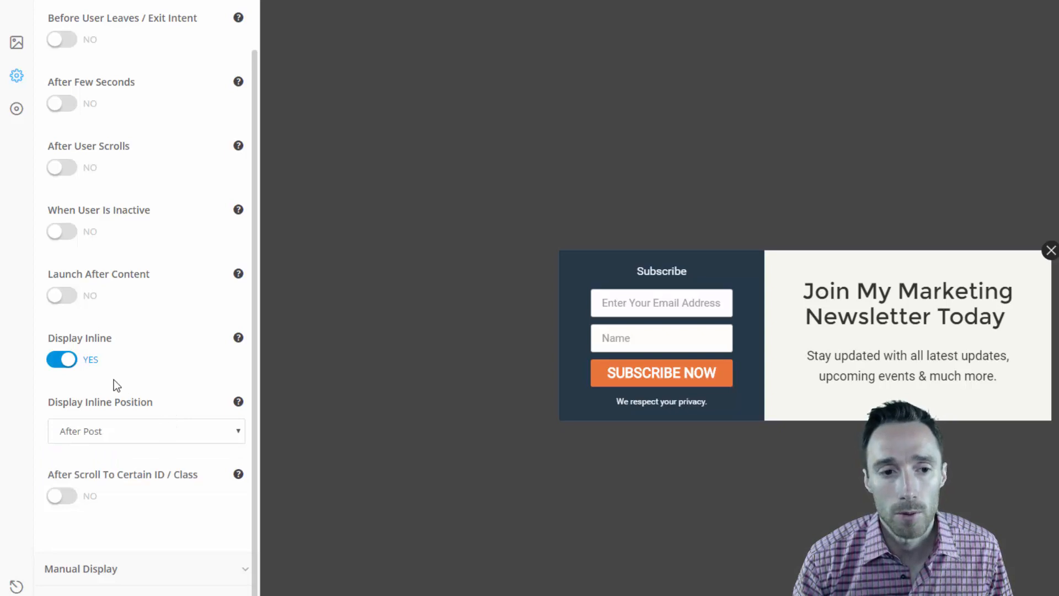
Step: Turn off the "Display Inline" option in the modal's Smart Launch settings
left_click(57, 360)
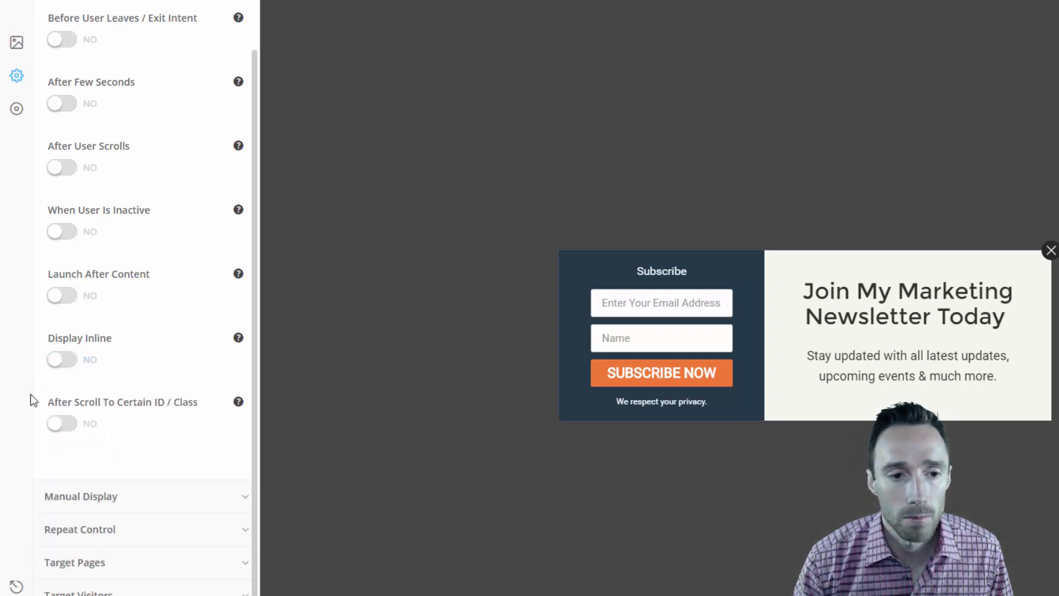
scroll(29, 418, "up", 1)
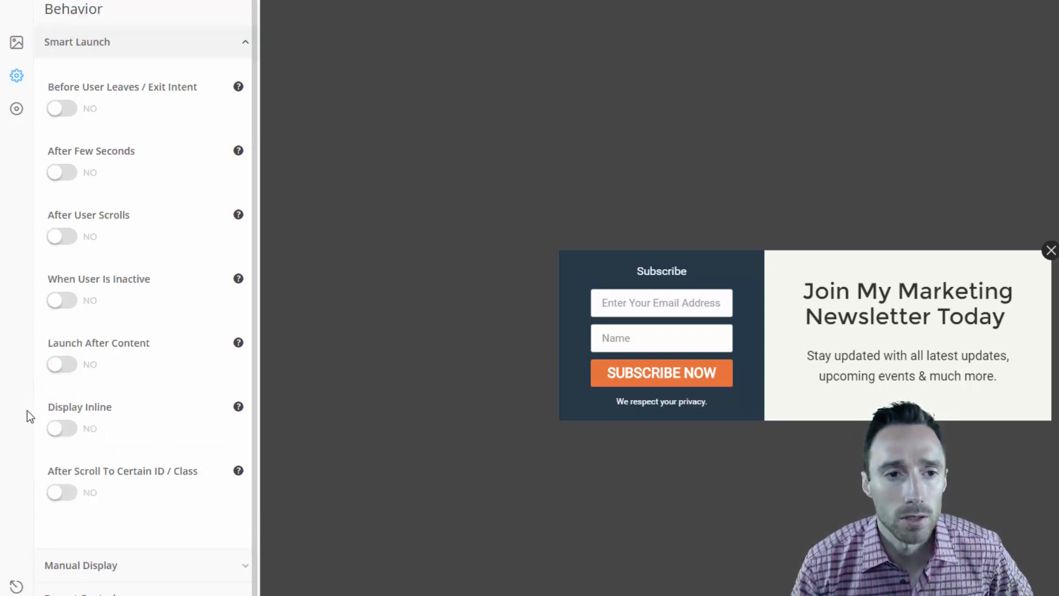
Step: Examine the modal's Manual Display shortcodes and the Repeat Control settings for cookies, conversion and closing
scroll(27, 411, "down", 1)
left_click(106, 496)
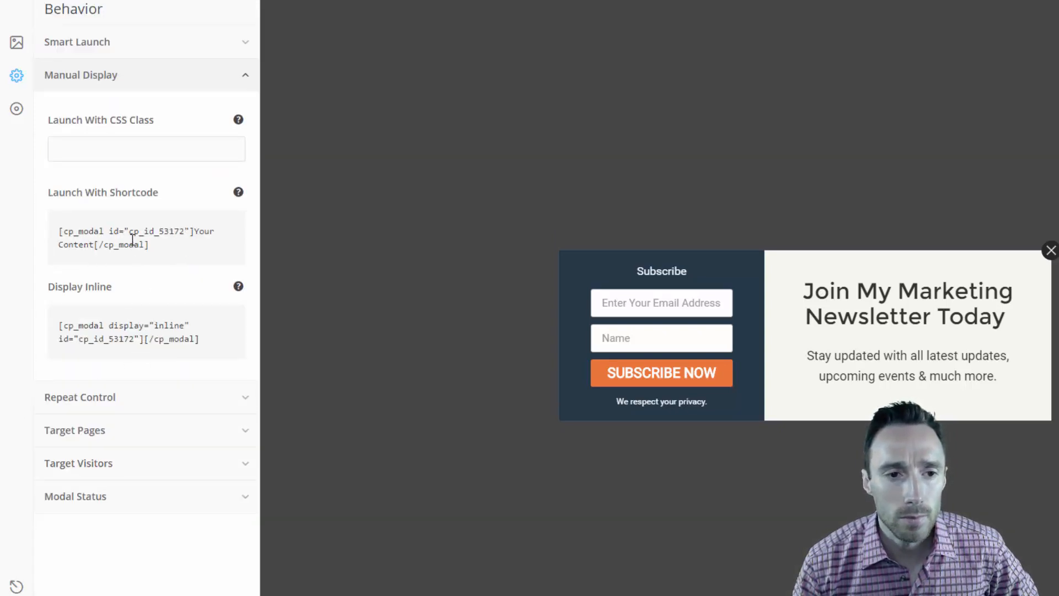
triple_click(124, 325)
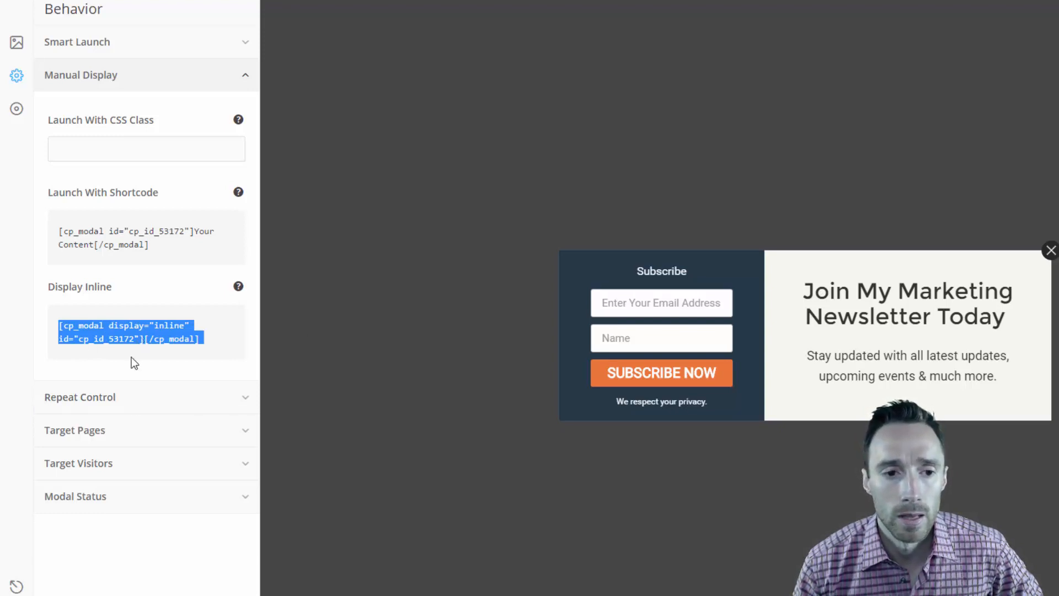
left_click(80, 397)
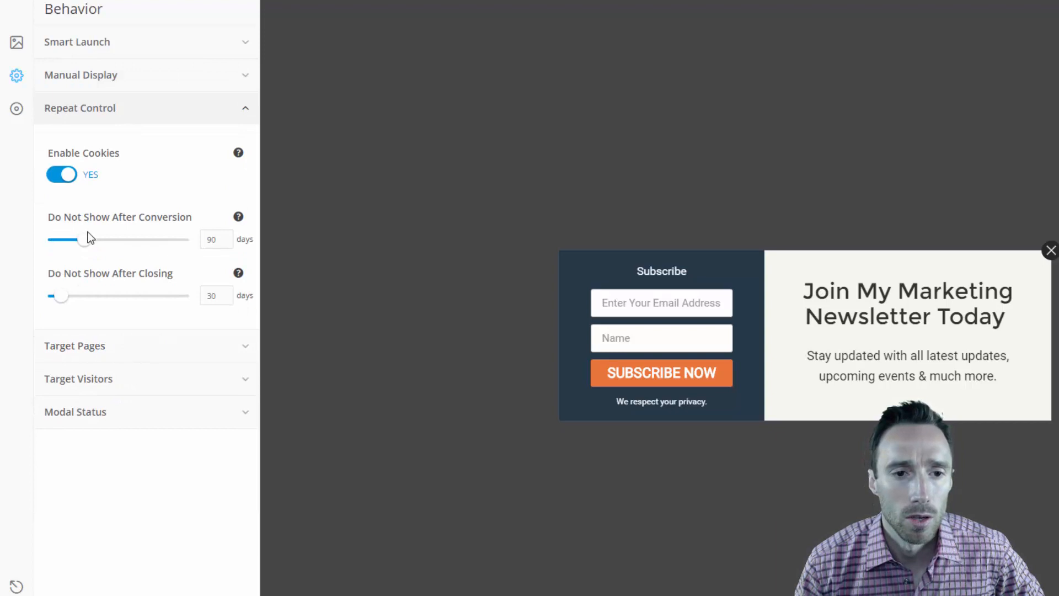
left_click(85, 346)
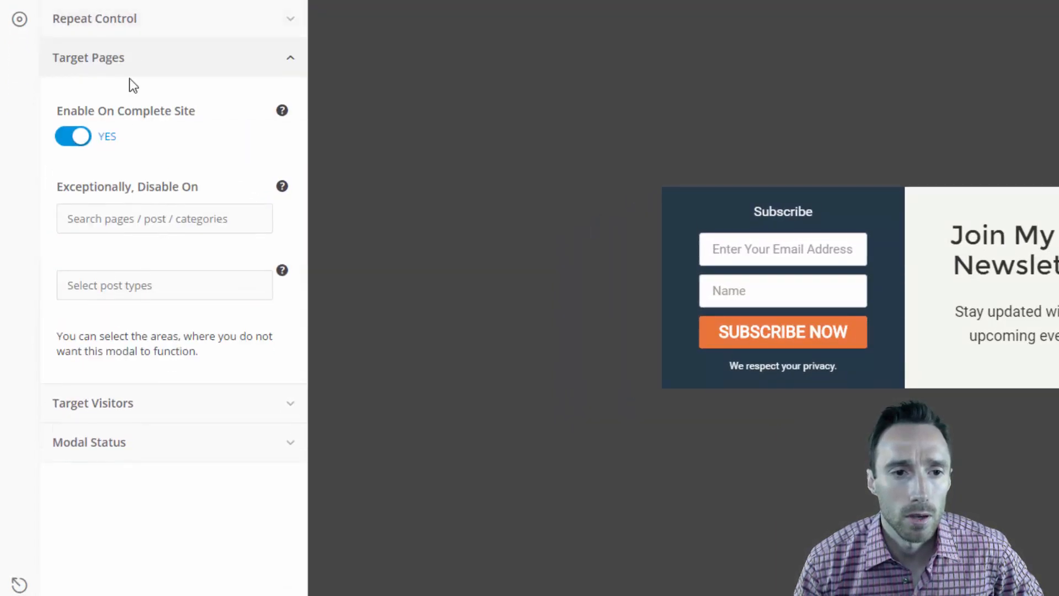
left_click(134, 23)
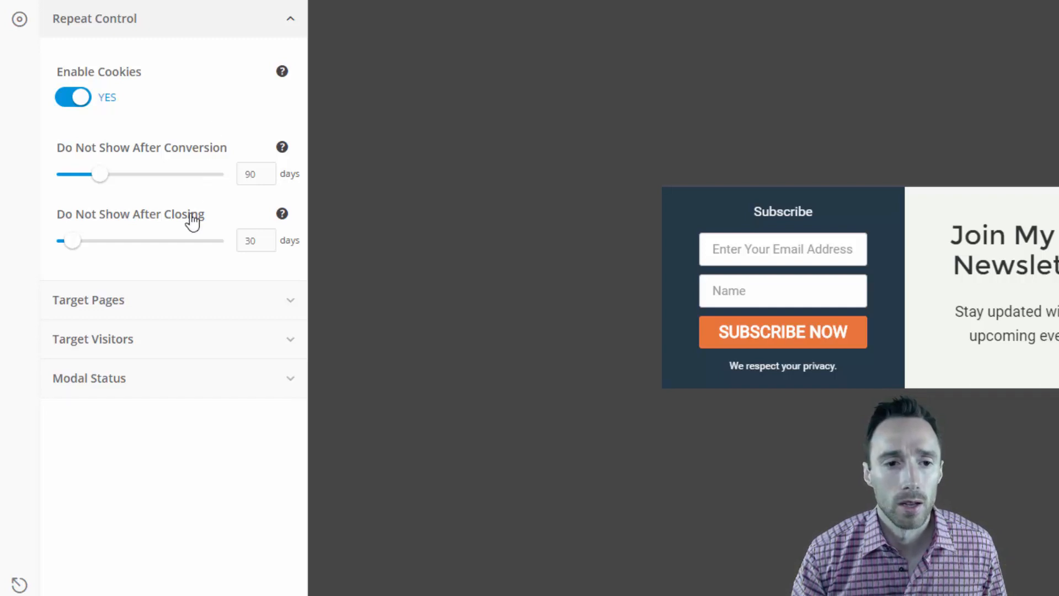
mouse_move(282, 215)
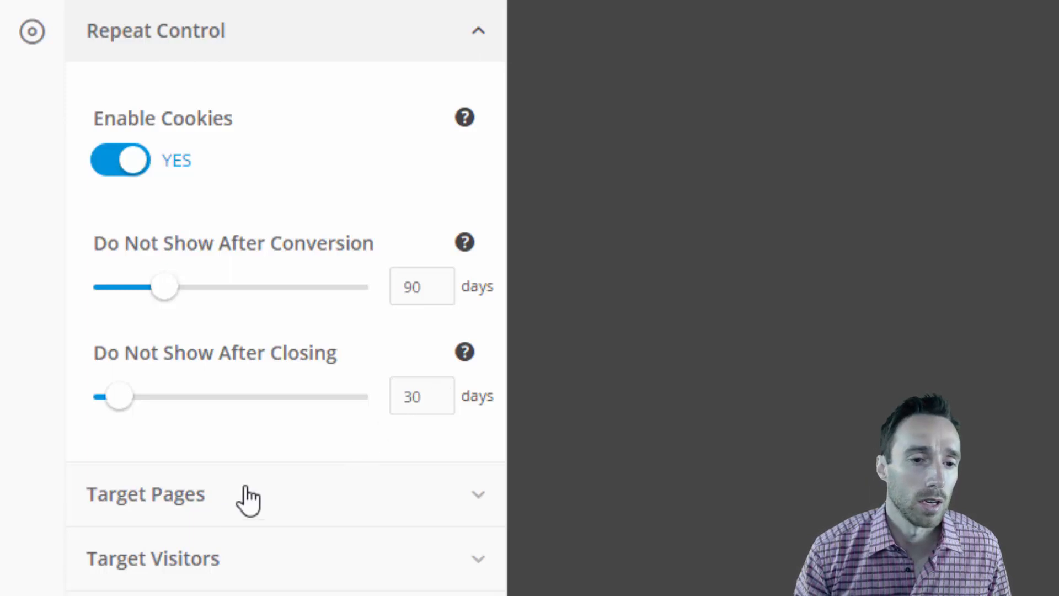
Step: Try turning off "Enable On Complete Site" in the Target Pages settings and switch it back on
left_click(223, 495)
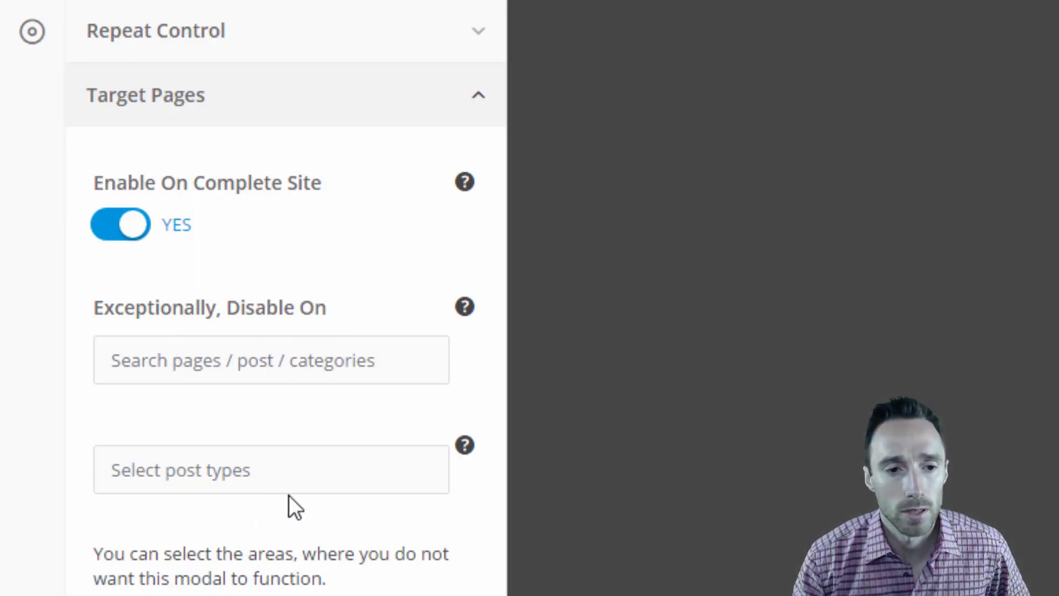
left_click(314, 374)
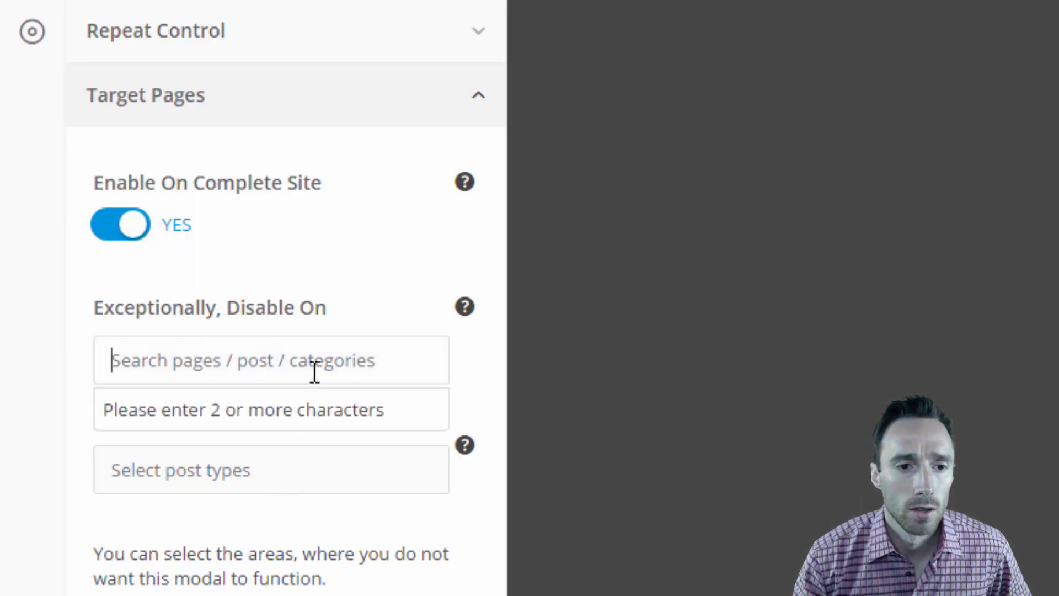
left_click(339, 273)
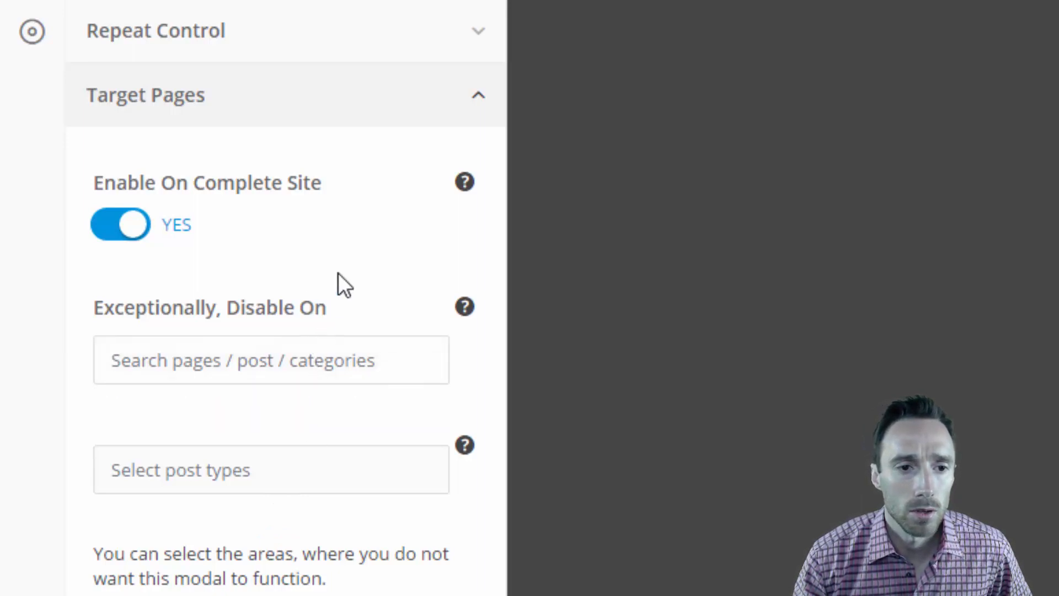
left_click(127, 231)
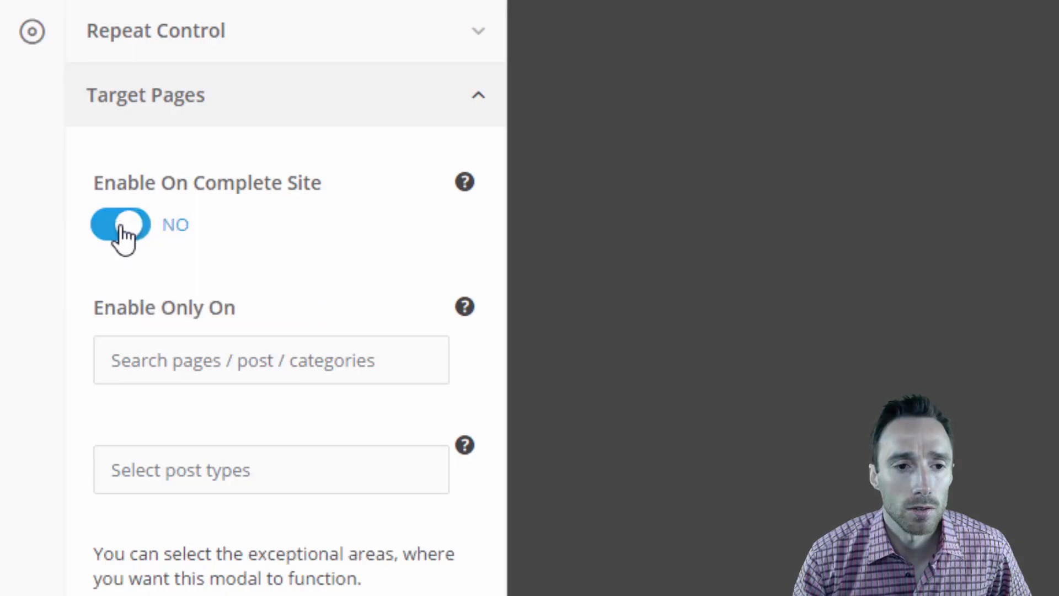
left_click(173, 364)
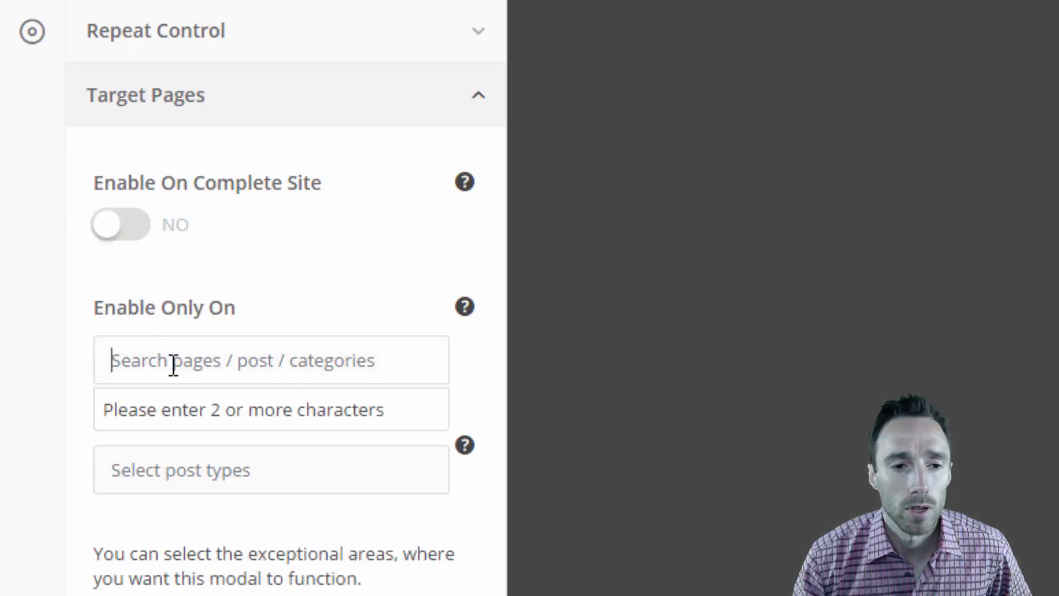
left_click(173, 258)
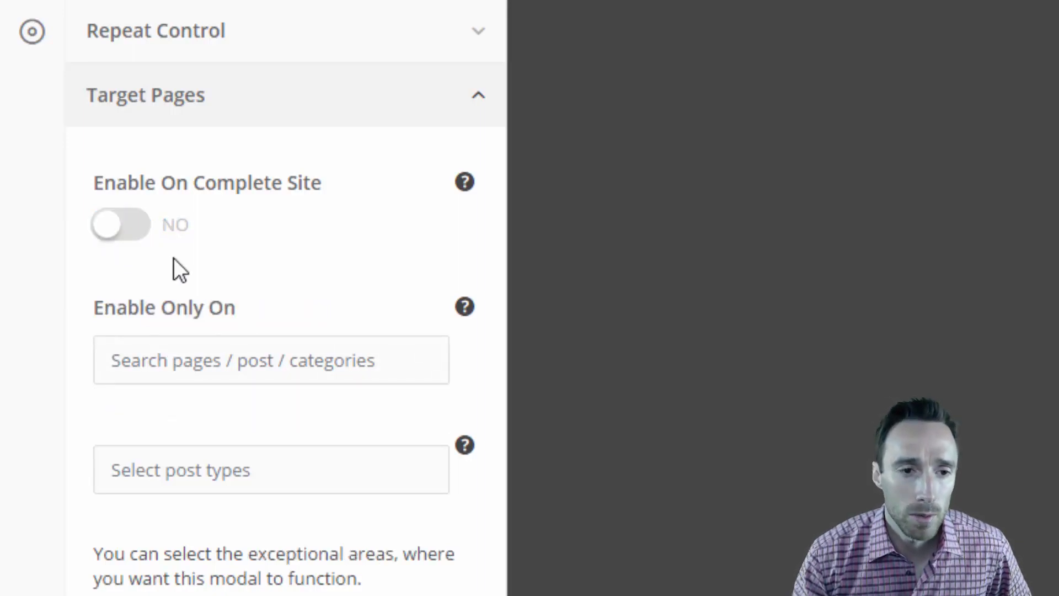
left_click(123, 230)
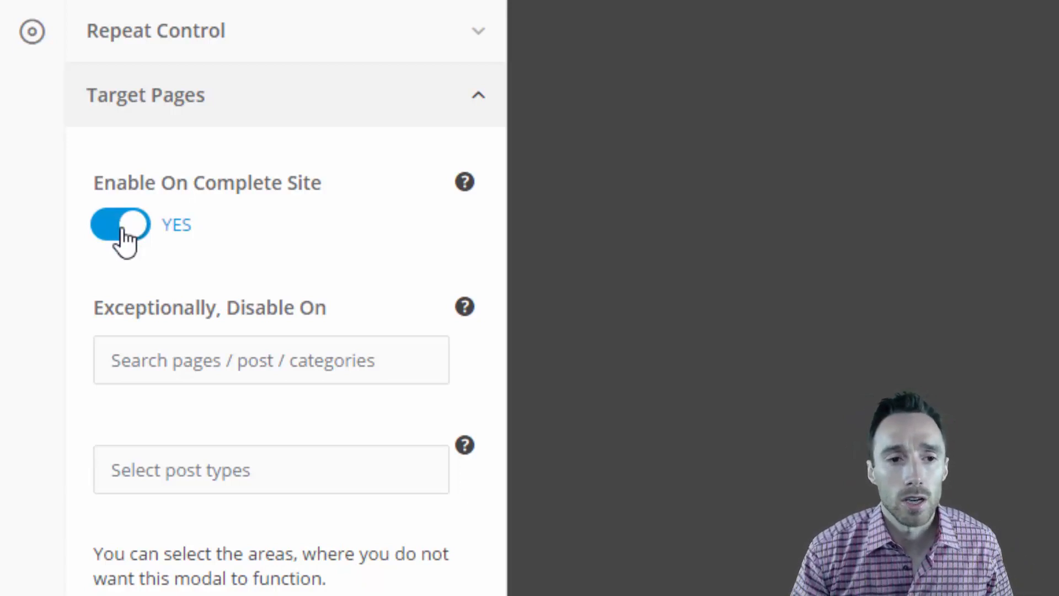
Step: Turn off "Enable On Complete Site" for the modal and review the "Enable Only On" page and post type choices
left_click(120, 225)
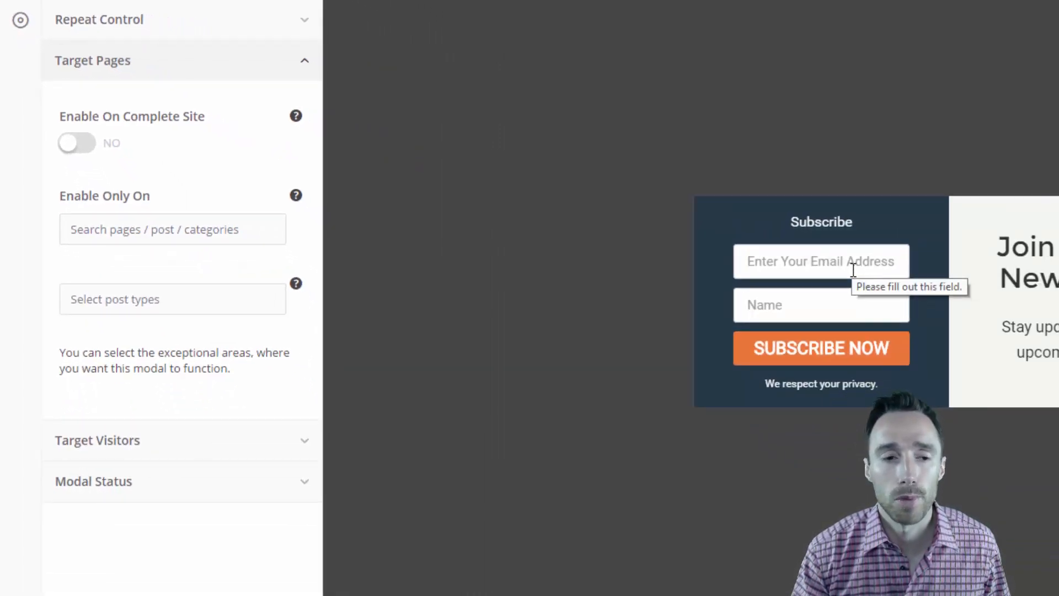
left_click(178, 233)
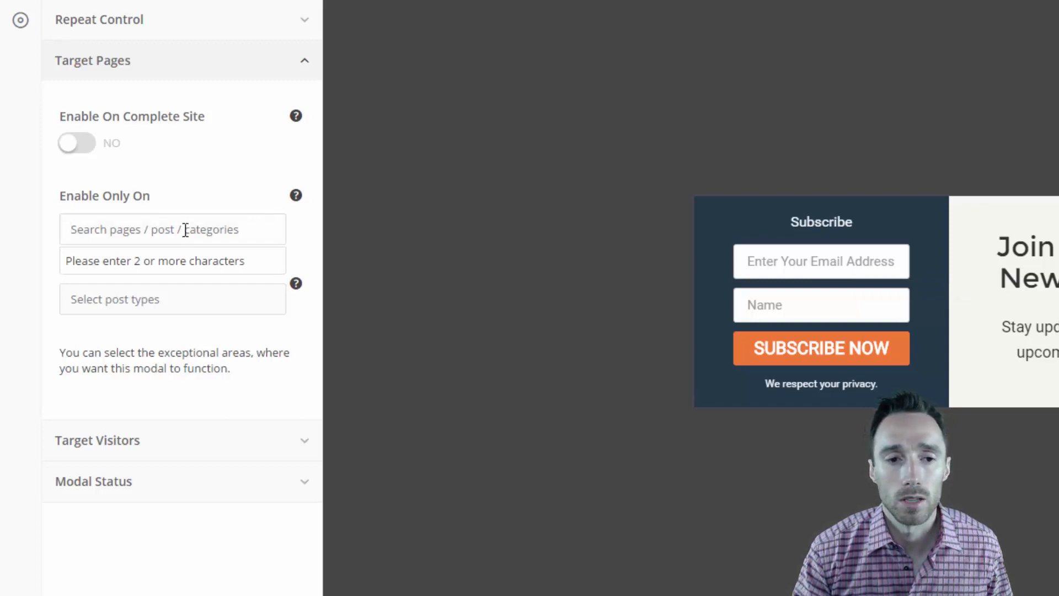
left_click(185, 229)
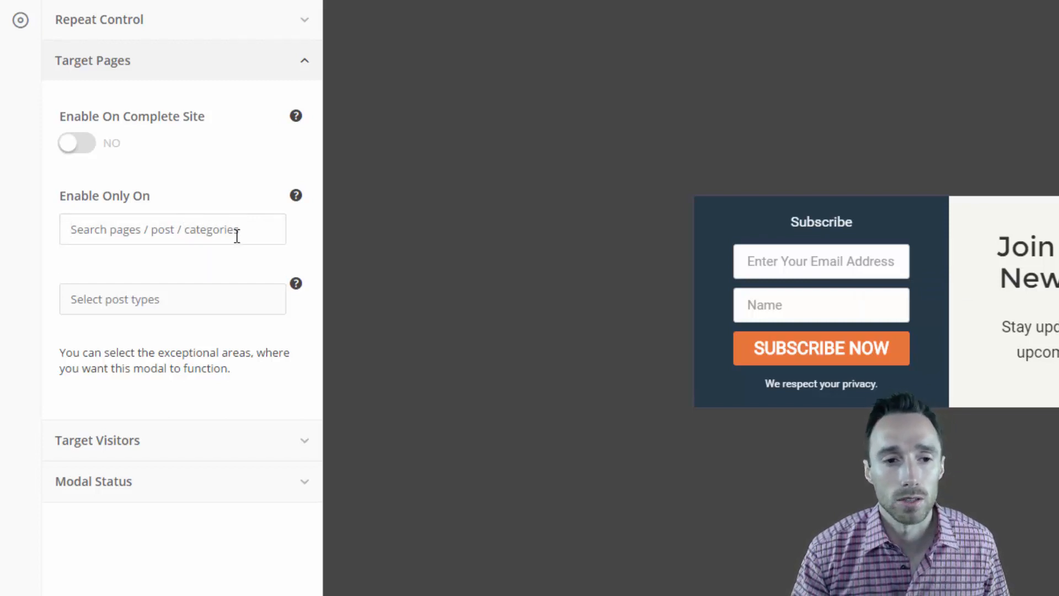
left_click(197, 298)
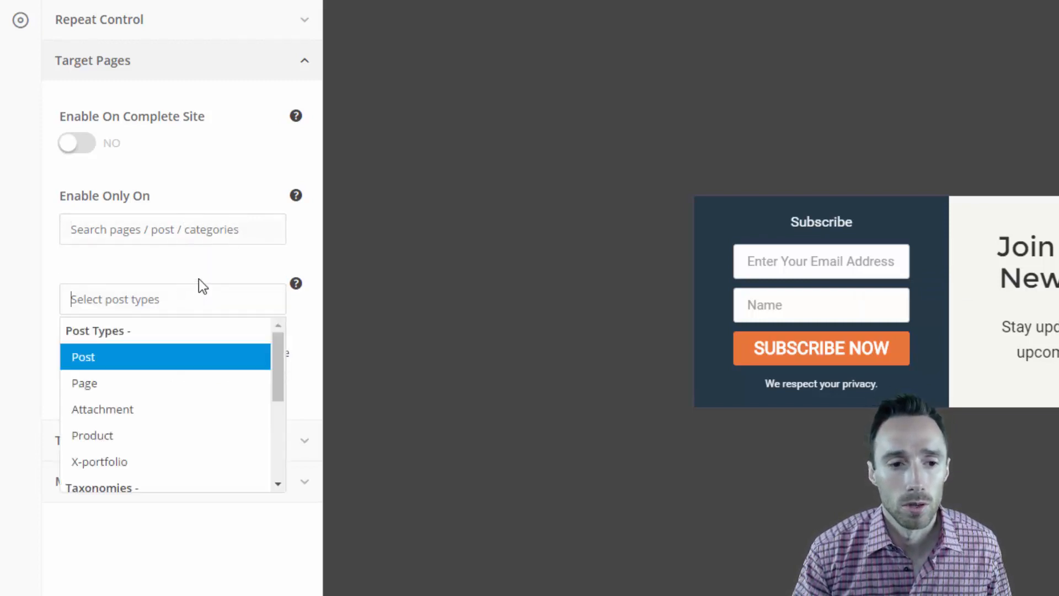
scroll(156, 355, "down", 4)
scroll(163, 345, "up", 2)
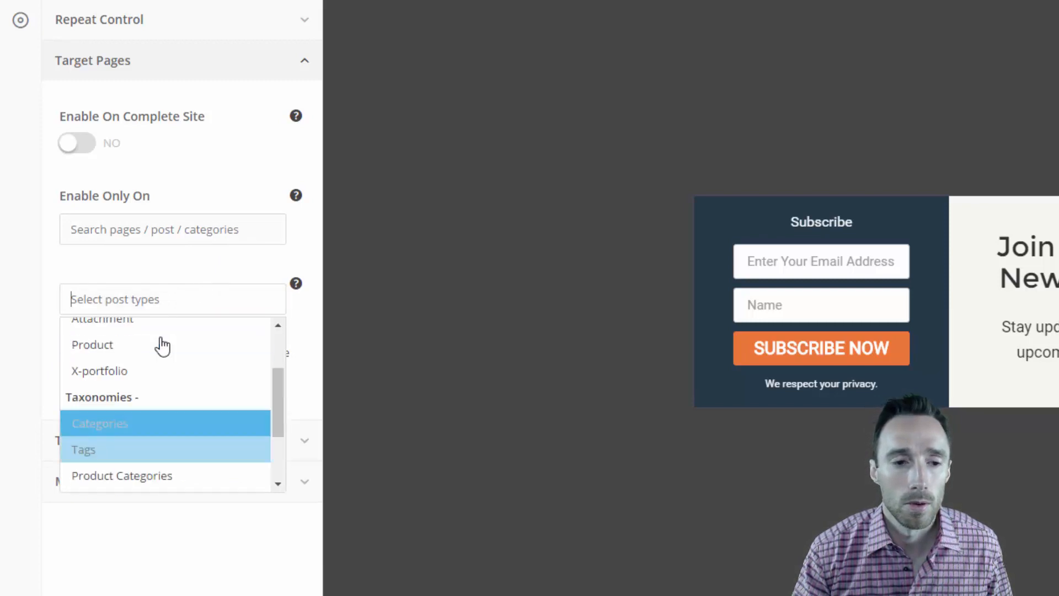
scroll(162, 346, "up", 2)
left_click(188, 267)
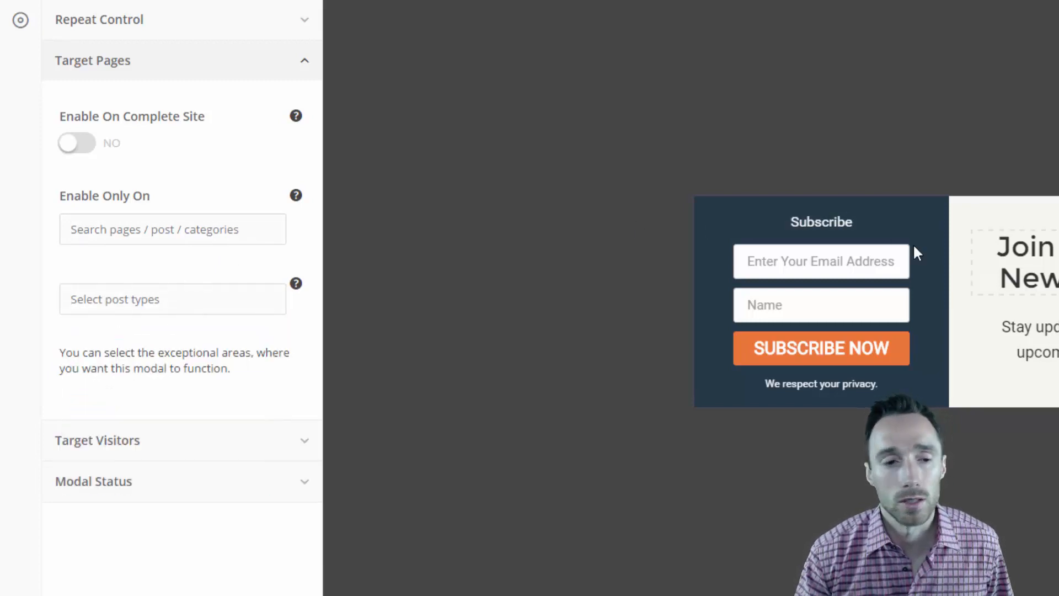
left_click(157, 77)
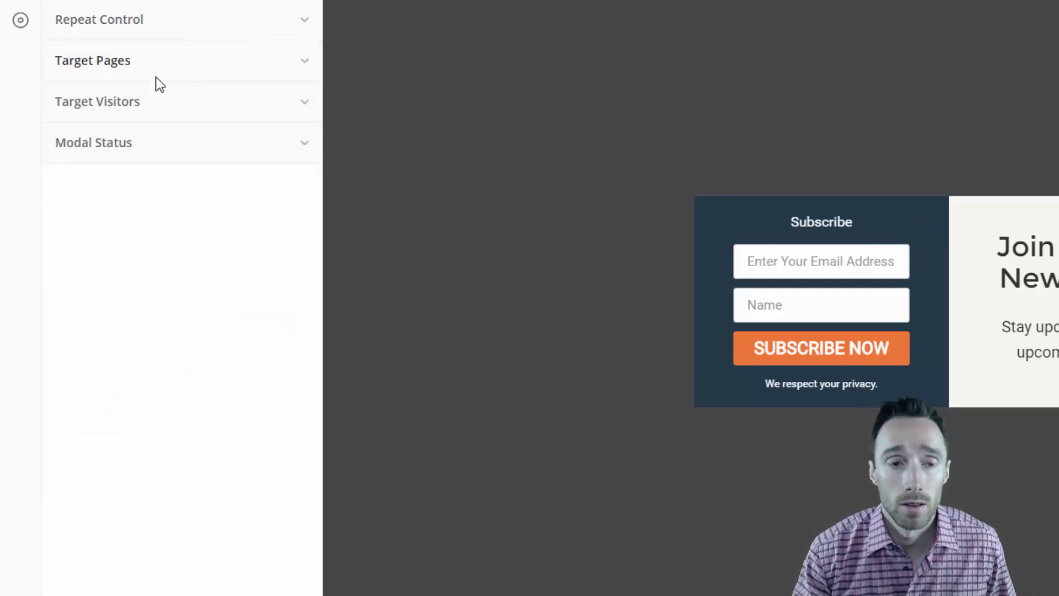
Step: Try the "Display To" mode of Referrer Detection in the Target Visitors settings and return it to "Hide From"
left_click(154, 101)
scroll(155, 103, "down", 1)
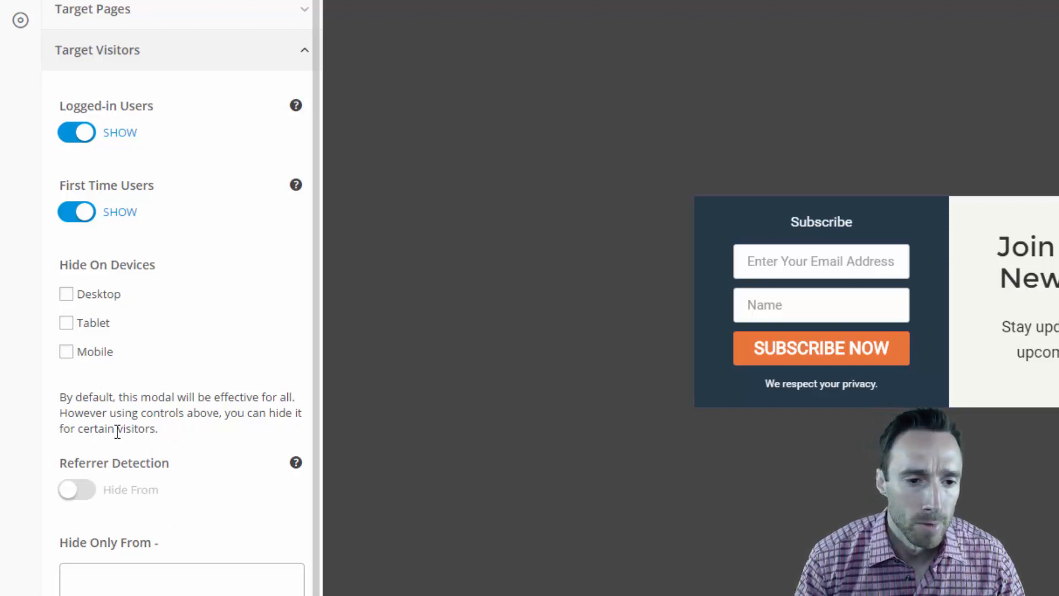
left_click(73, 492)
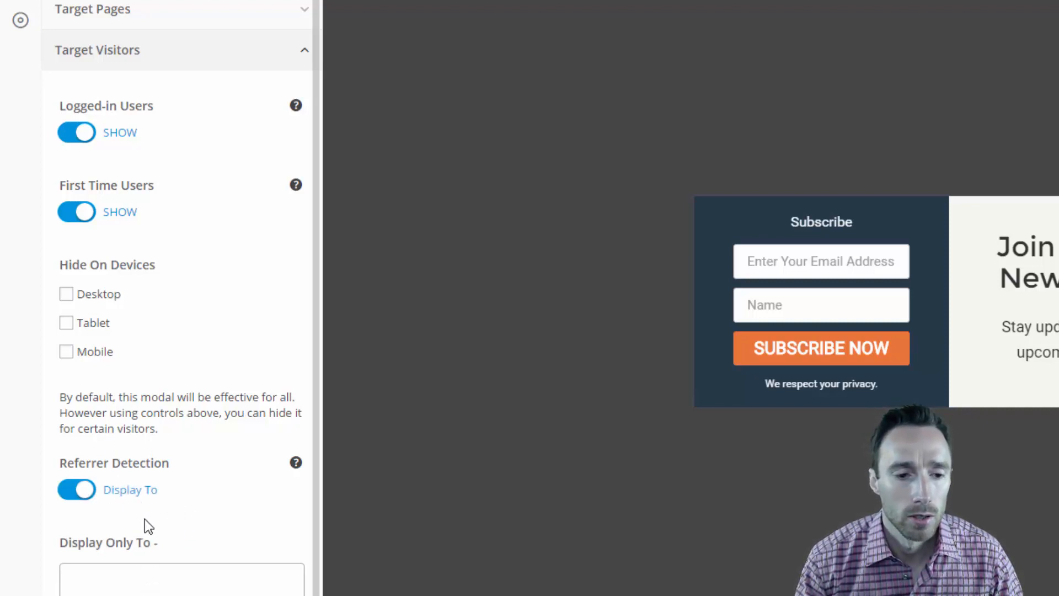
scroll(145, 518, "down", 1)
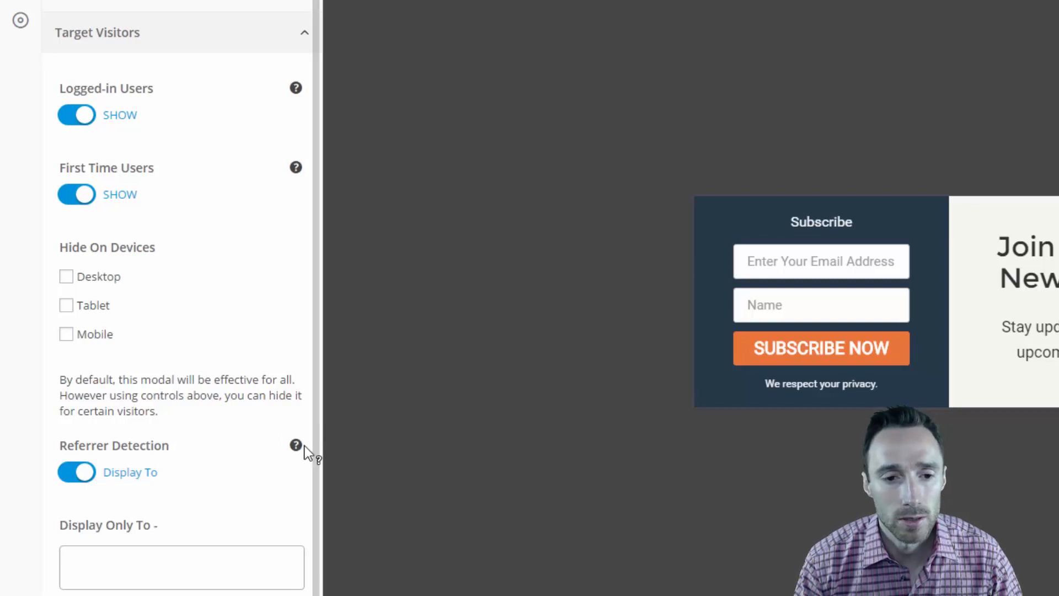
mouse_move(304, 451)
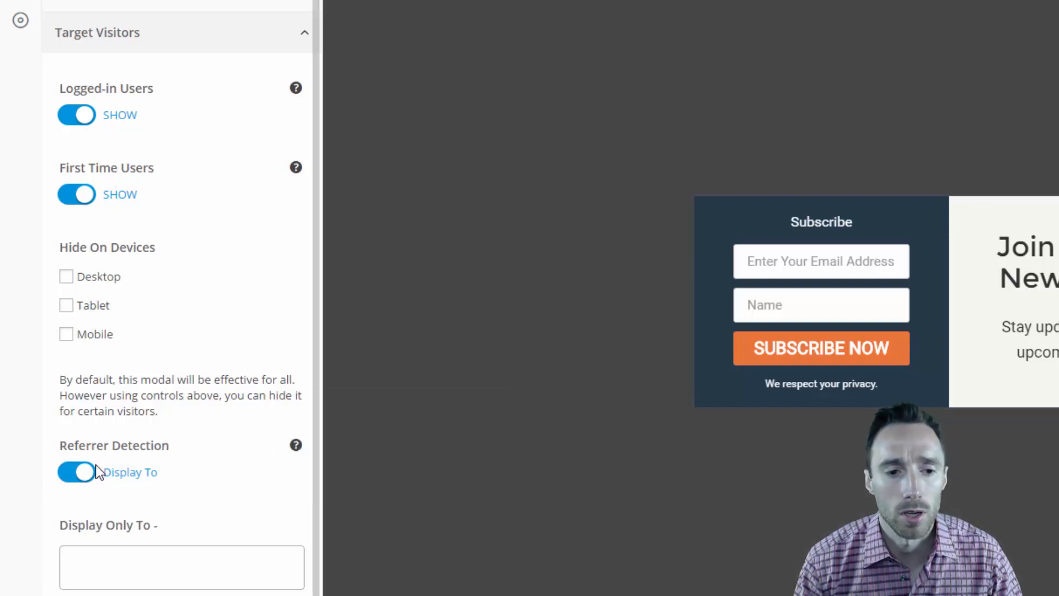
left_click(78, 471)
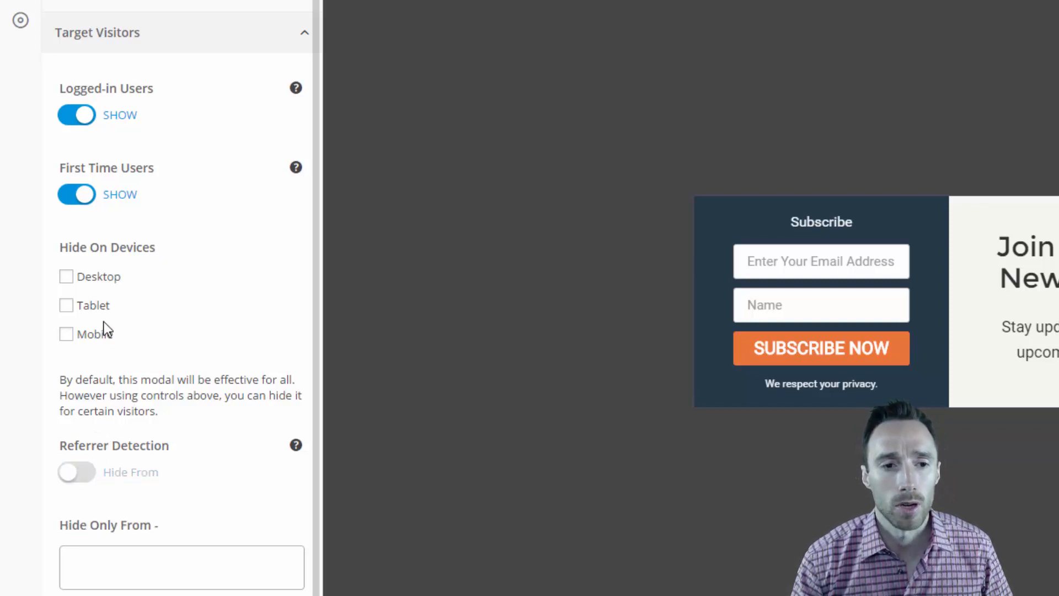
scroll(103, 329, "up", 1)
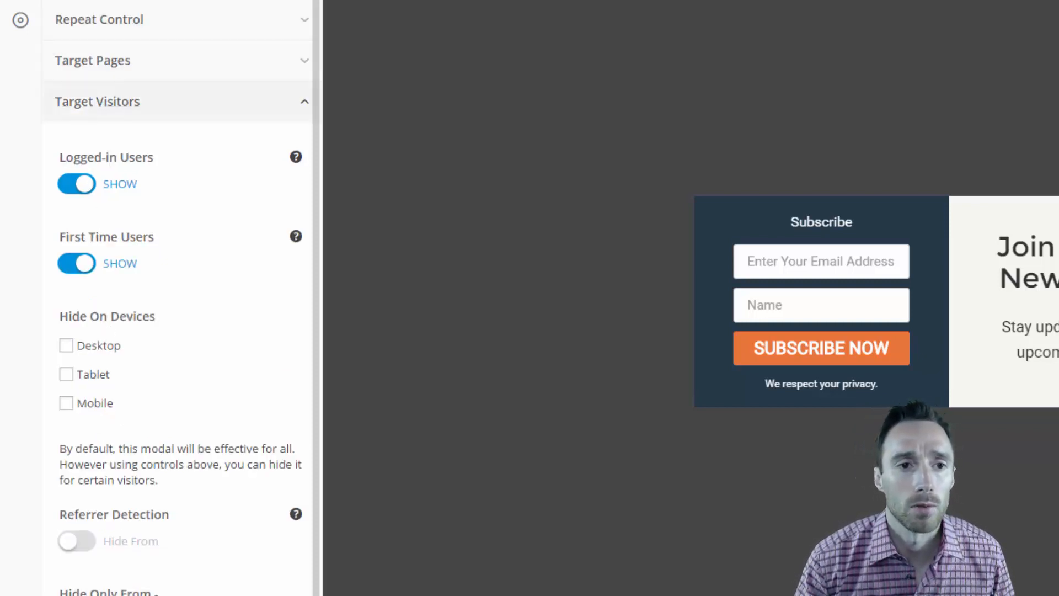
Step: Examine the campaign choices under "Collect Leads Using" in the modal's Submission settings
left_click(20, 22)
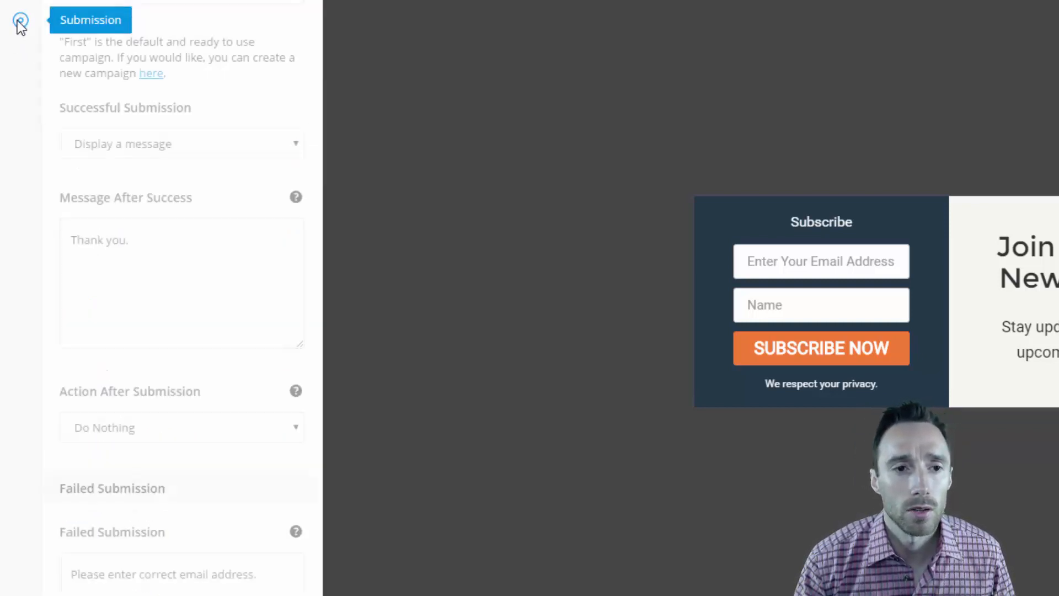
left_click(240, 2)
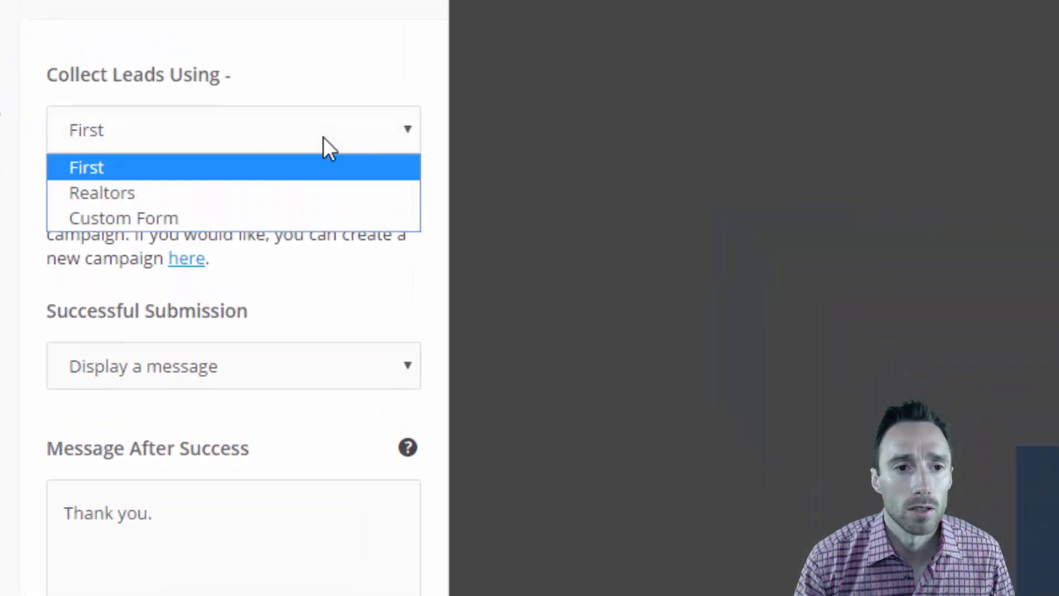
left_click(323, 137)
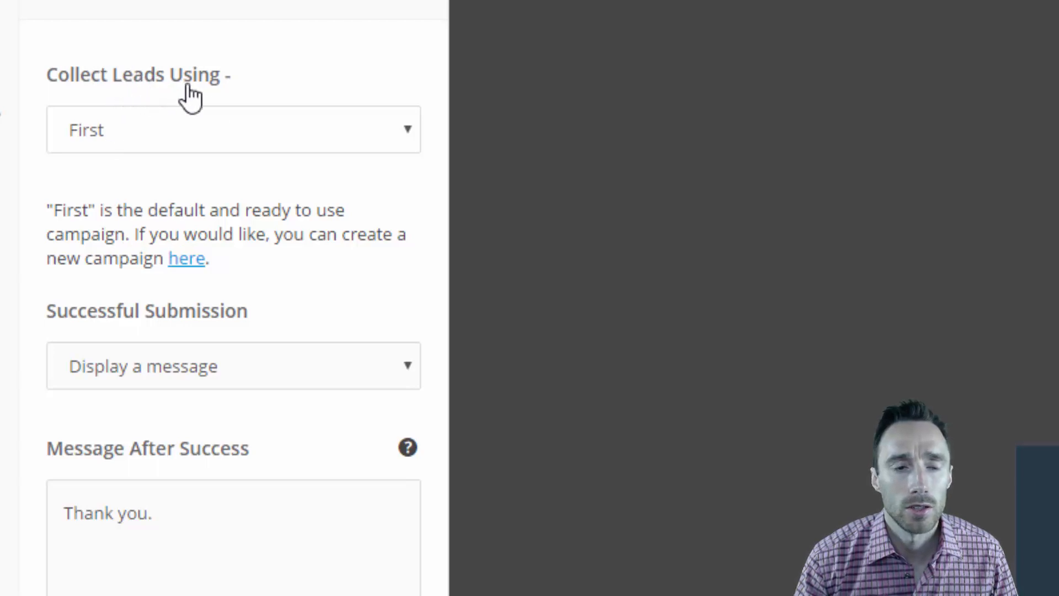
Step: Try the "Realtors" campaign for "Collect Leads Using" and return it to "First"
left_click(289, 125)
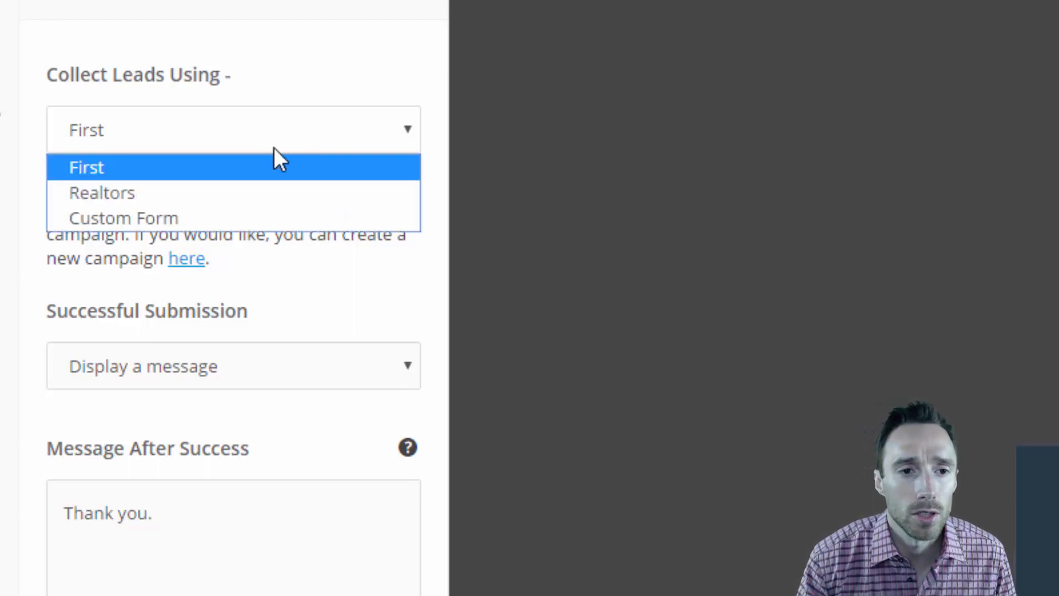
left_click(251, 188)
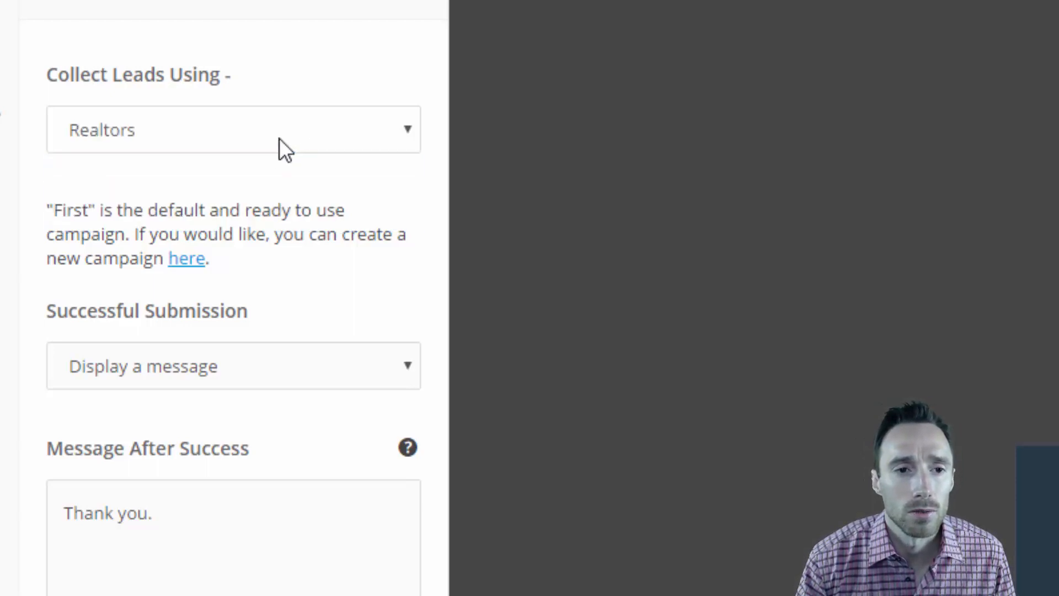
left_click(278, 140)
left_click(264, 166)
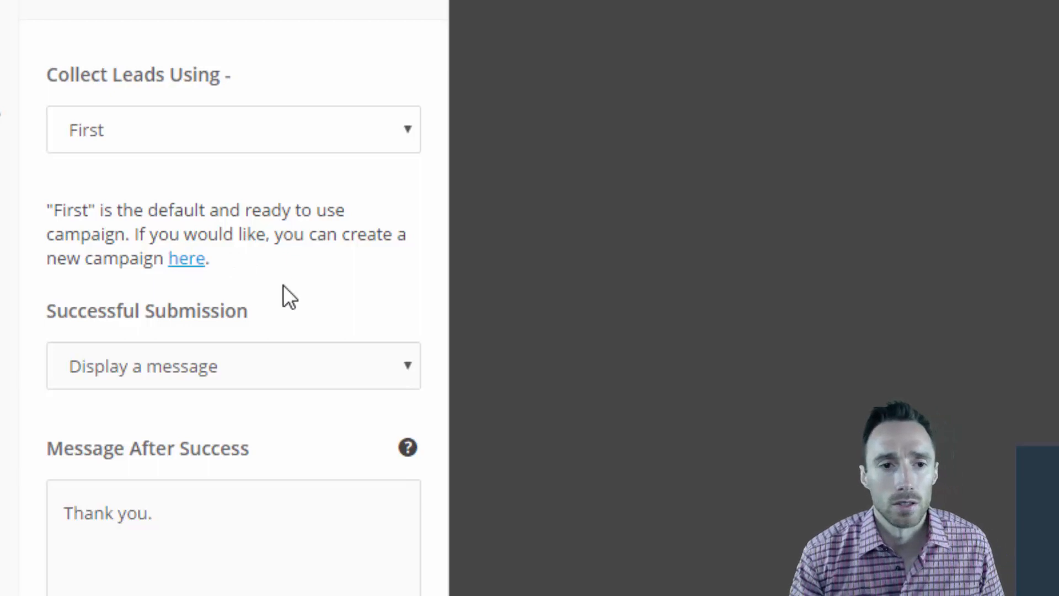
Step: Examine the "Successful Submission" and "Action After Submission" choices and the failed submission message in the Submission settings
left_click(284, 368)
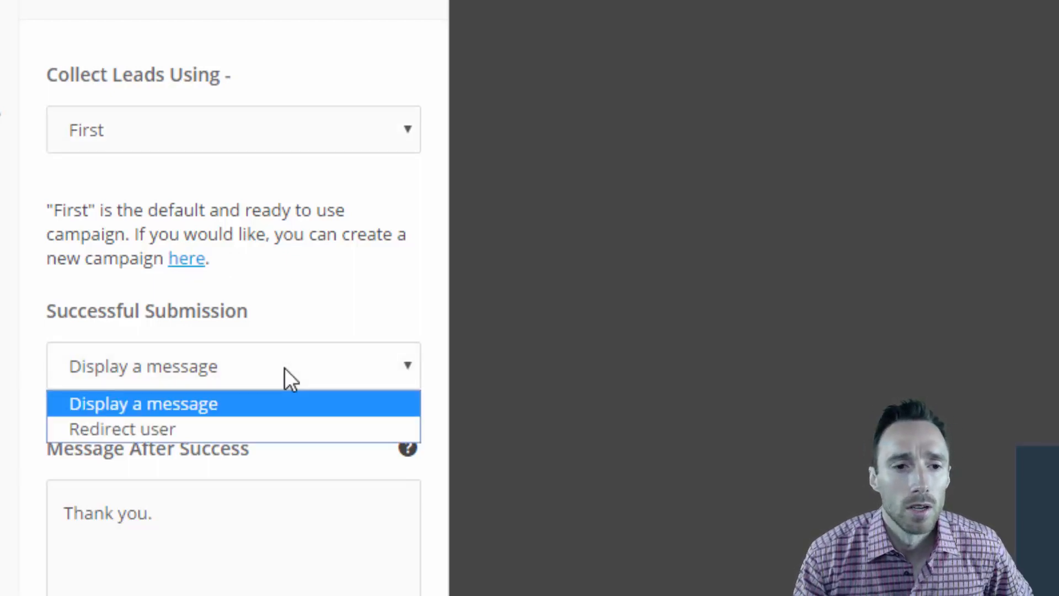
left_click(283, 367)
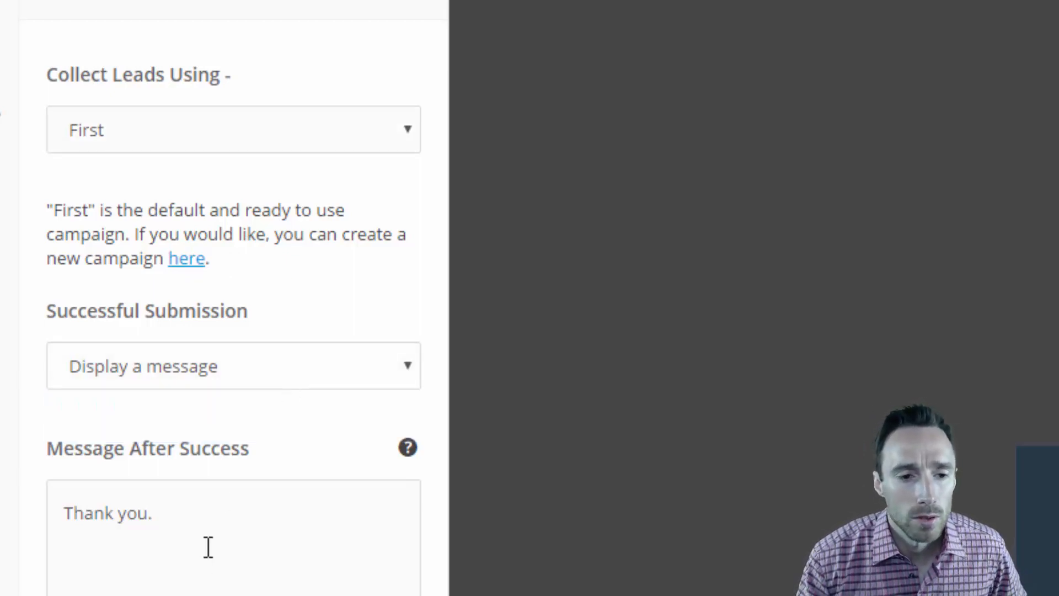
scroll(208, 549, "down", 1)
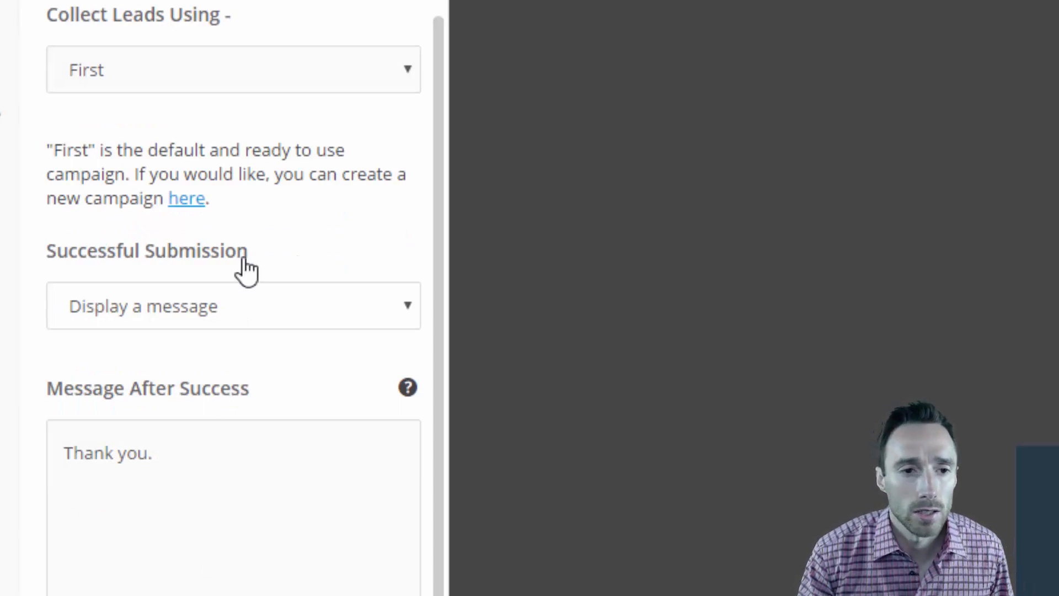
left_click(233, 285)
left_click(266, 286)
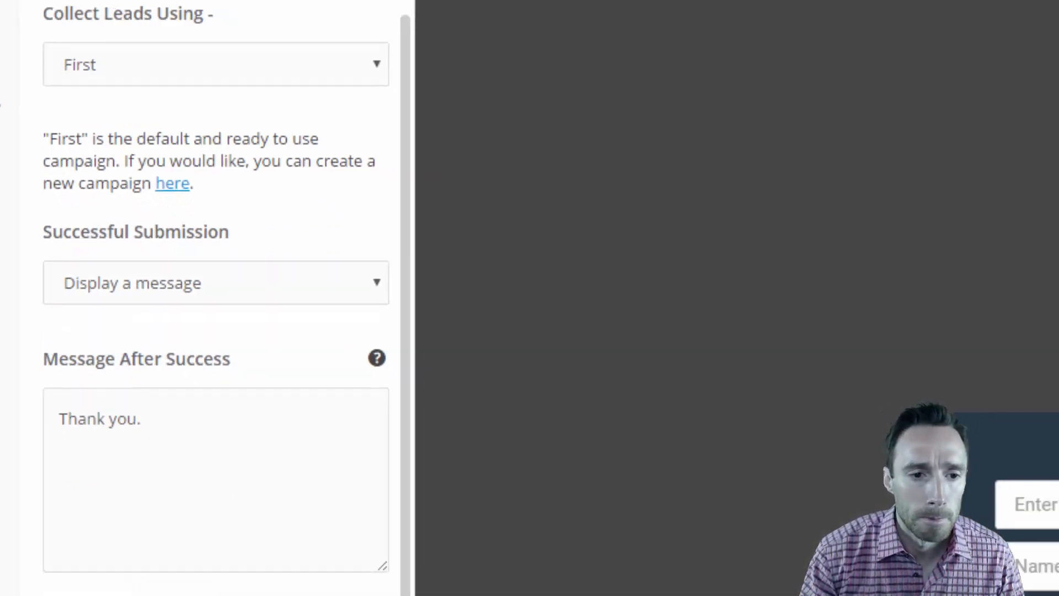
left_click(246, 595)
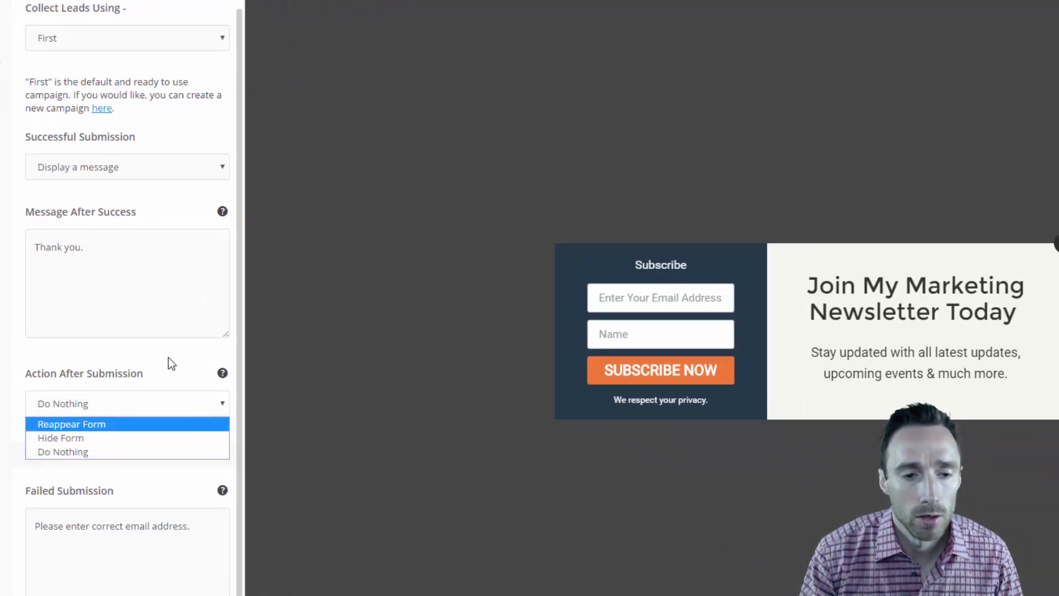
left_click(161, 389)
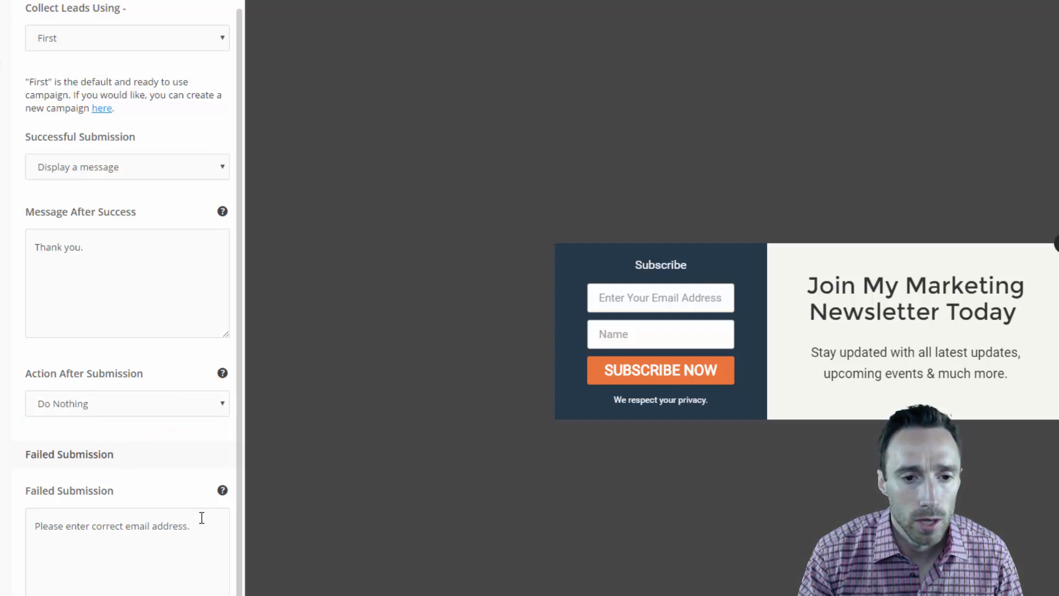
scroll(246, 489, "up", 1)
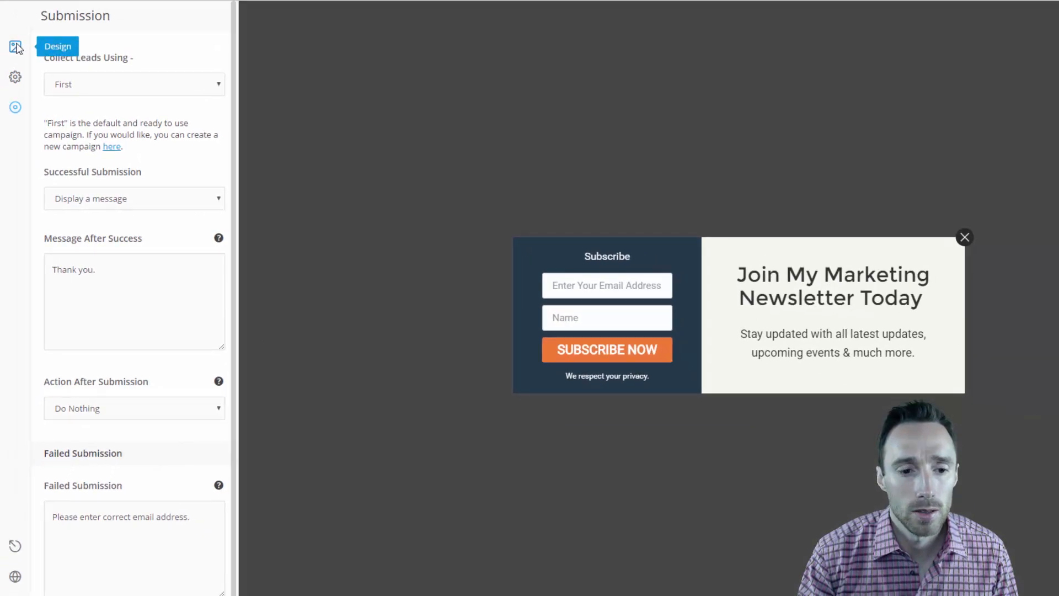
Step: Save the modal and preview it in the phone, desktop and landscape tablet views
left_click(15, 48)
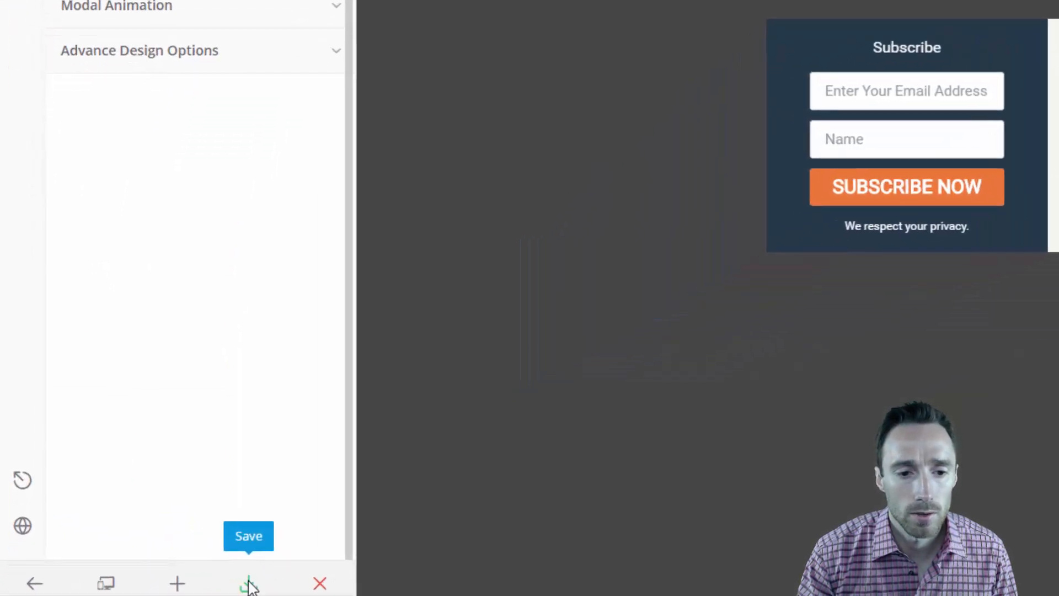
left_click(248, 582)
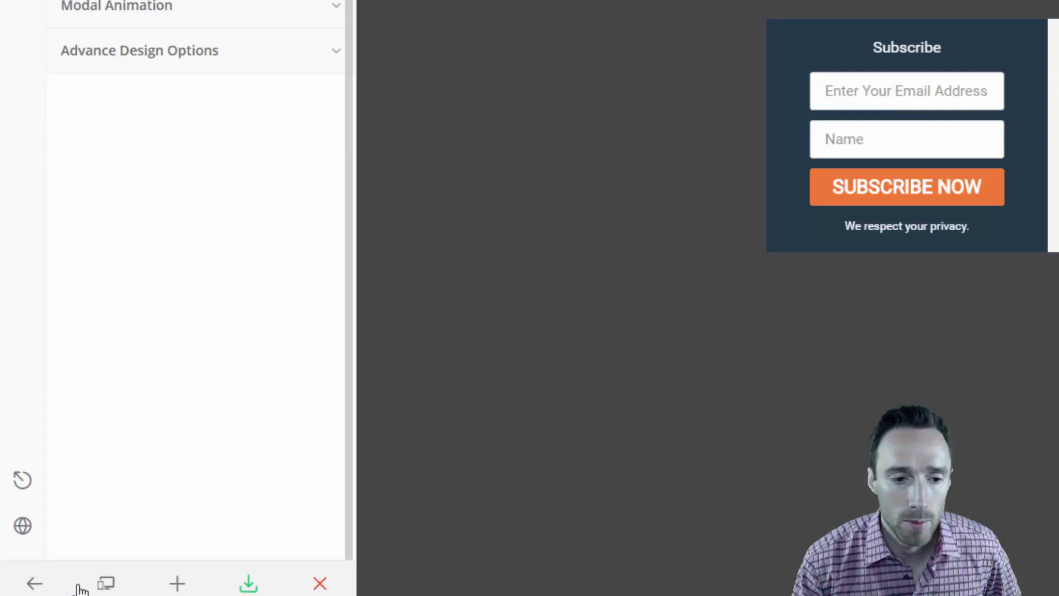
left_click(106, 583)
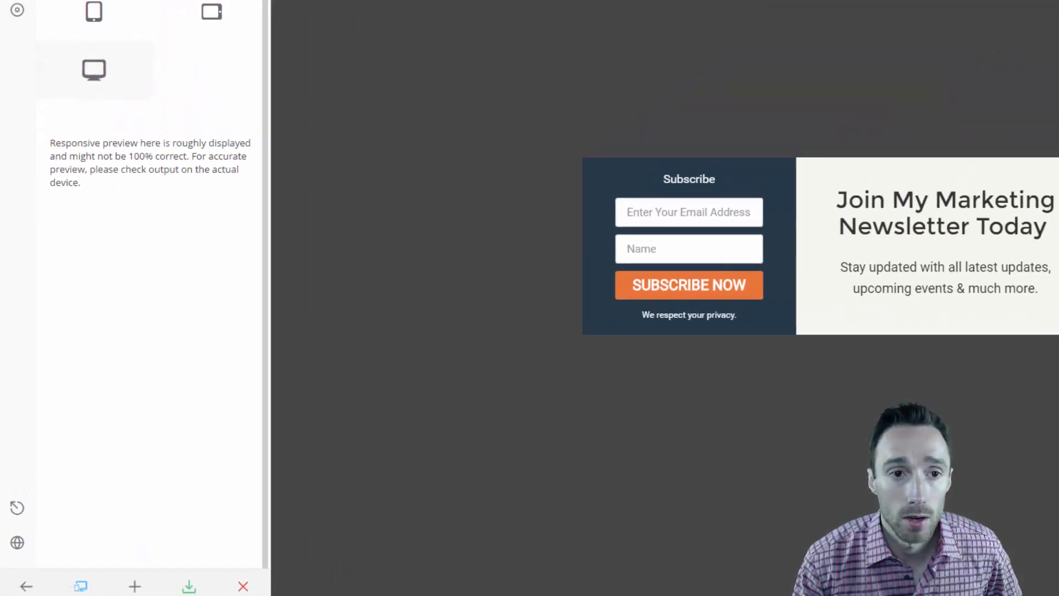
left_click(73, 55)
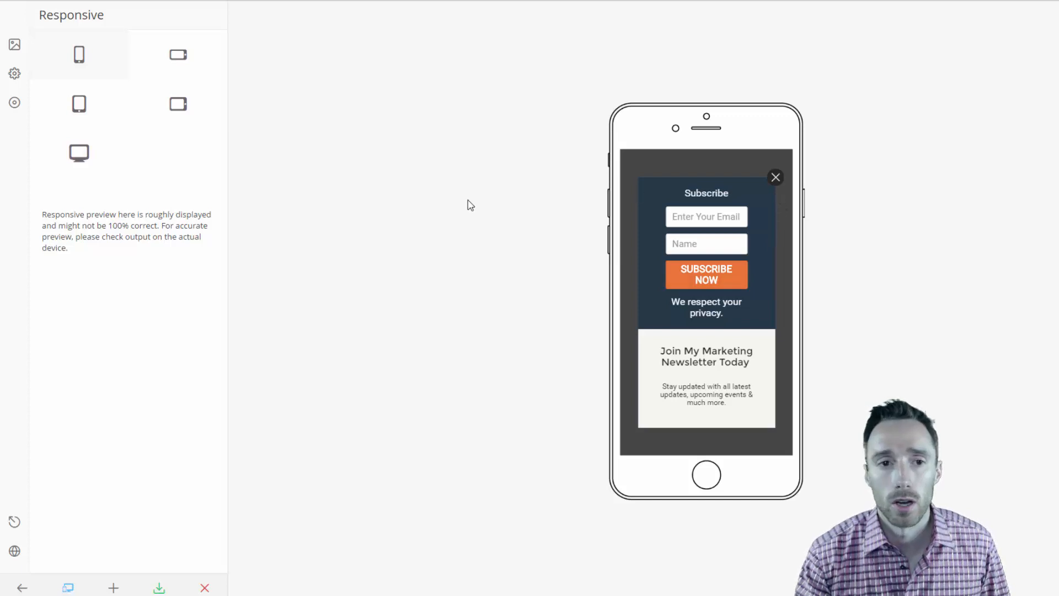
left_click(86, 158)
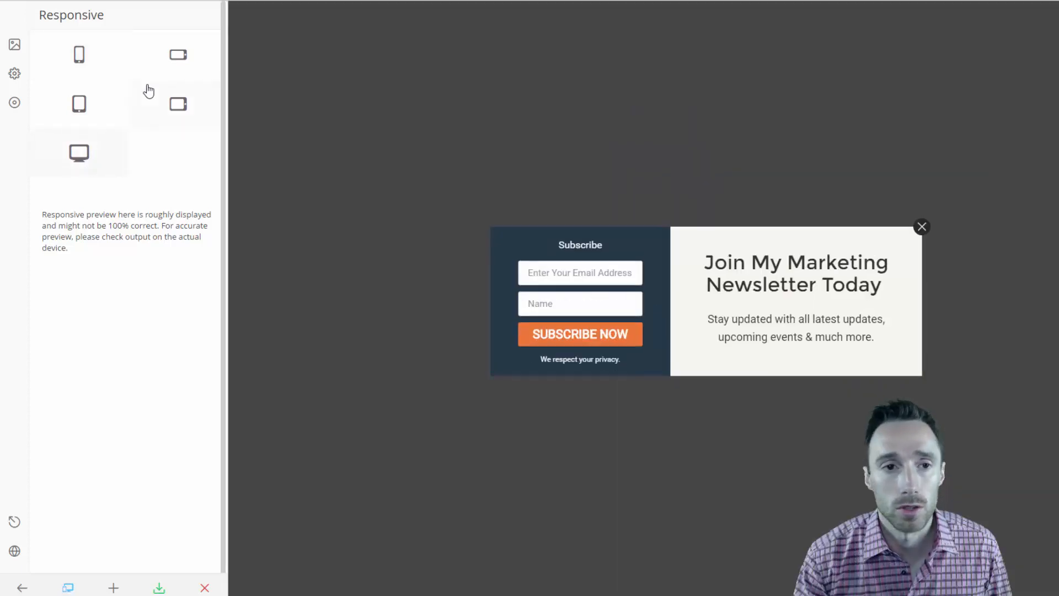
left_click(168, 66)
left_click(175, 109)
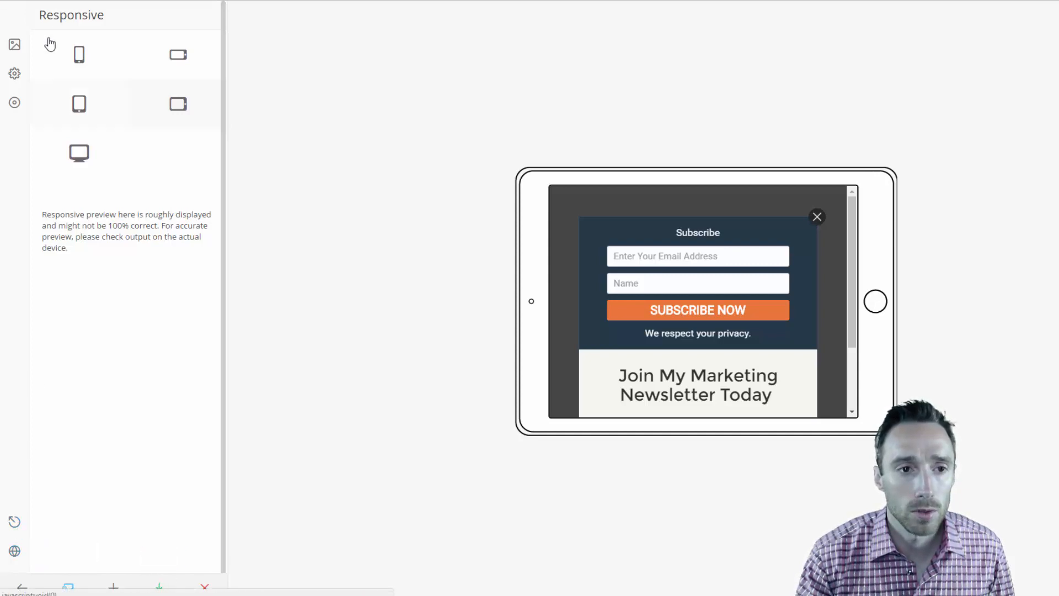
Step: Name the design "Join My Marketing Newsletter"
left_click(9, 44)
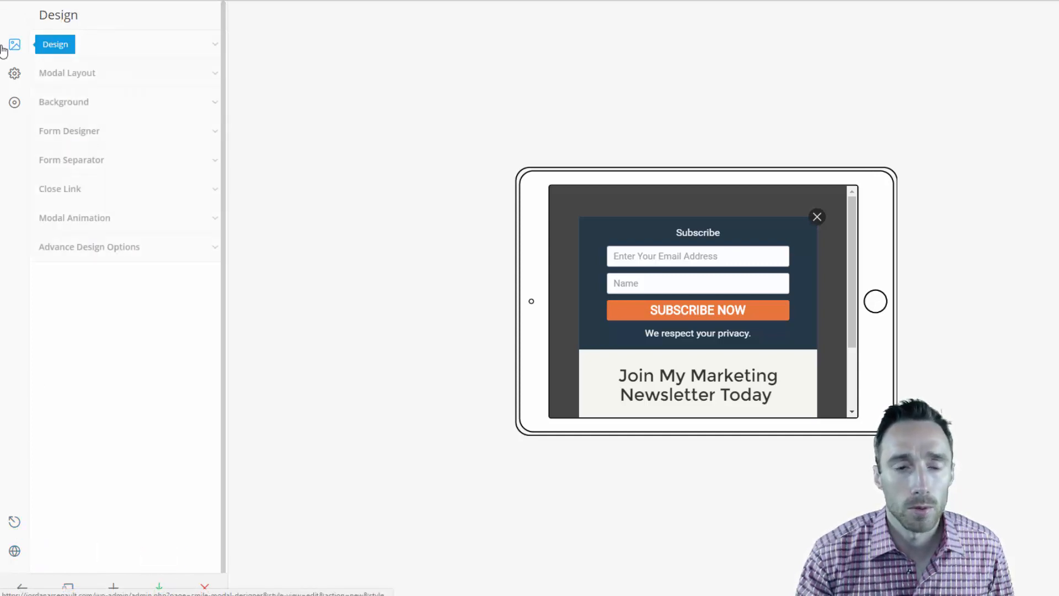
left_click(93, 45)
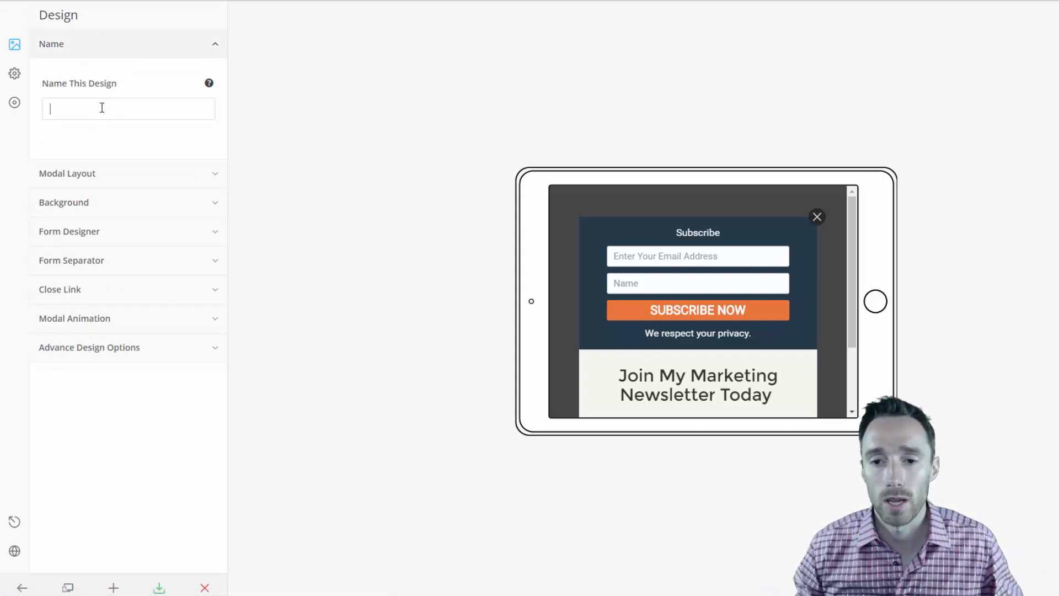
type("j")
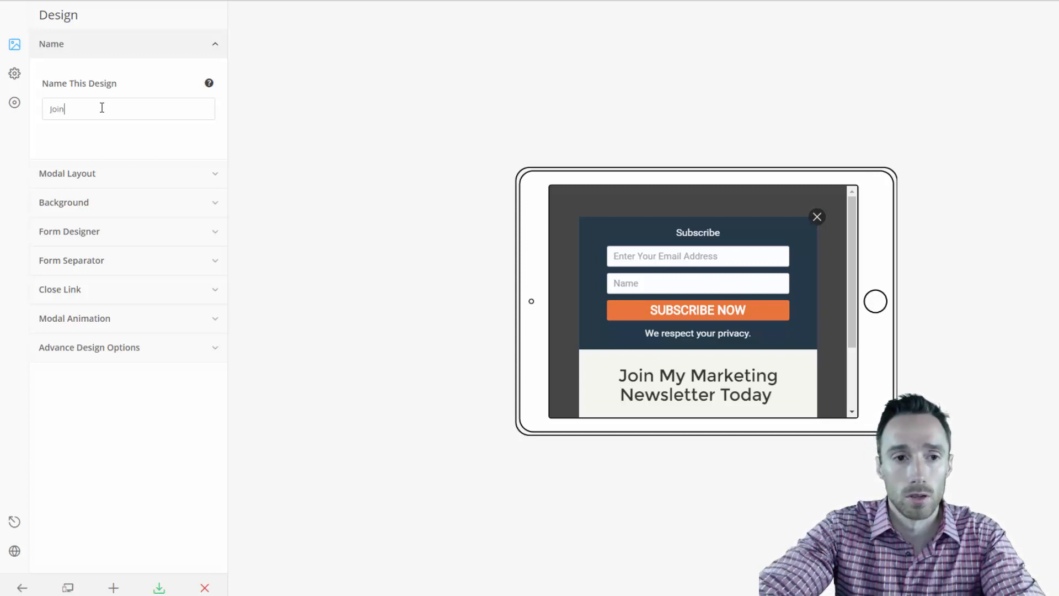
type("oin M")
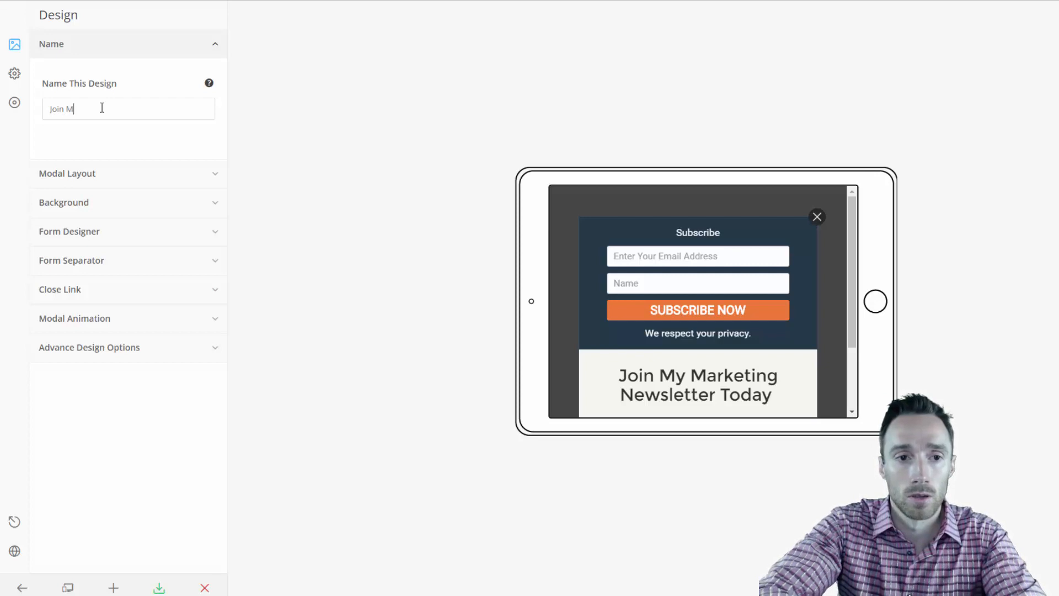
type("y Ma")
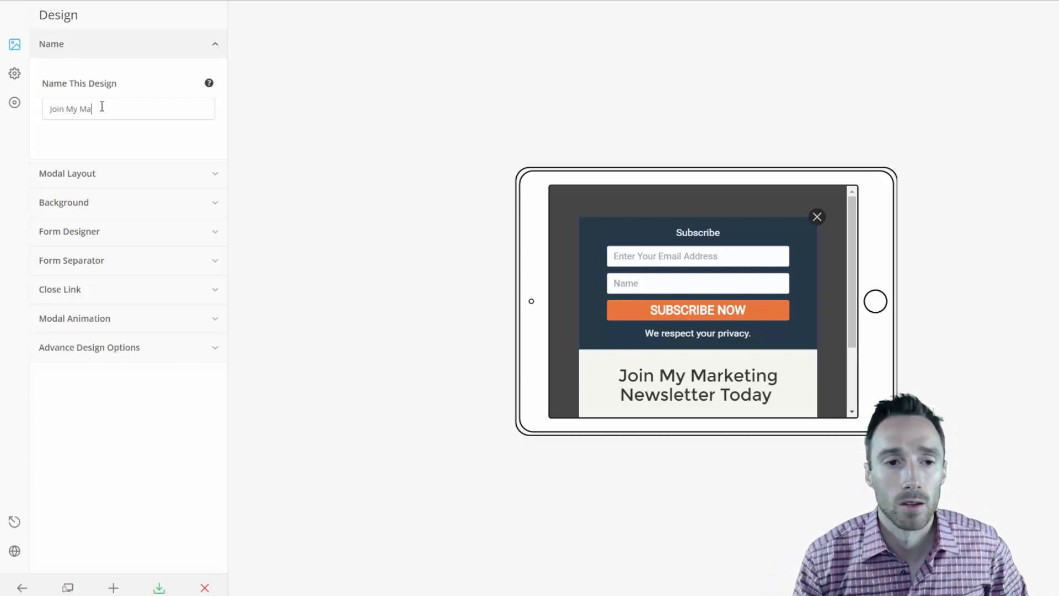
type("rketing New")
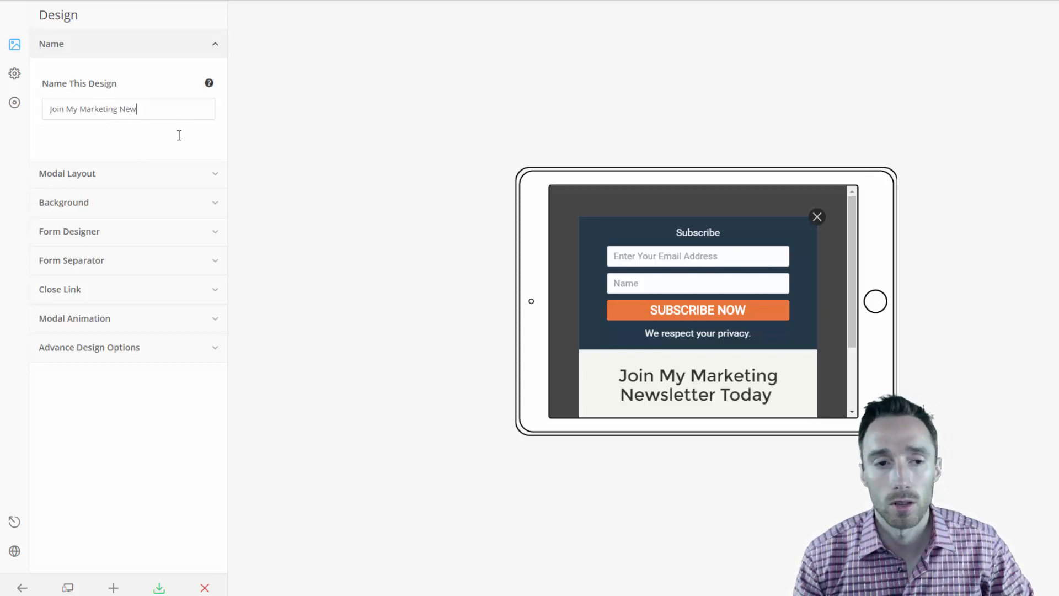
type("sletter")
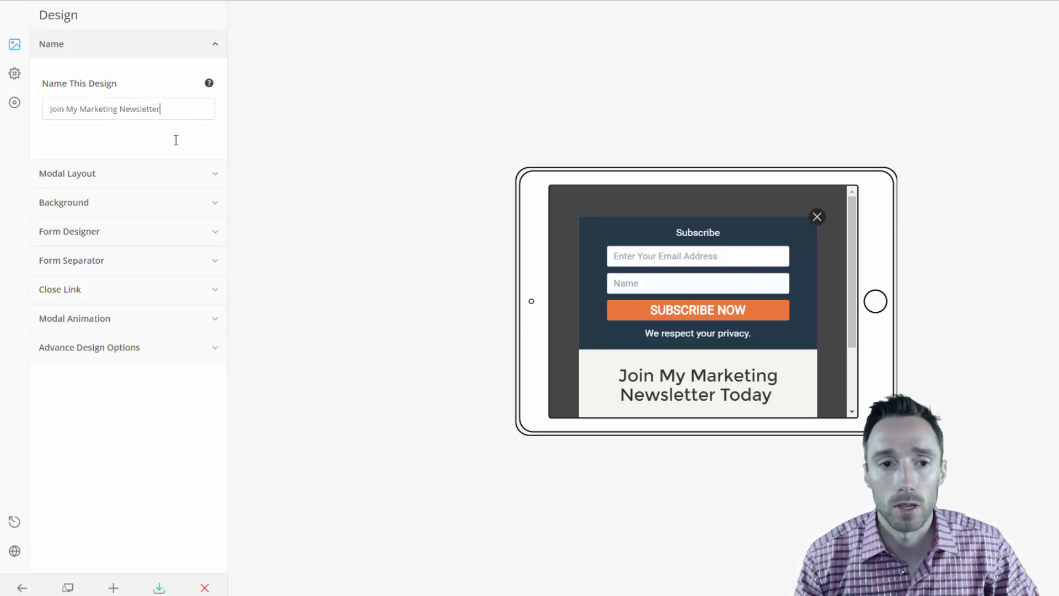
Step: Switch the responsive preview back to desktop and open the Modal Layout choices in the Design settings
left_click(138, 181)
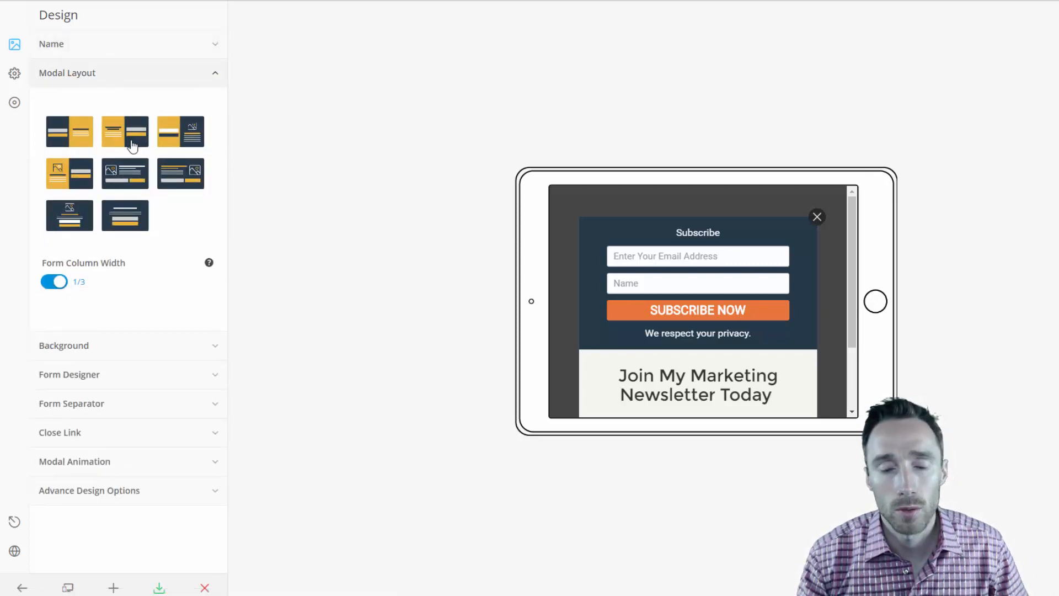
left_click(68, 588)
left_click(78, 157)
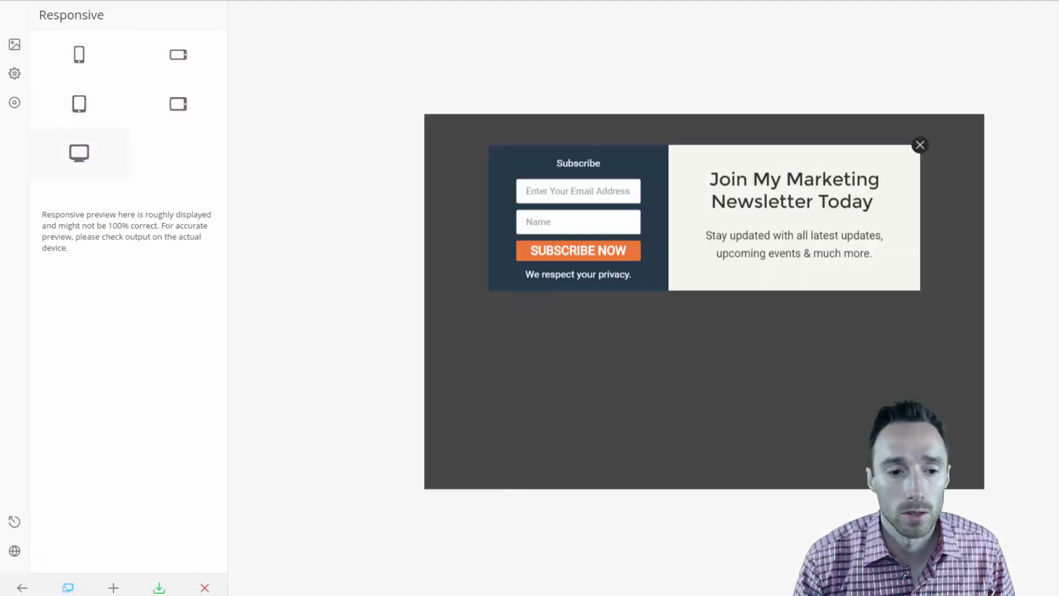
left_click(15, 44)
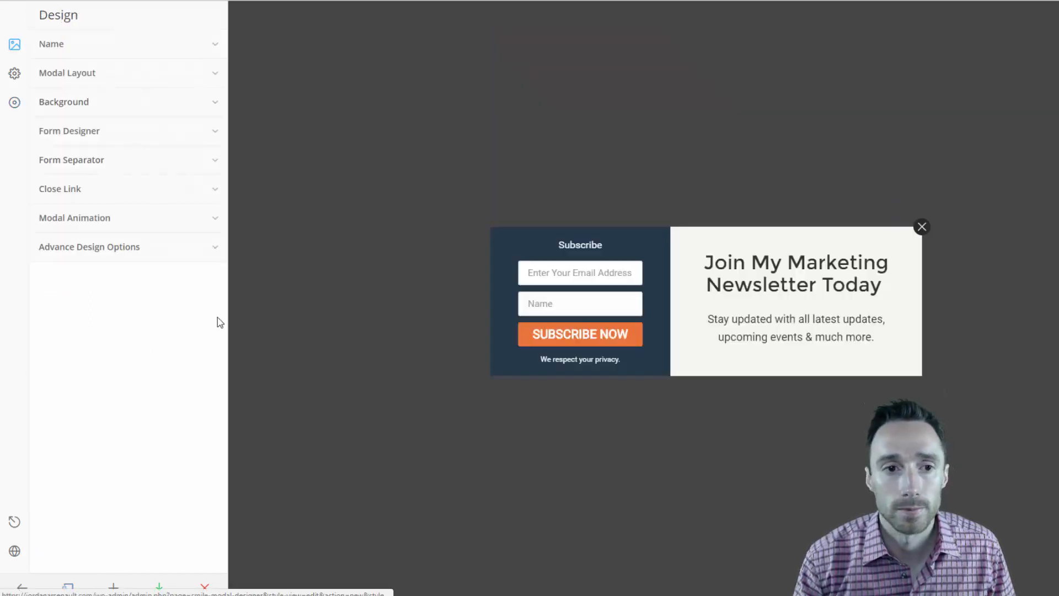
left_click(128, 79)
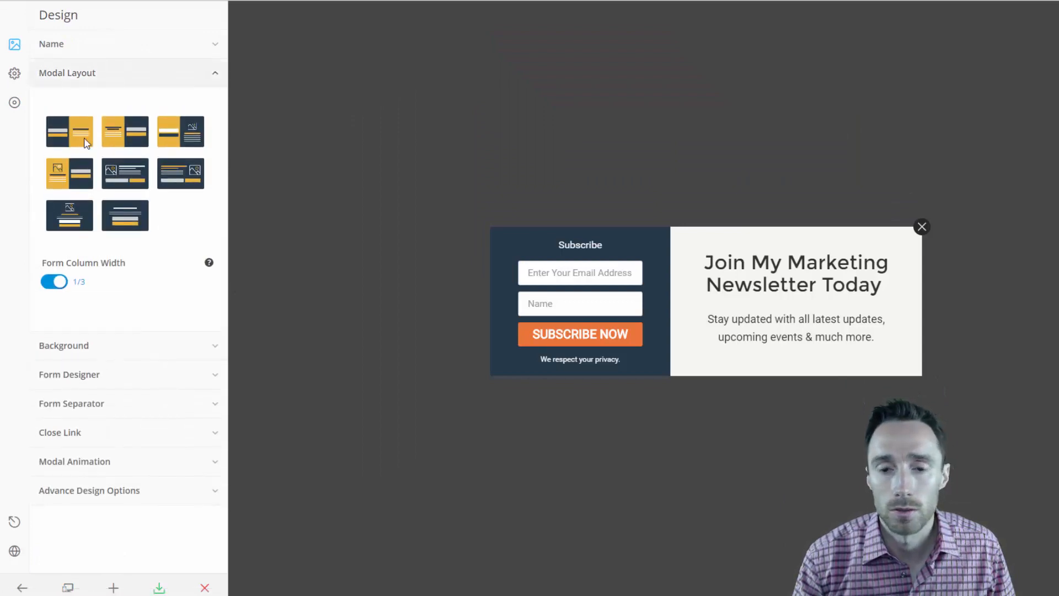
Step: Try the "Form At Right Without Image" layout and the form-at-left layout with an image, and review the image options
left_click(136, 142)
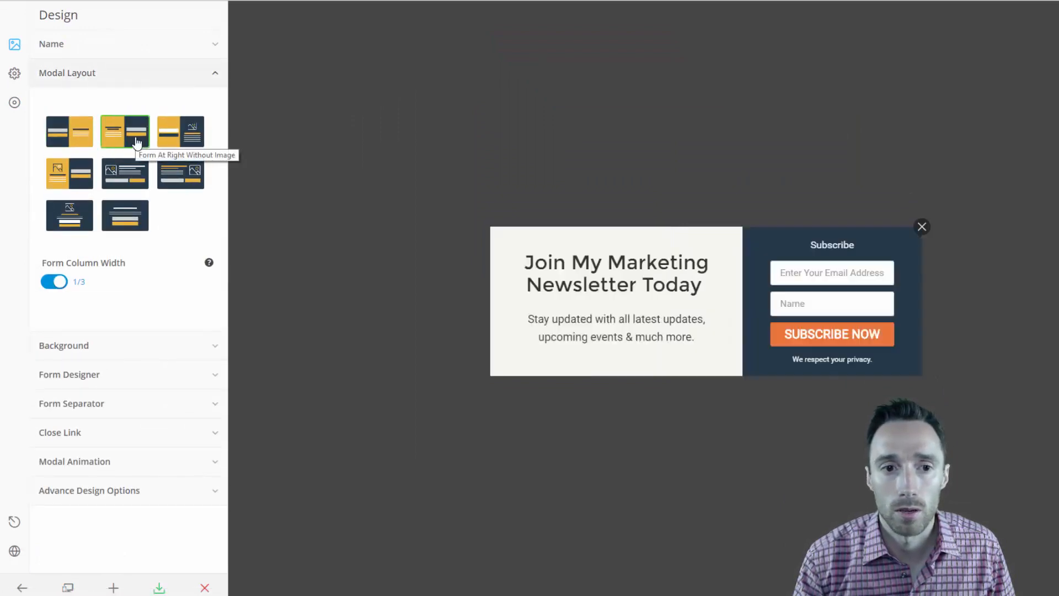
left_click(165, 133)
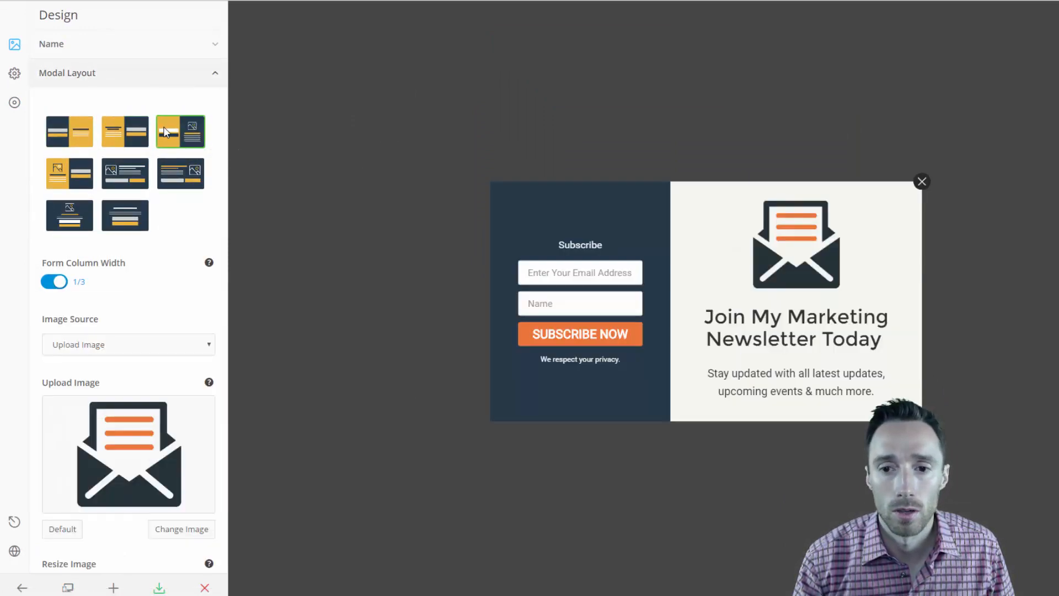
scroll(136, 327, "down", 3)
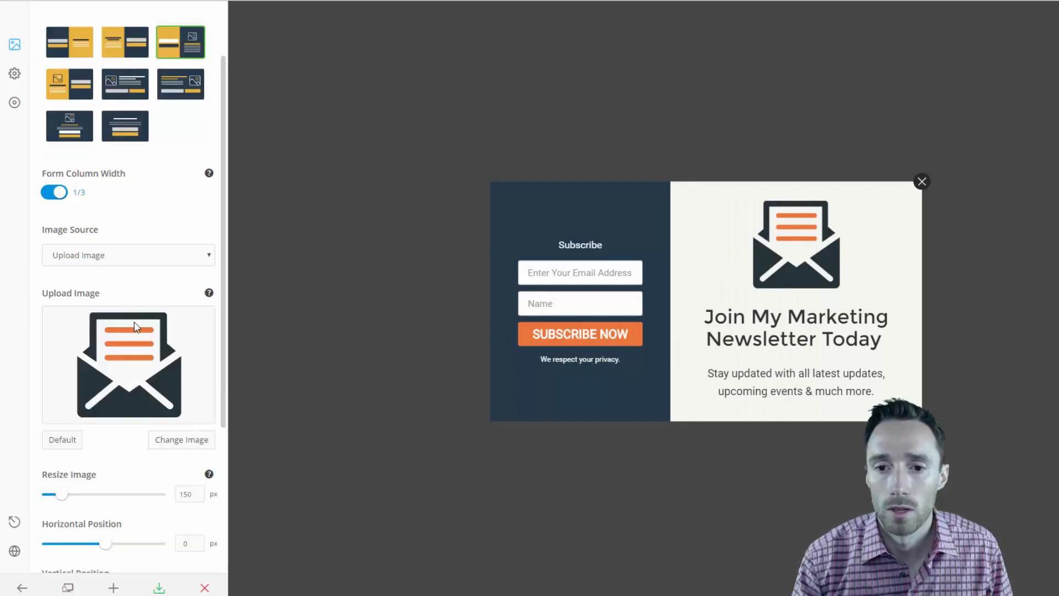
scroll(134, 376, "down", 2)
scroll(121, 378, "down", 6)
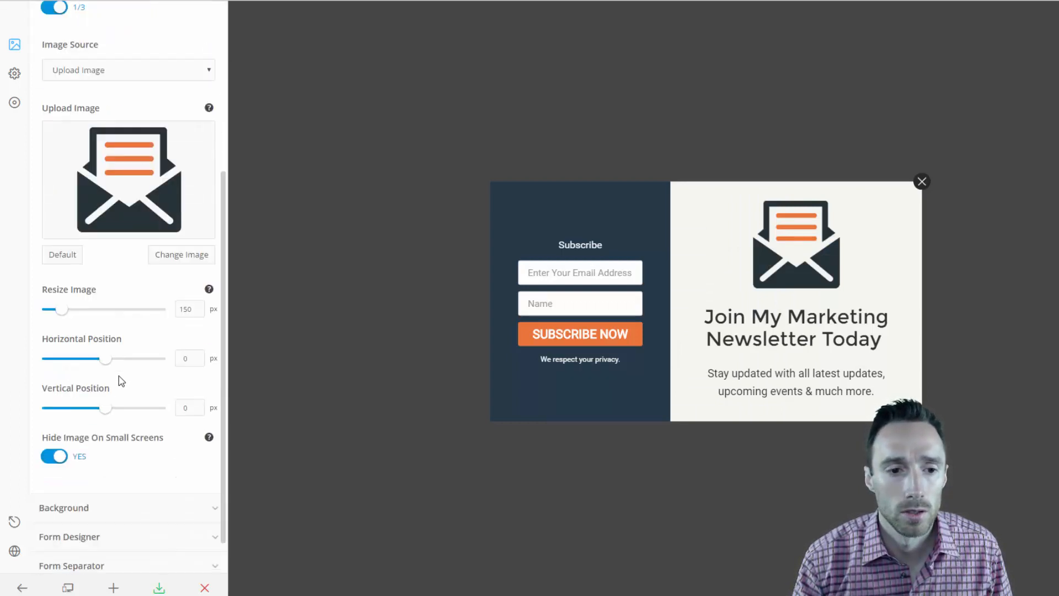
scroll(123, 378, "up", 10)
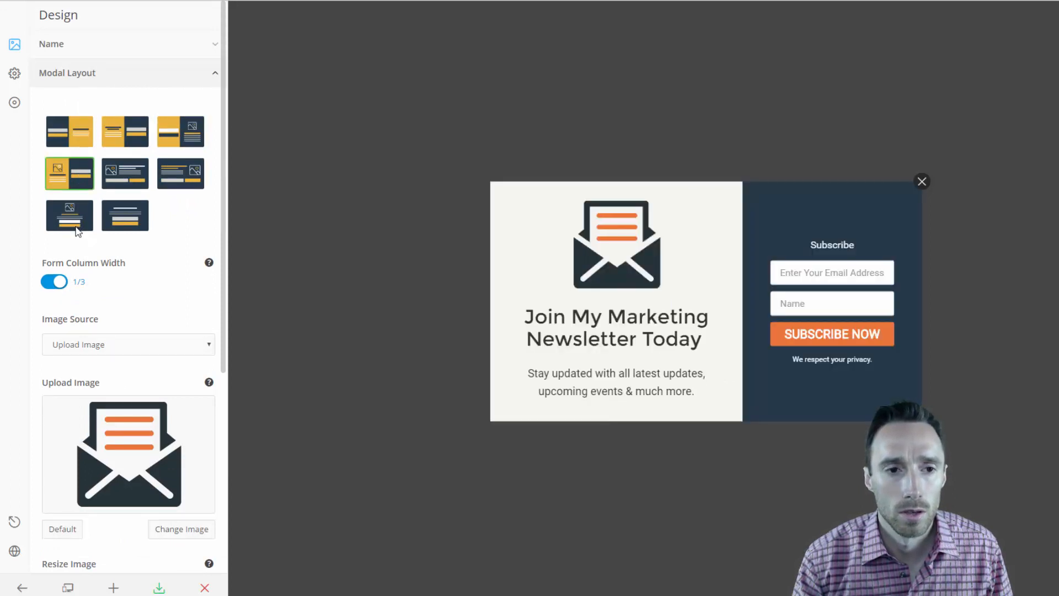
Step: Try the stacked layout with an image above the text and choose the stacked layout without an image
left_click(78, 229)
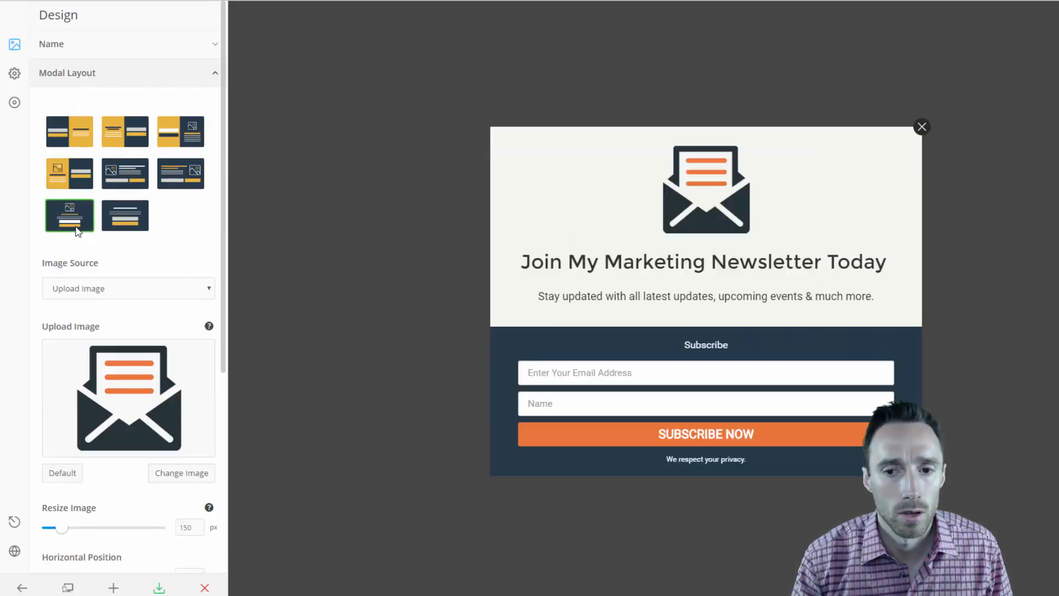
left_click(130, 212)
left_click(109, 80)
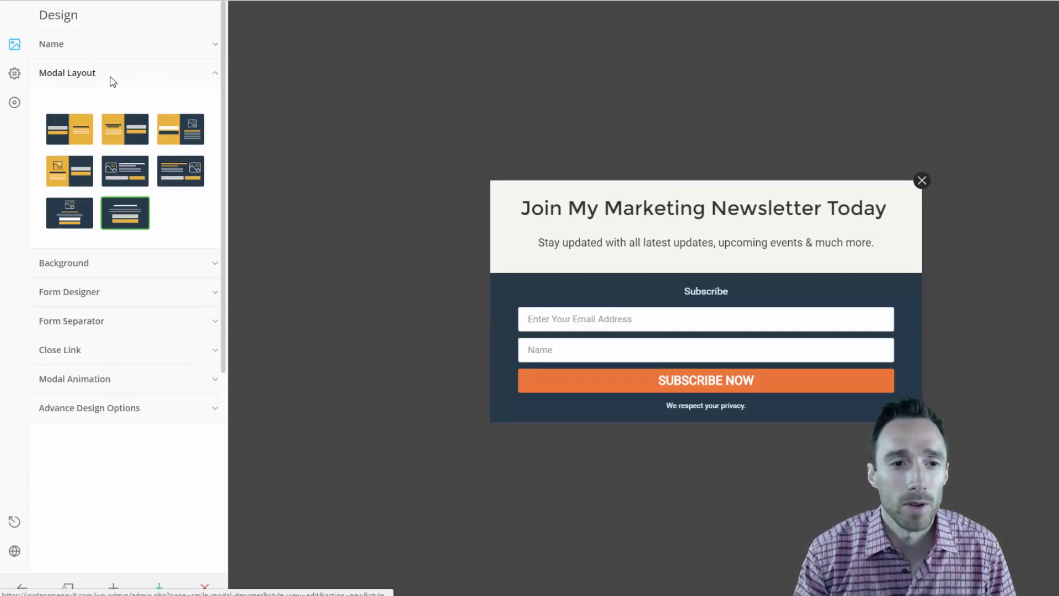
left_click(109, 79)
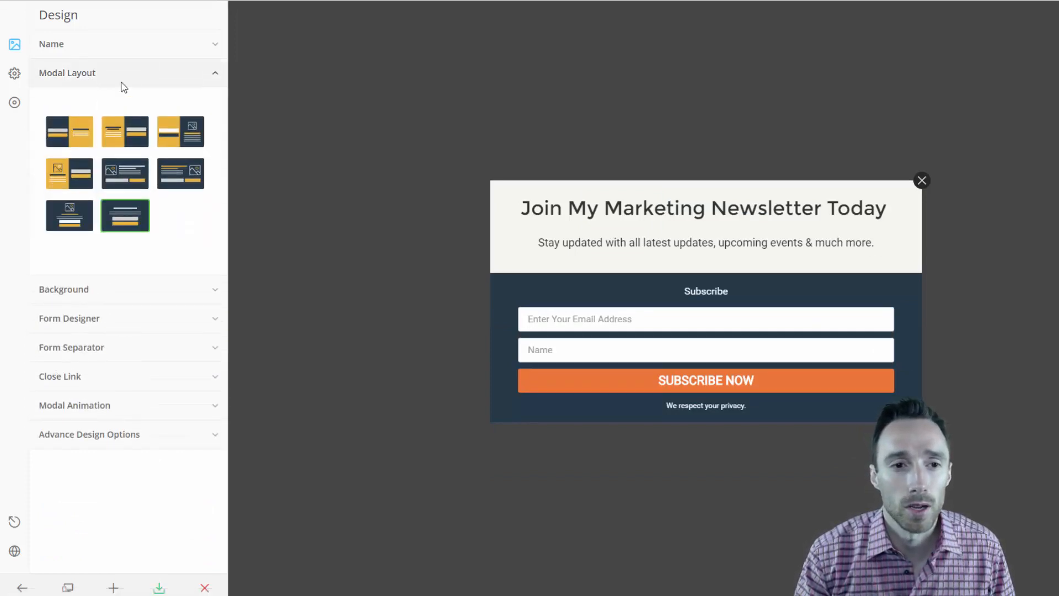
Step: Switch the modal to the form-at-left layout without an image and review the overlay, form and content background settings
left_click(130, 76)
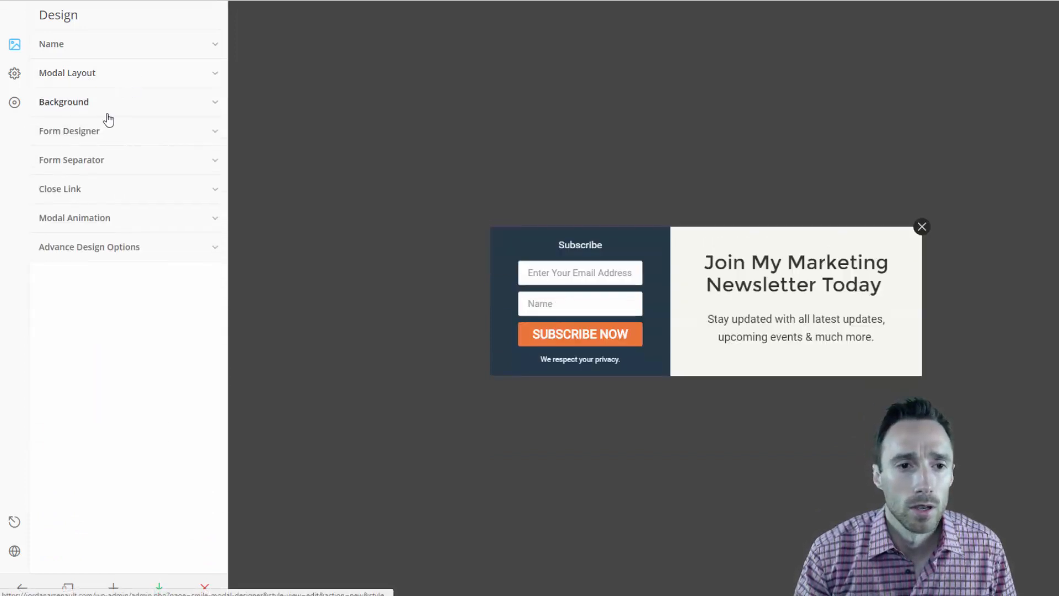
left_click(111, 110)
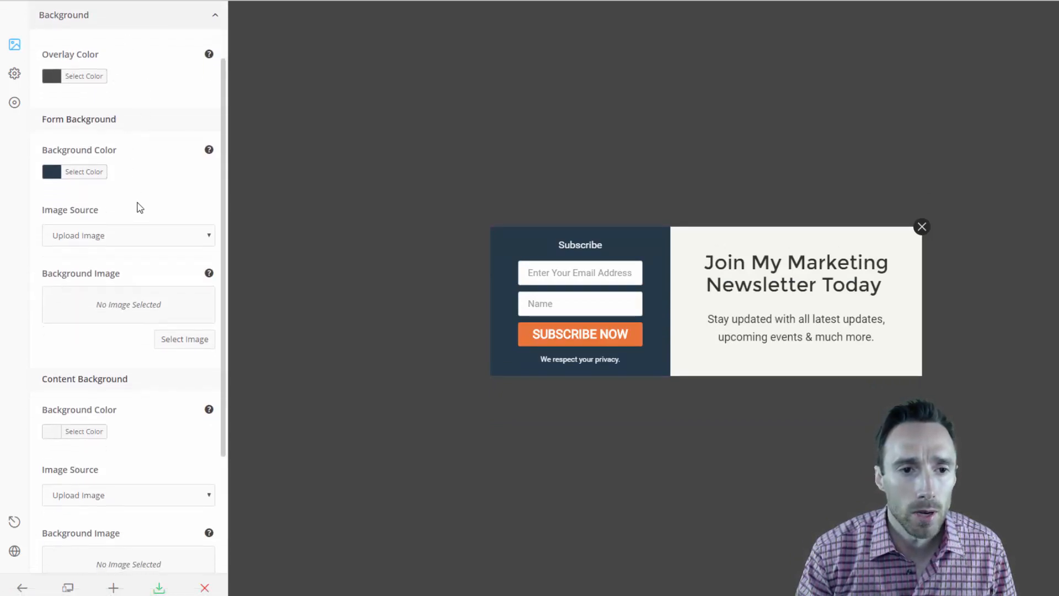
scroll(139, 211, "down", 1)
scroll(138, 215, "down", 3)
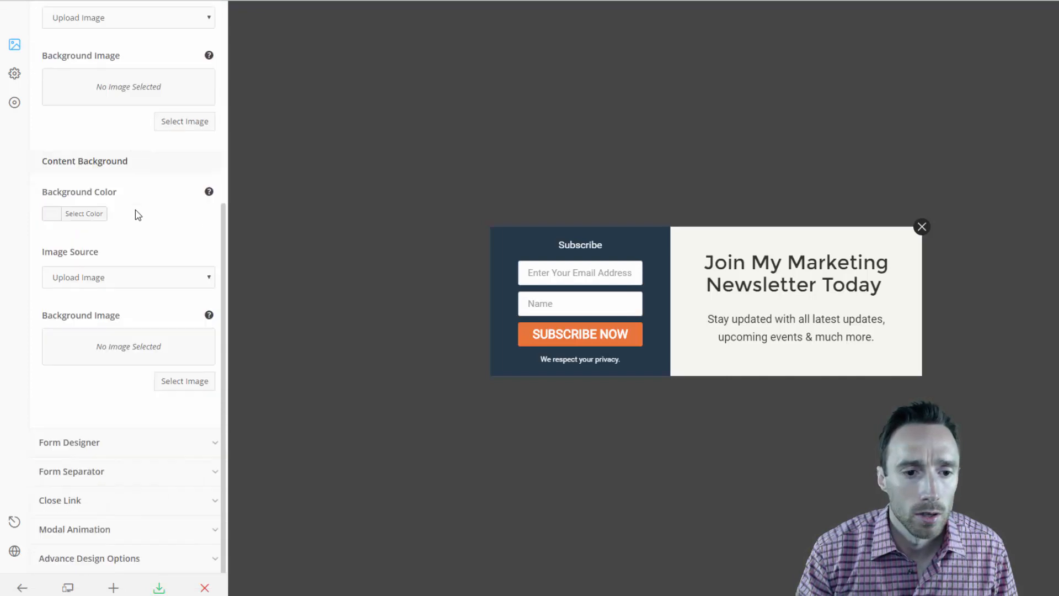
Step: Examine the Form Designer's form builder fields, form layouts and input box styling options
left_click(92, 442)
scroll(137, 323, "up", 2)
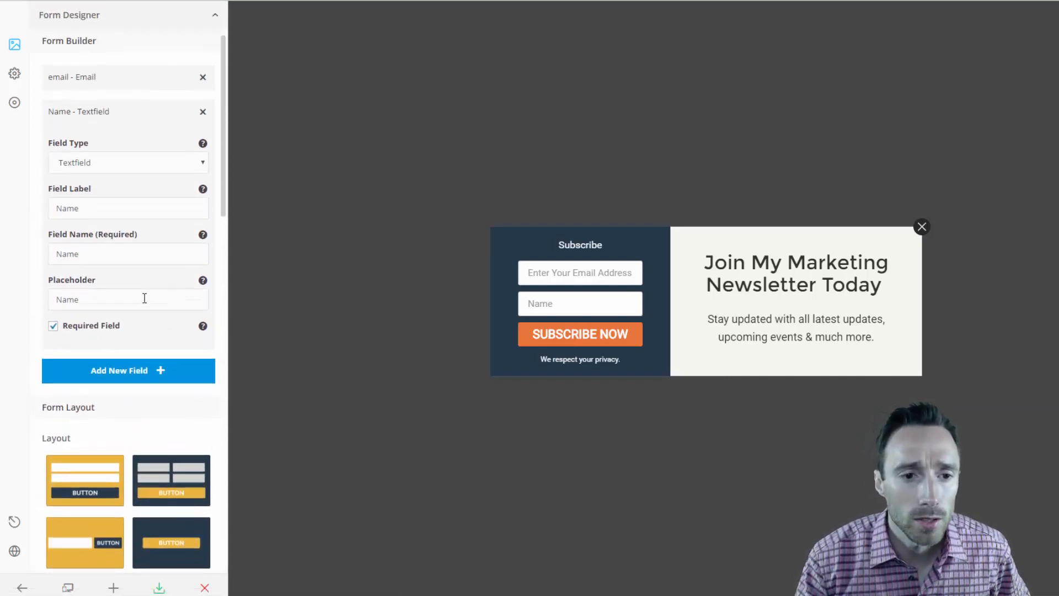
scroll(142, 301, "up", 2)
scroll(144, 303, "down", 2)
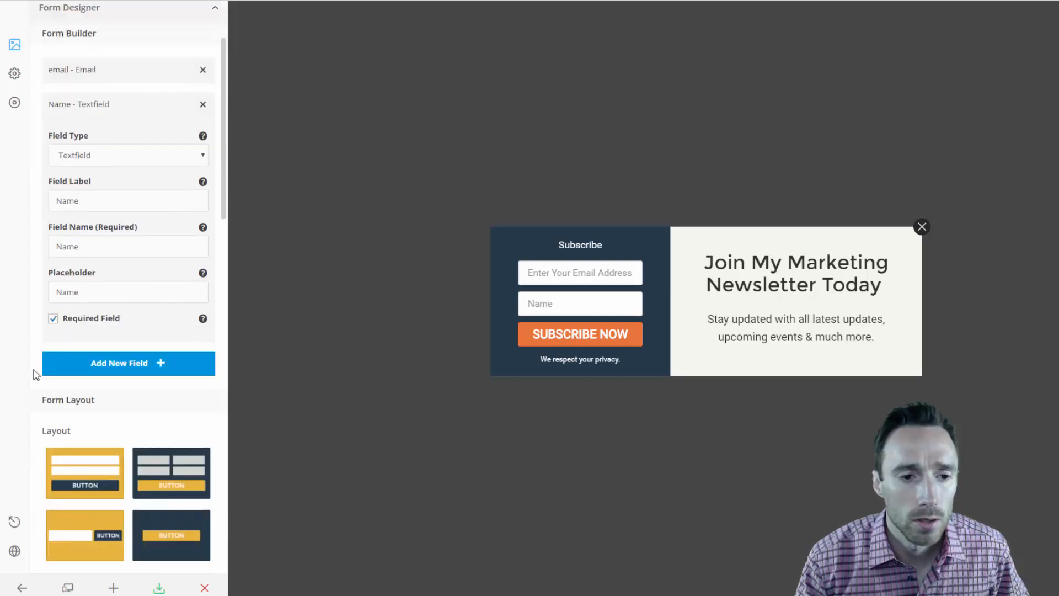
scroll(32, 374, "down", 12)
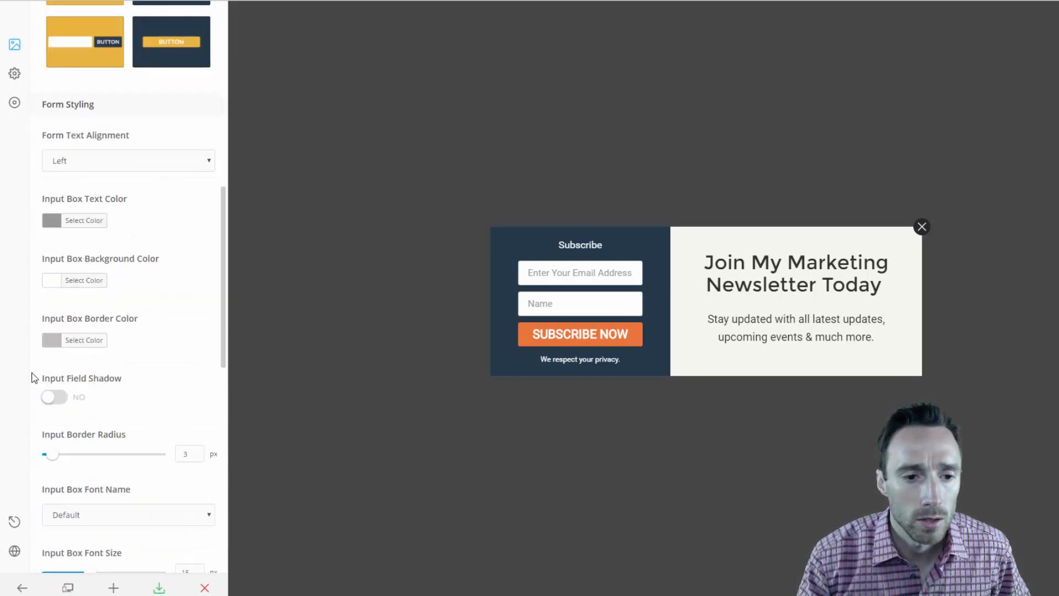
scroll(32, 377, "down", 4)
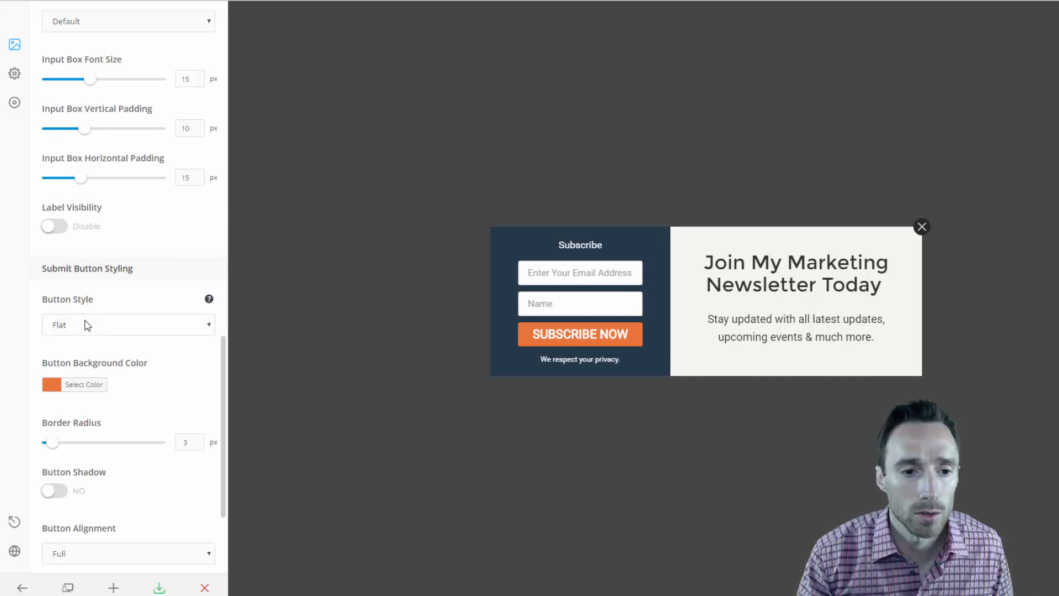
Step: Review the Submit Button Styling options, including the Button Alignment choices and button padding
scroll(136, 367, "down", 2)
scroll(141, 374, "down", 2)
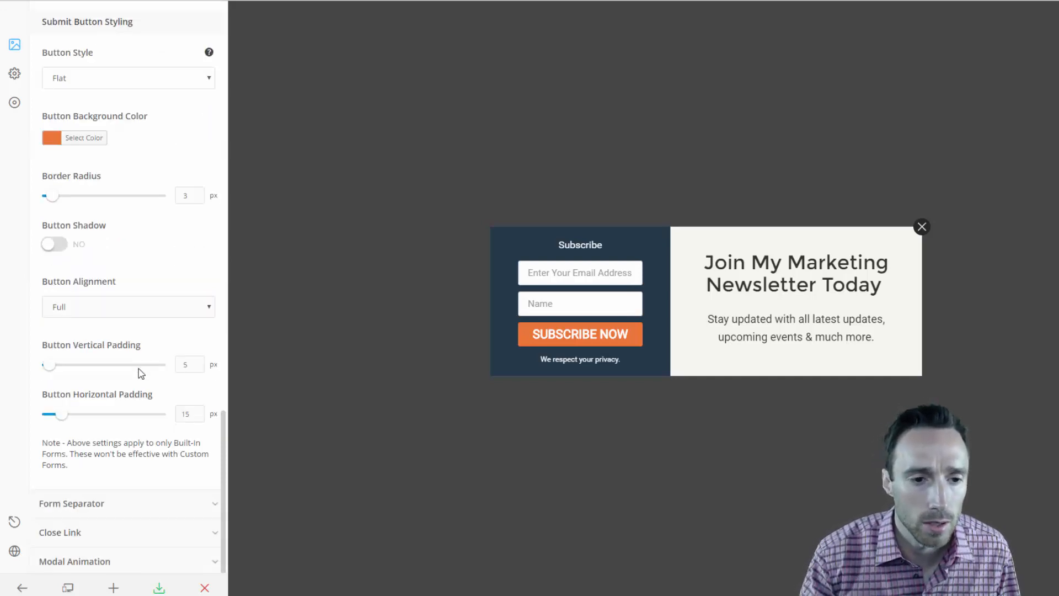
left_click(163, 307)
left_click(189, 260)
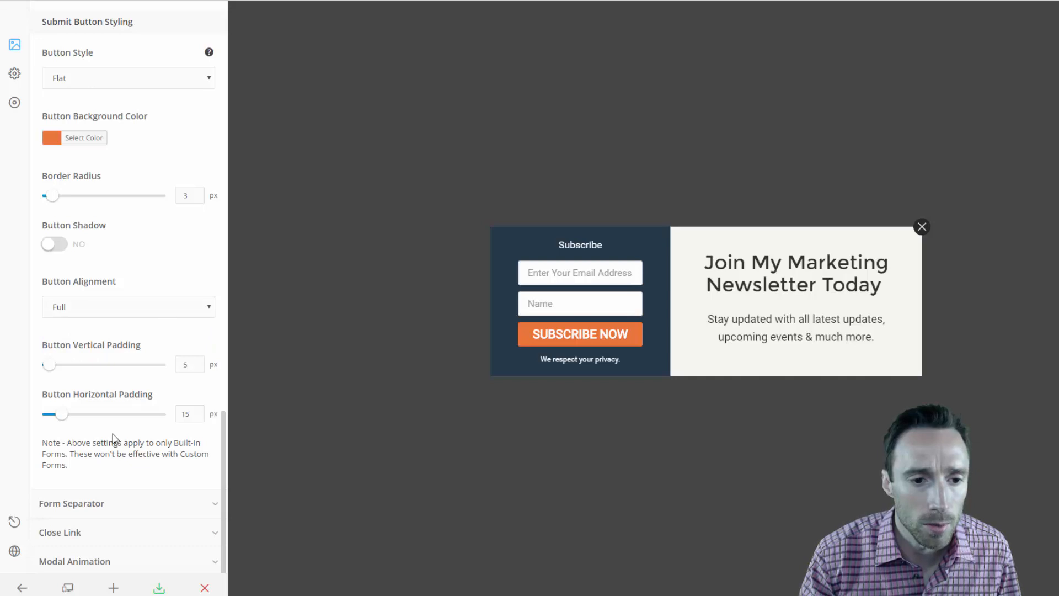
scroll(111, 441, "down", 1)
Step: Review the Form Separator setting and the Close Link options, including close image and autoclose
left_click(106, 470)
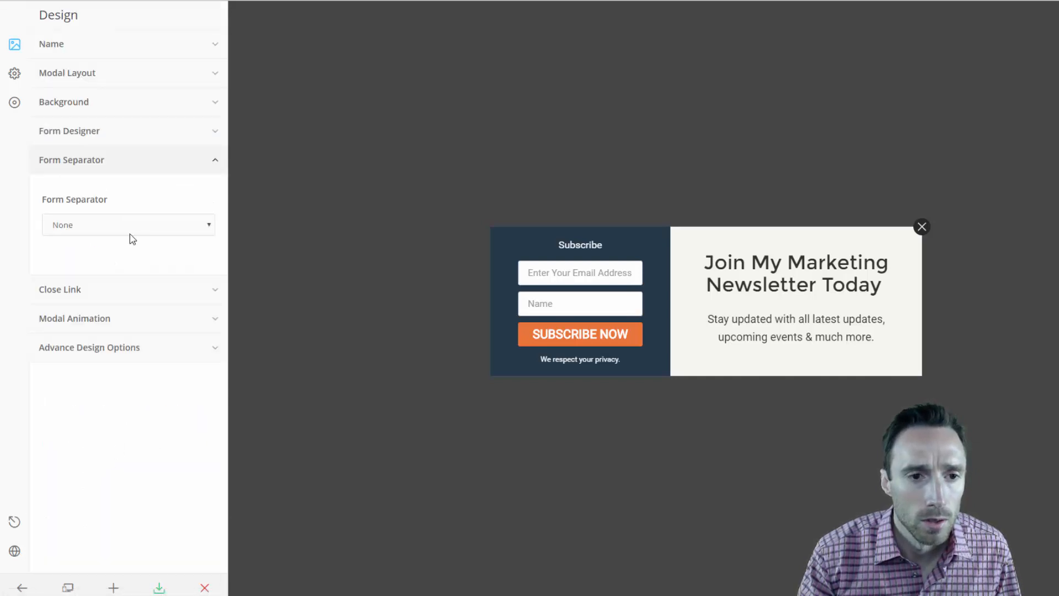
left_click(104, 288)
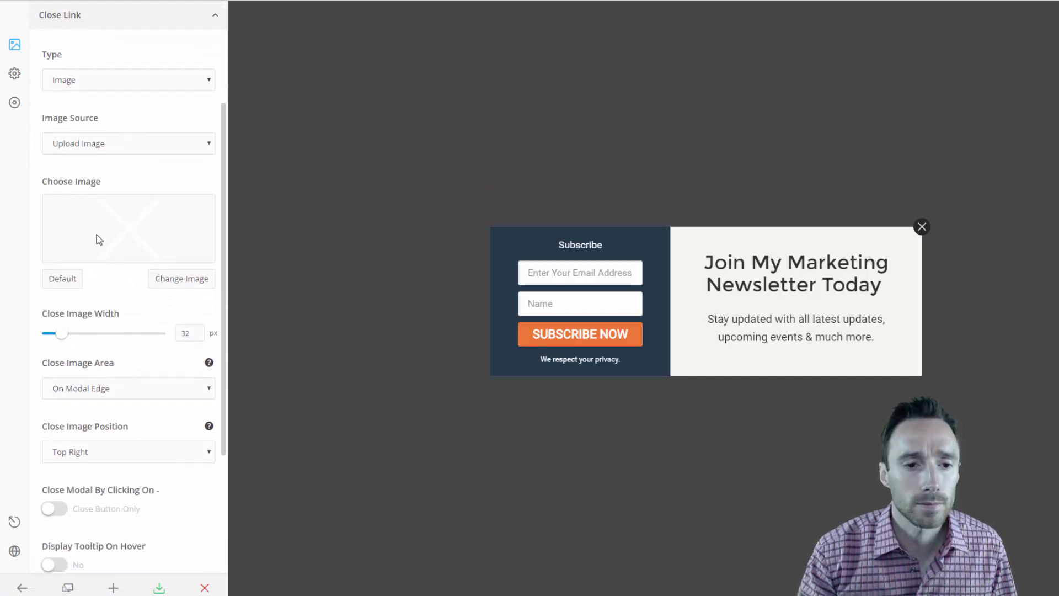
scroll(108, 281, "down", 4)
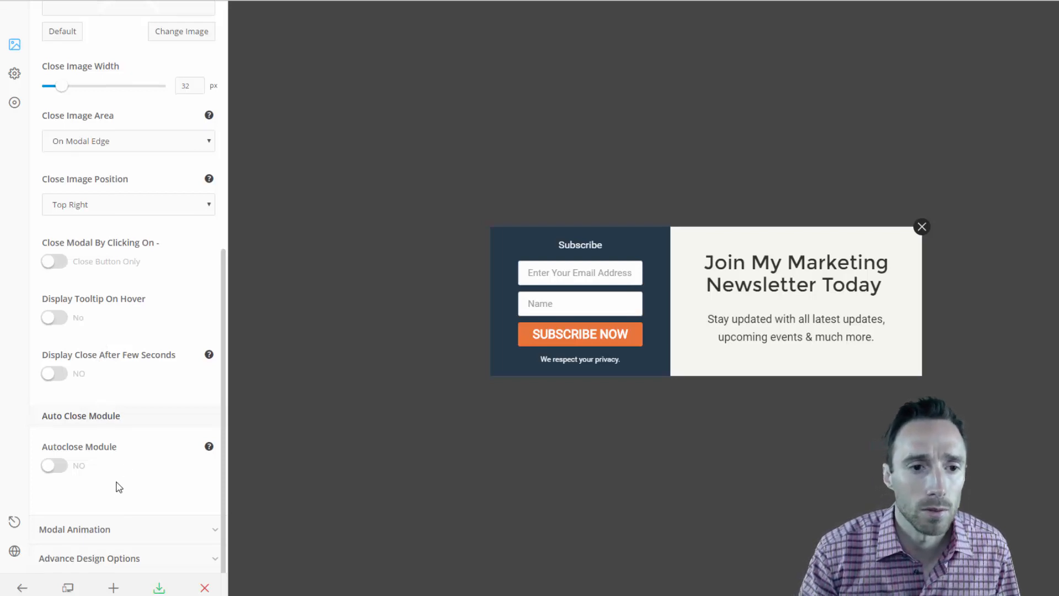
scroll(114, 503, "up", 6)
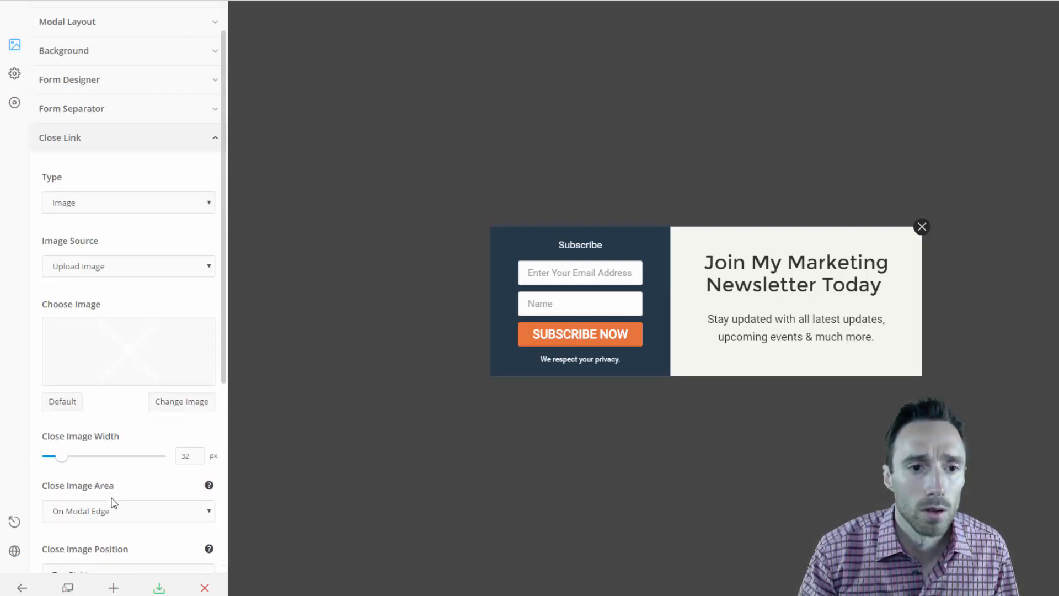
scroll(114, 503, "down", 6)
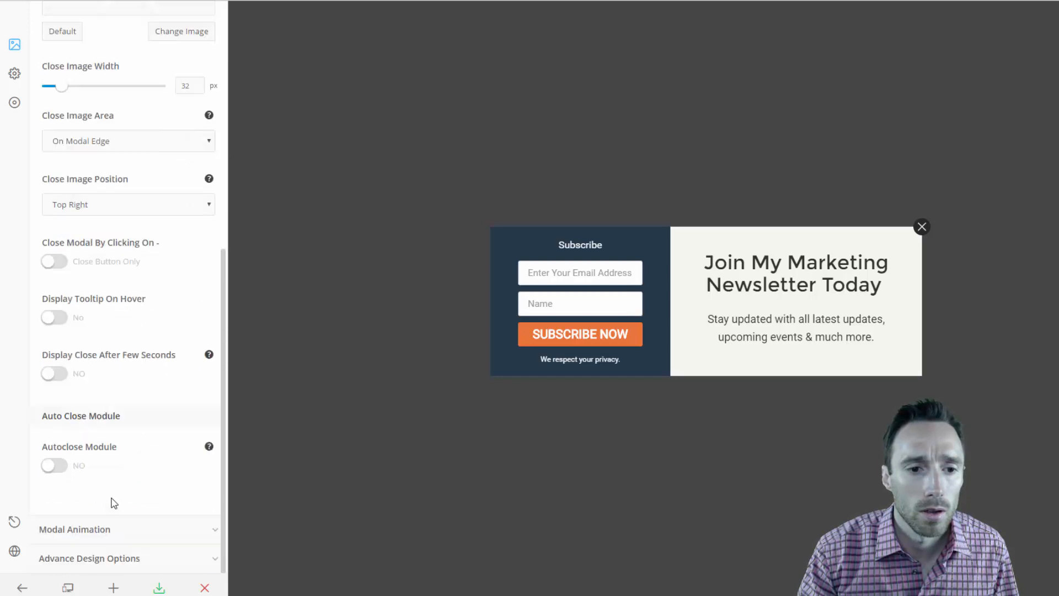
Step: Examine the Advance Design Options for modal width, border, box shadow, affiliate link and custom CSS
left_click(102, 558)
scroll(128, 298, "up", 3)
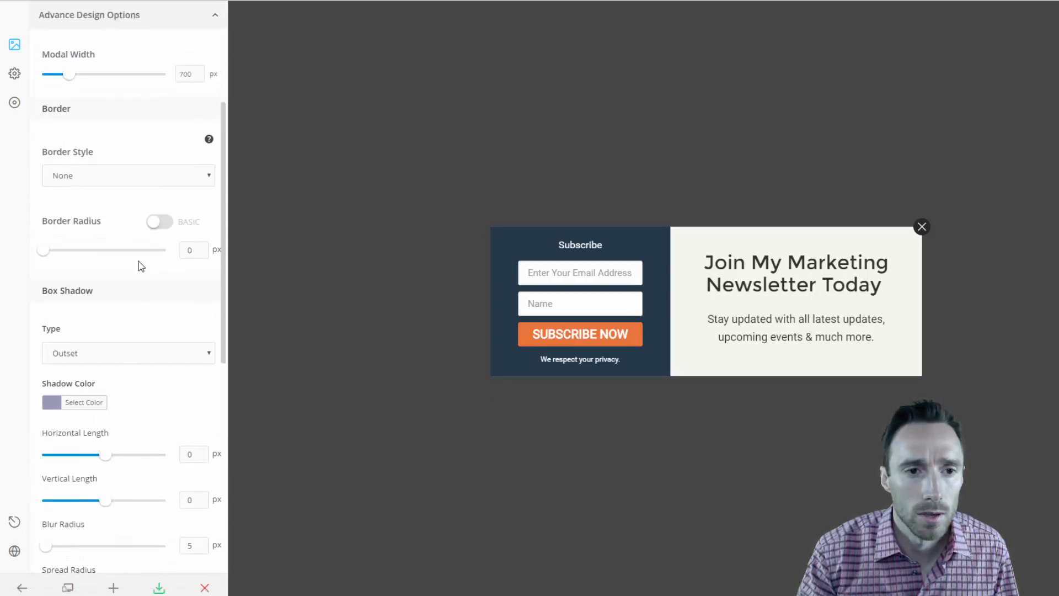
scroll(114, 299, "down", 9)
left_click(114, 320)
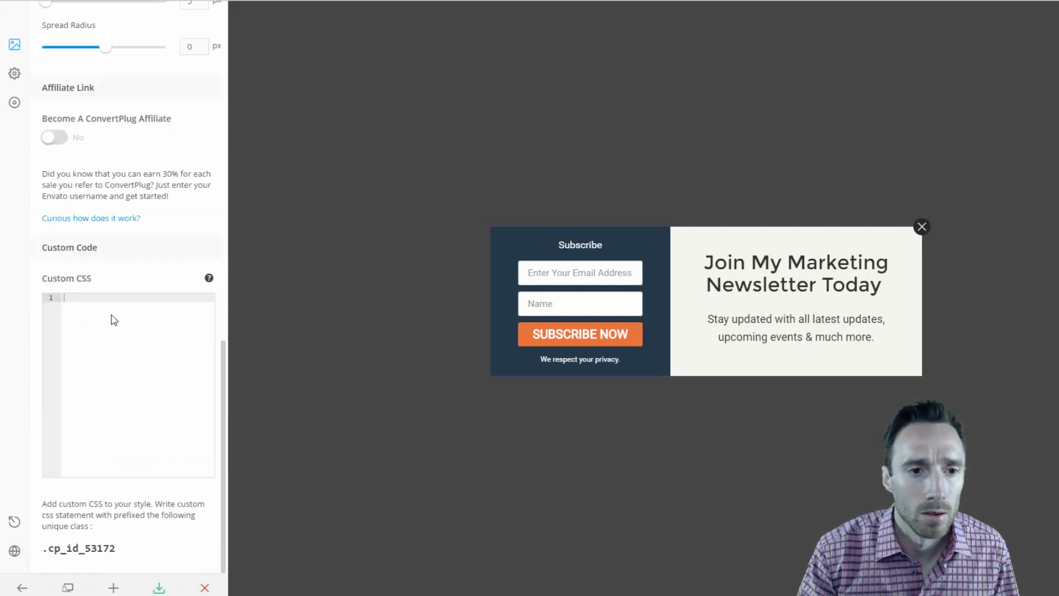
scroll(114, 315, "up", 10)
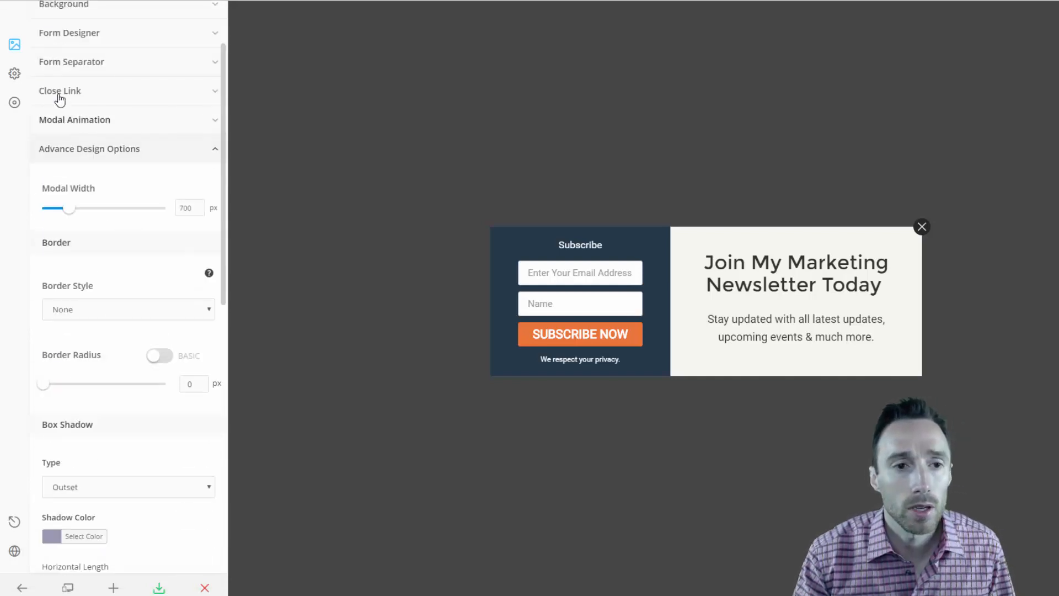
Step: Select the Subscribe Now button in the preview and review its style, color, shadow and alignment settings
left_click(15, 75)
left_click(14, 44)
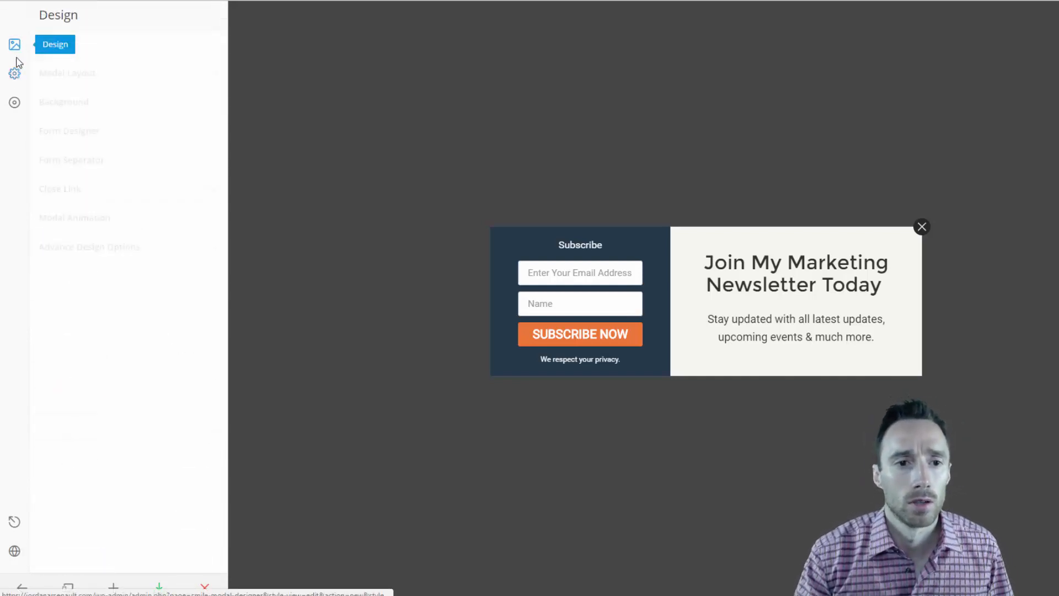
left_click_drag(609, 335, 593, 347)
left_click(593, 352)
left_click(597, 340)
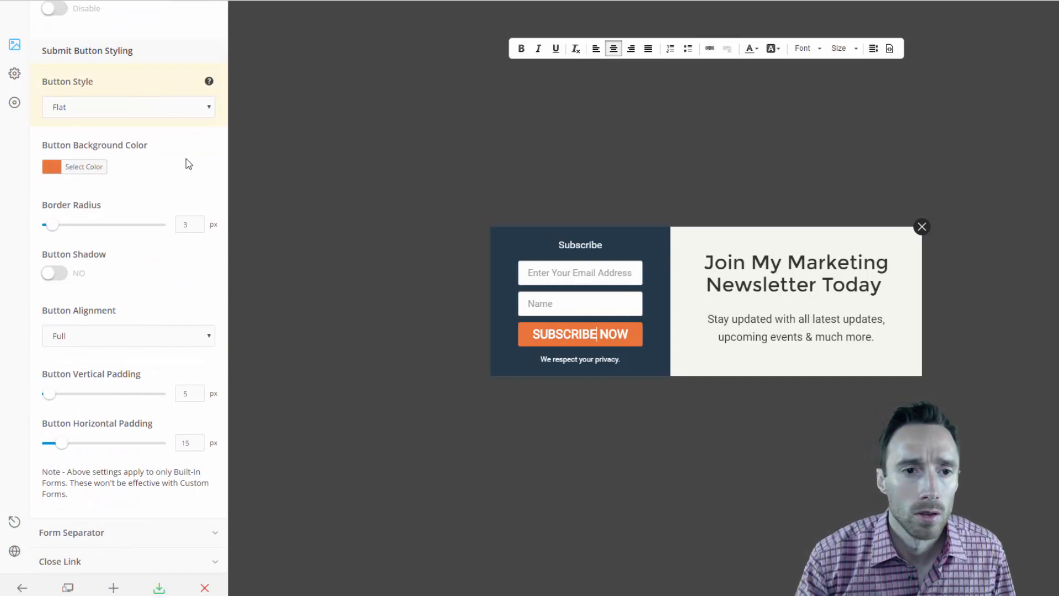
left_click(166, 102)
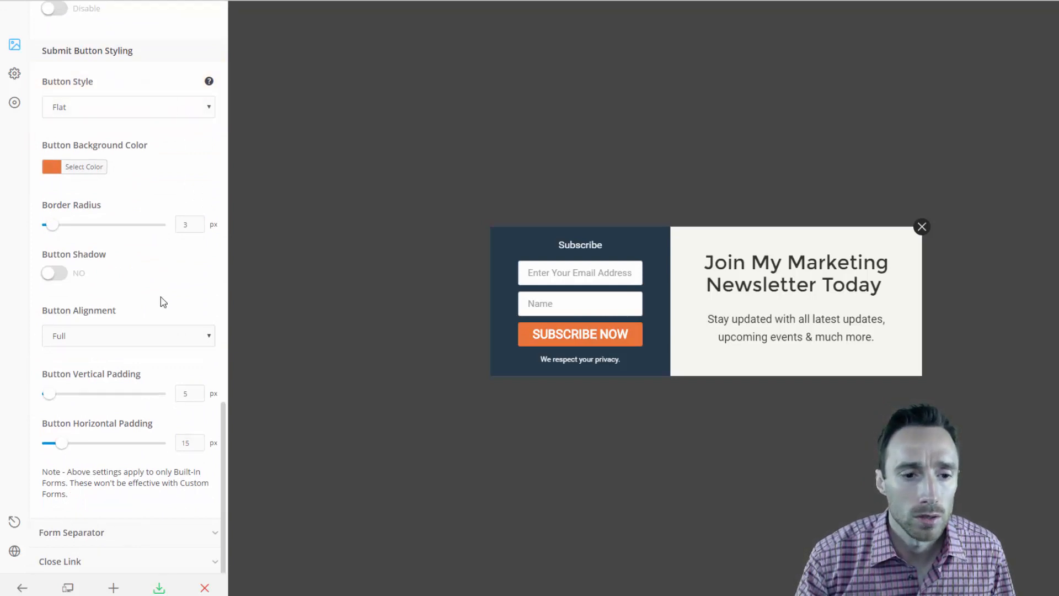
scroll(163, 302, "down", 1)
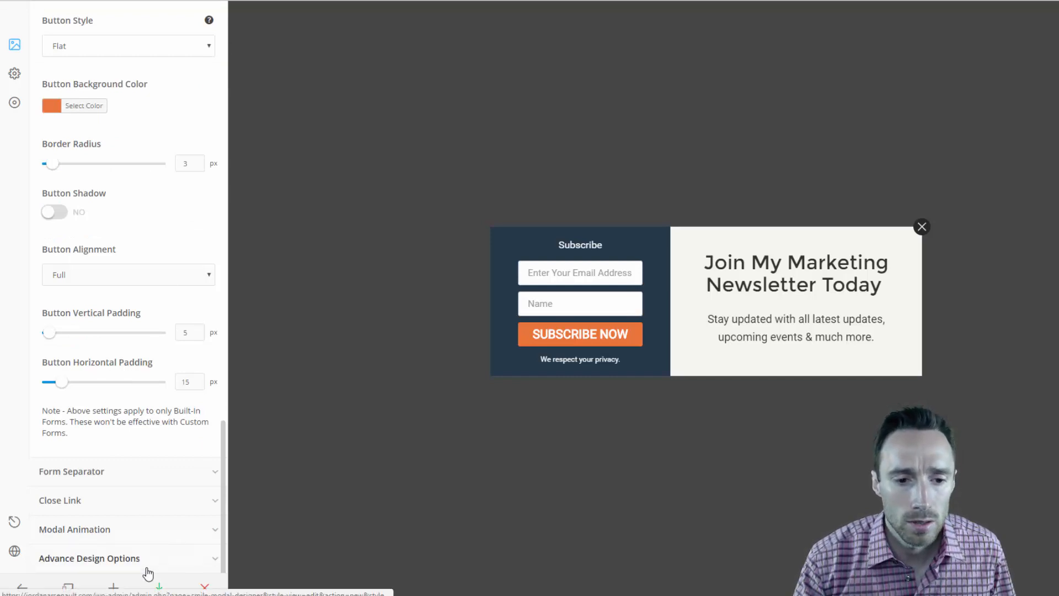
Step: Save the modal and review the Submission settings for the lead campaign, success message and failed submission message
left_click(158, 587)
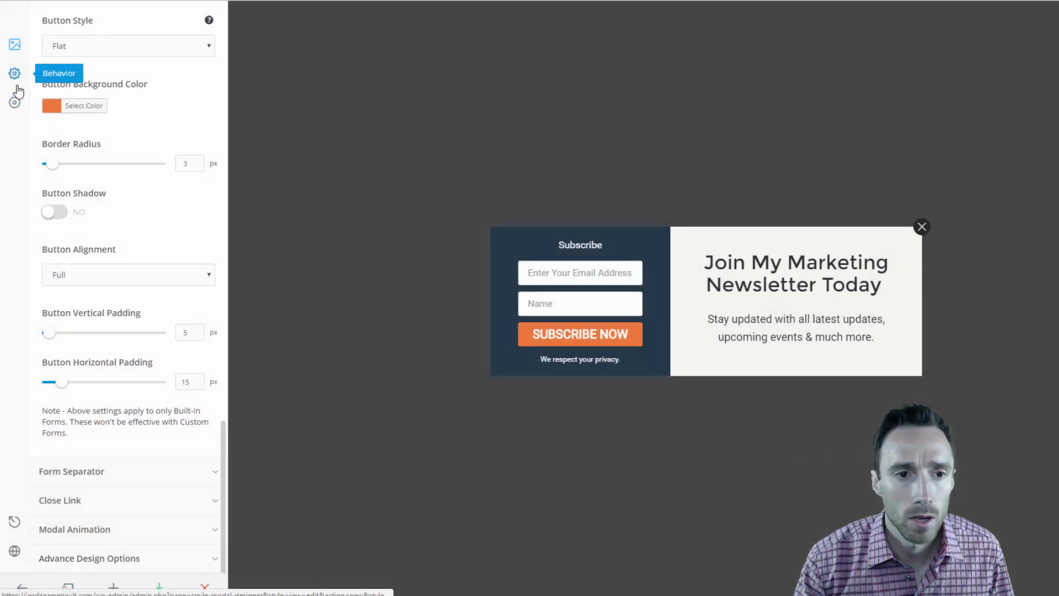
left_click(13, 105)
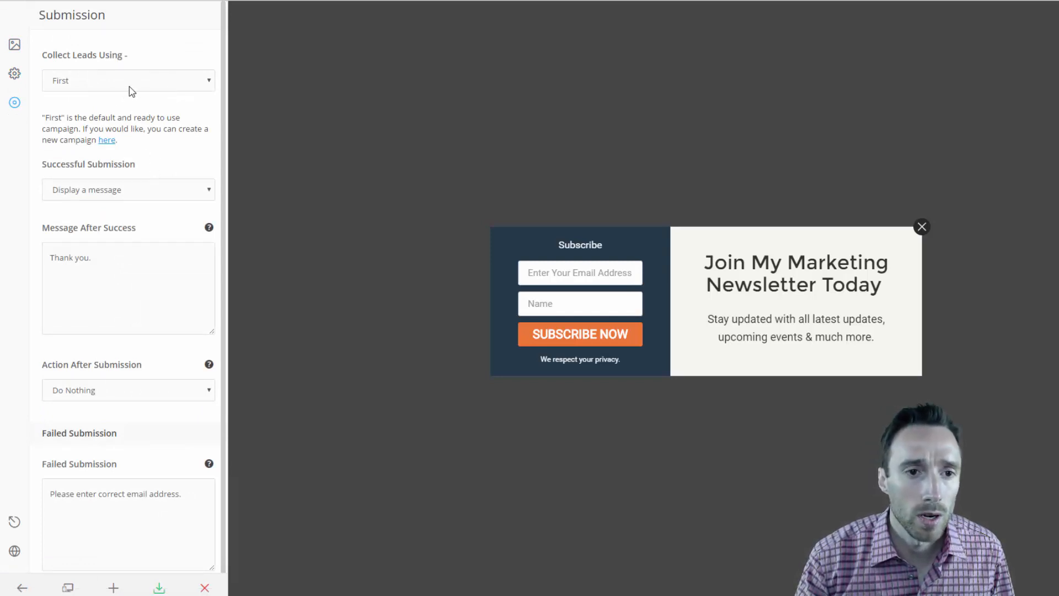
scroll(121, 298, "down", 1)
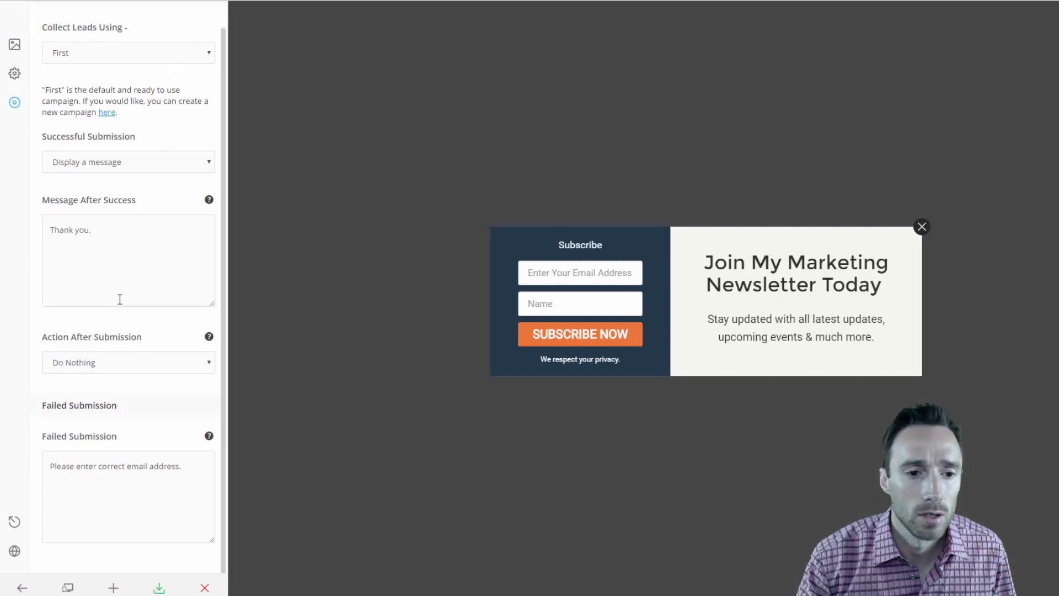
scroll(118, 298, "up", 1)
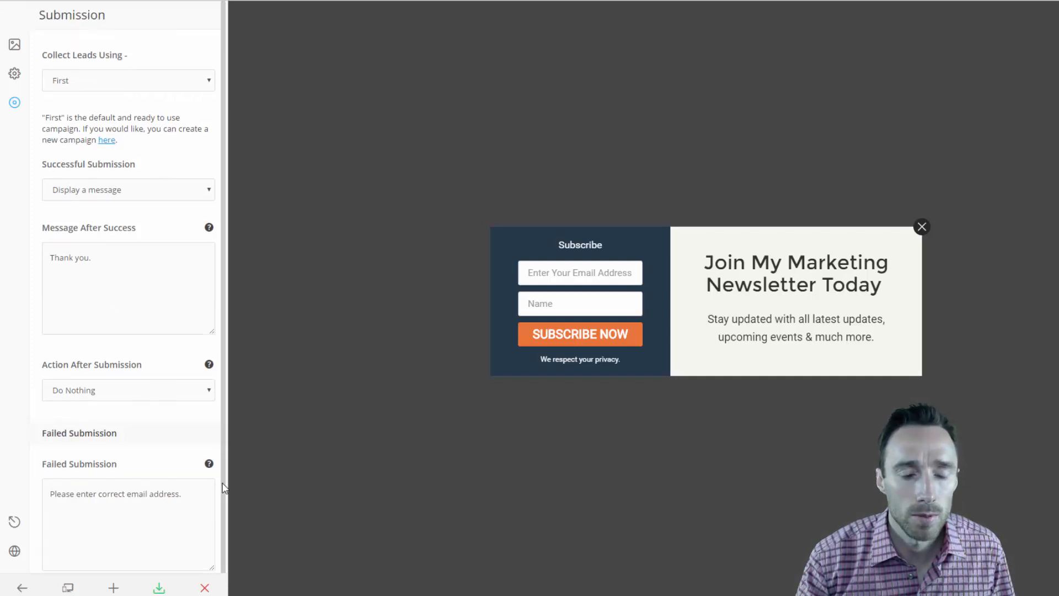
Step: Close the modal designer with the modal kept paused, and open ConvertPlug's Connects page
left_click(204, 587)
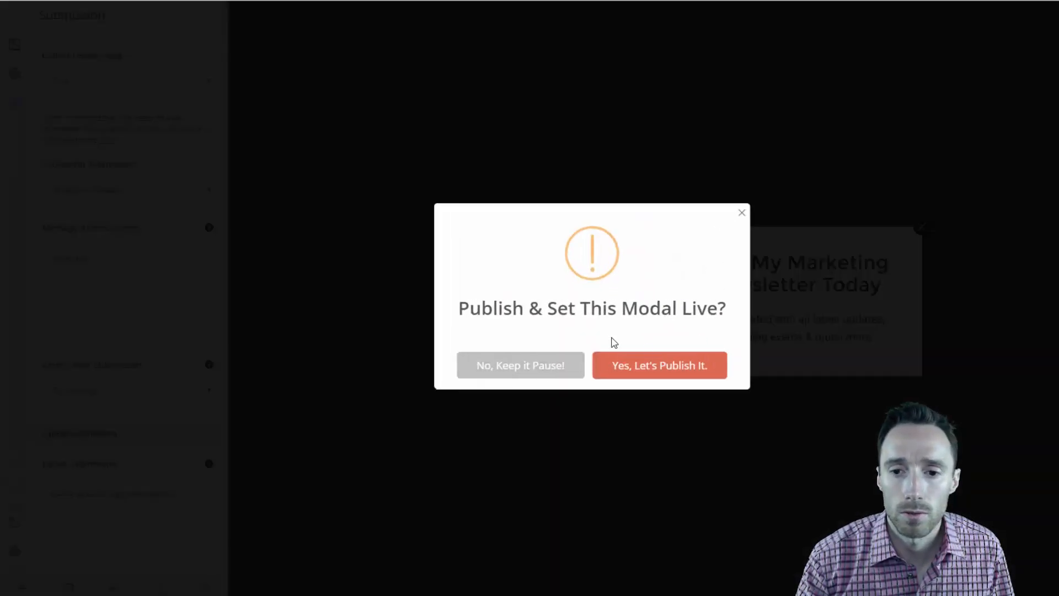
left_click(544, 366)
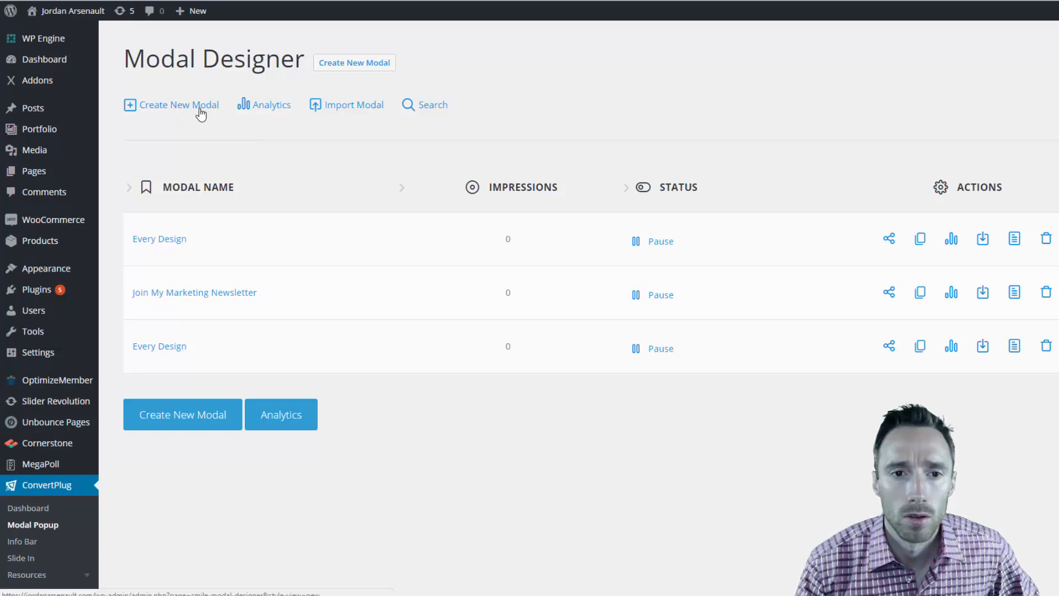
scroll(231, 392, "down", 2)
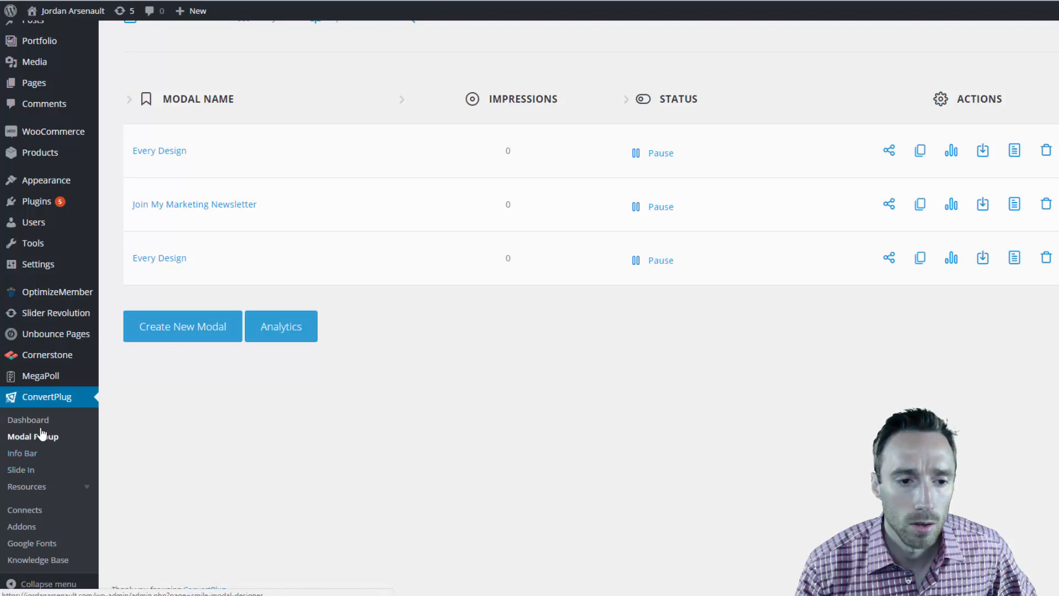
left_click(57, 511)
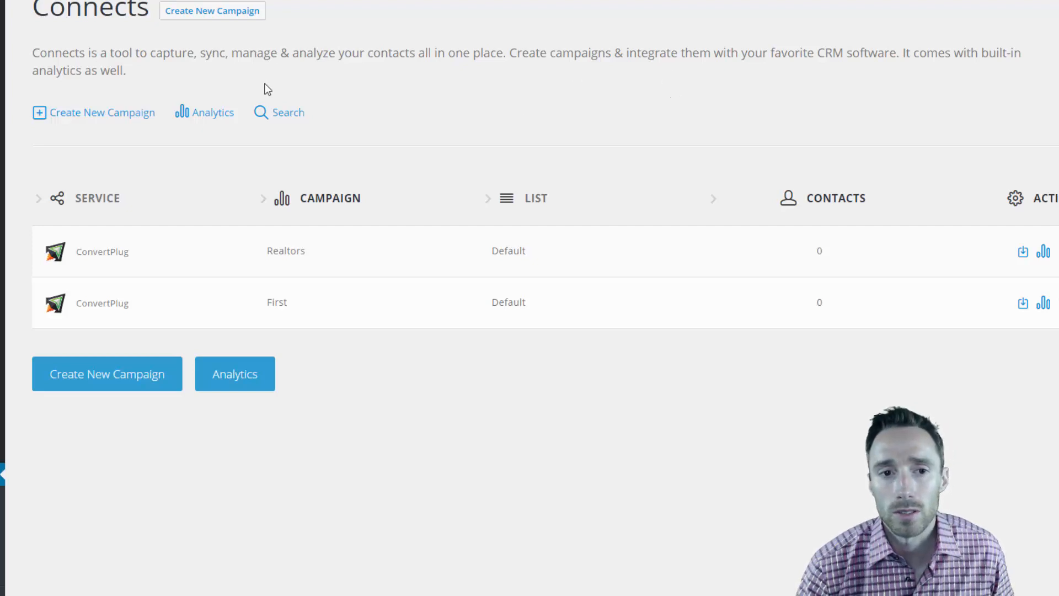
Step: Create a new Connects campaign named "Second"
left_click(138, 118)
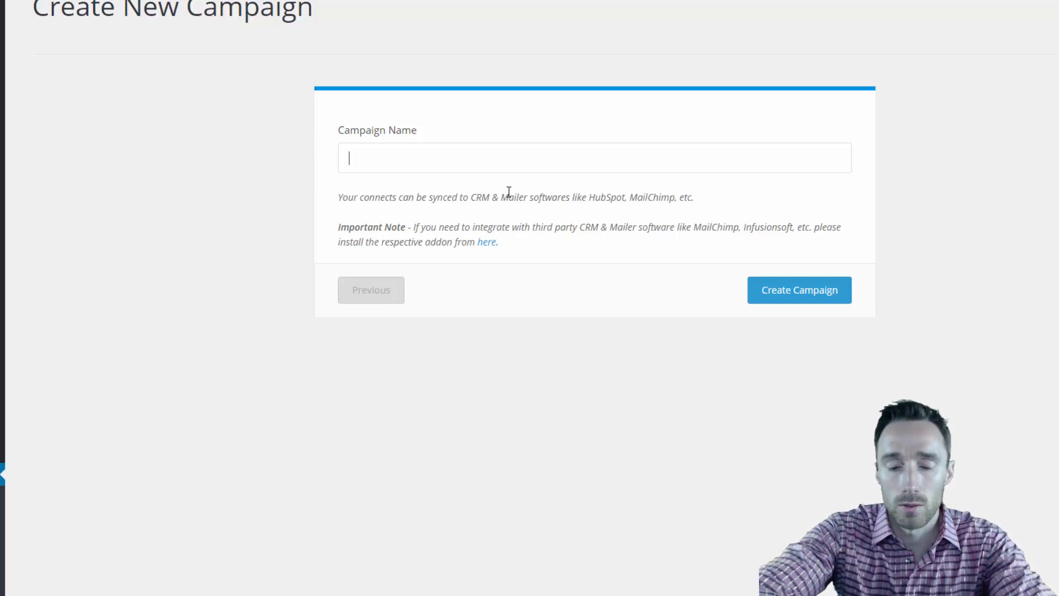
type("SEcond")
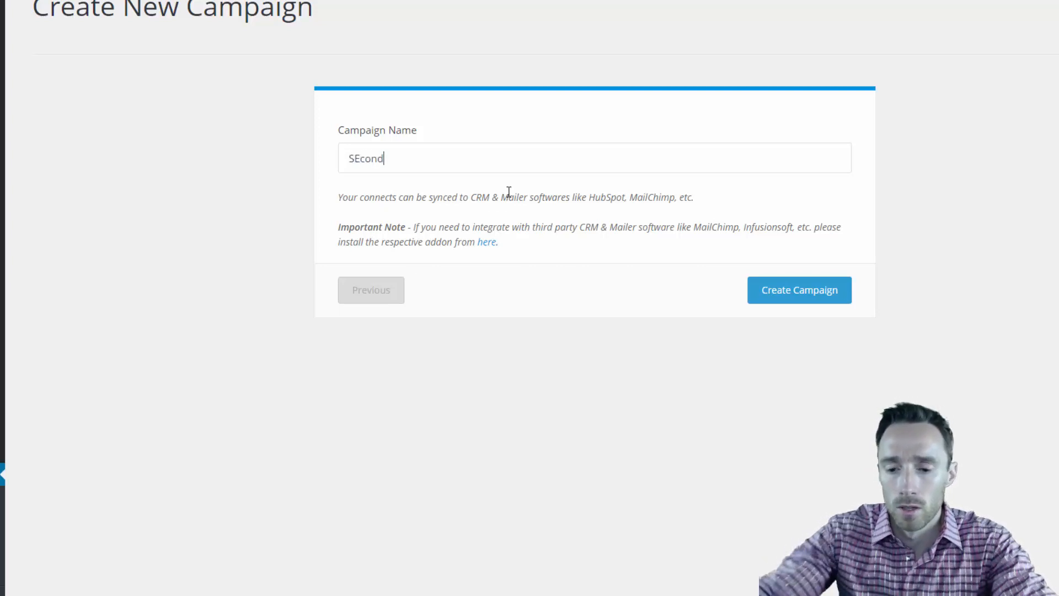
key("BackSpace")
key("BackSpace")
key("BackSpace")
key("BackSpace")
key("BackSpace")
type("ec")
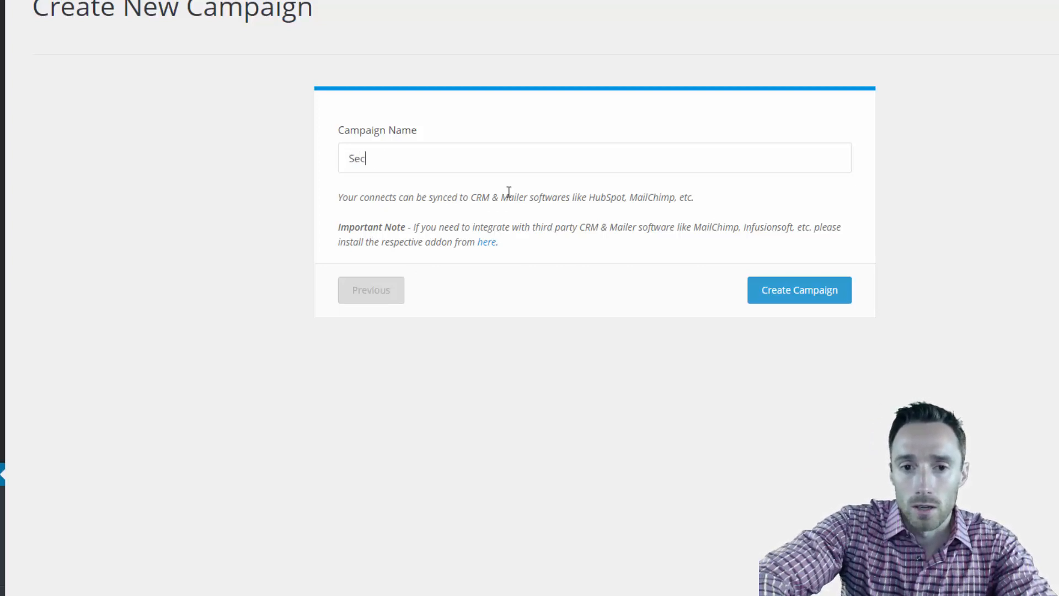
type("ond")
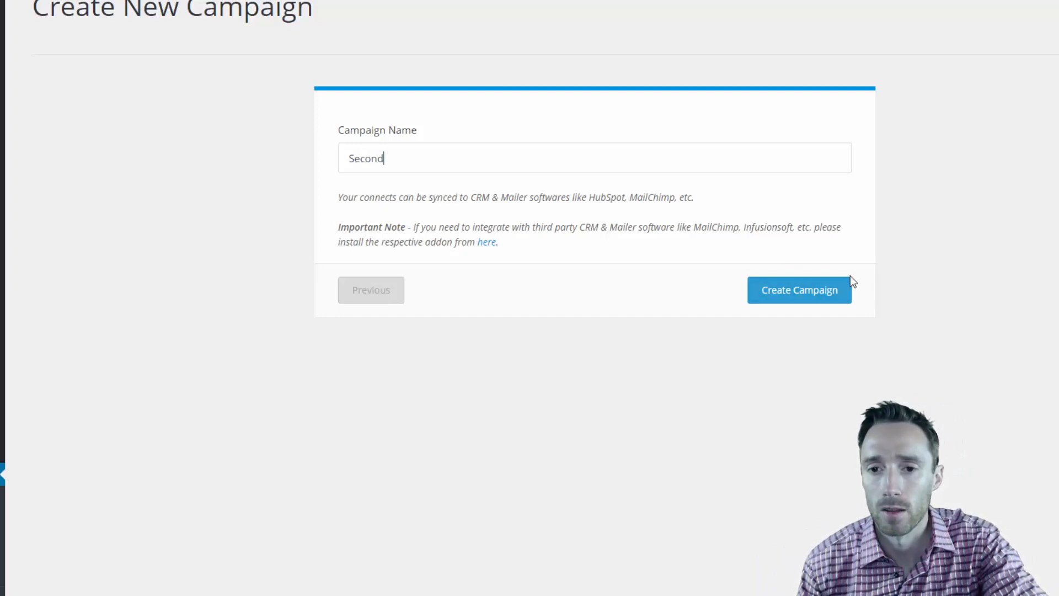
left_click(845, 289)
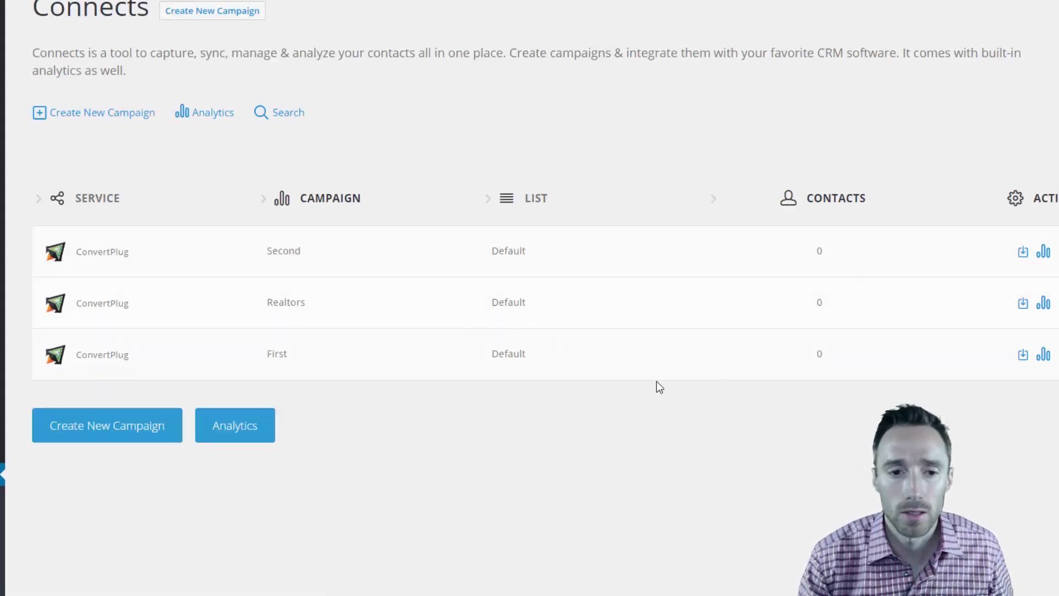
scroll(660, 387, "down", 3)
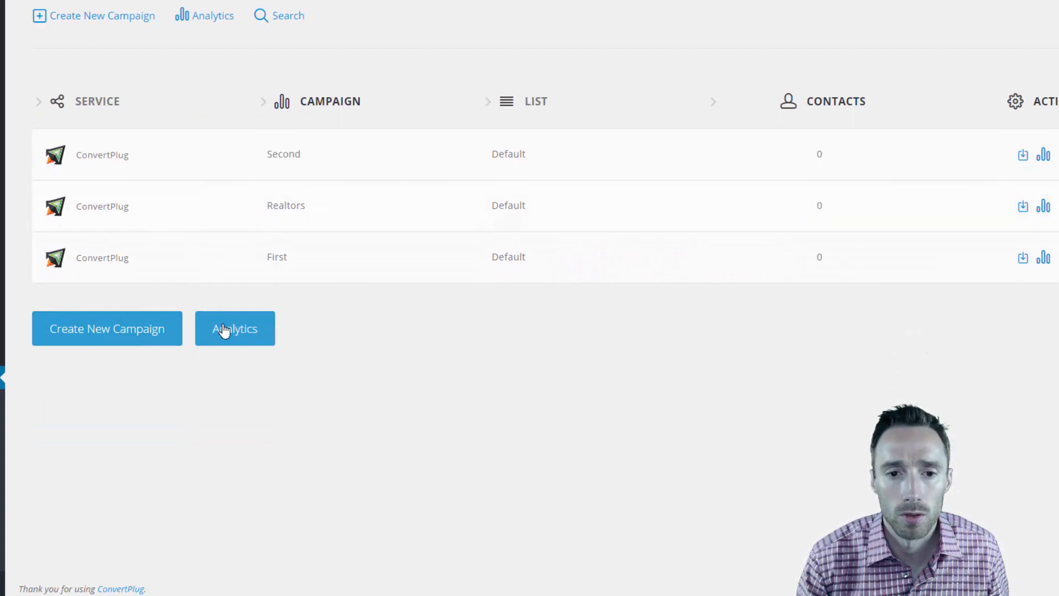
Step: View the analytics for all Connects campaigns, and try to export the Realtors campaign's contact list
left_click(226, 330)
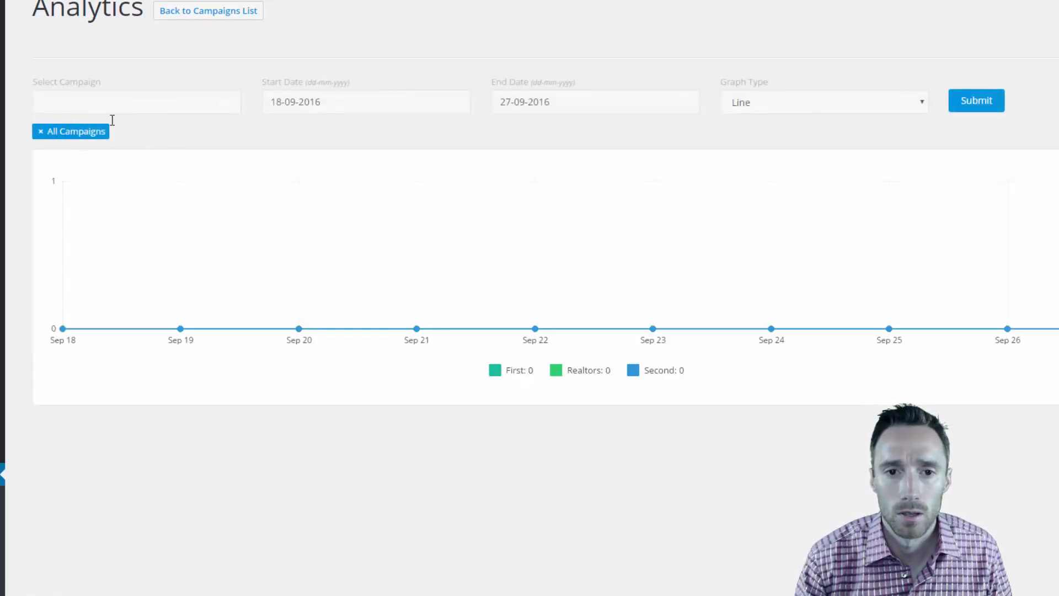
left_click(130, 110)
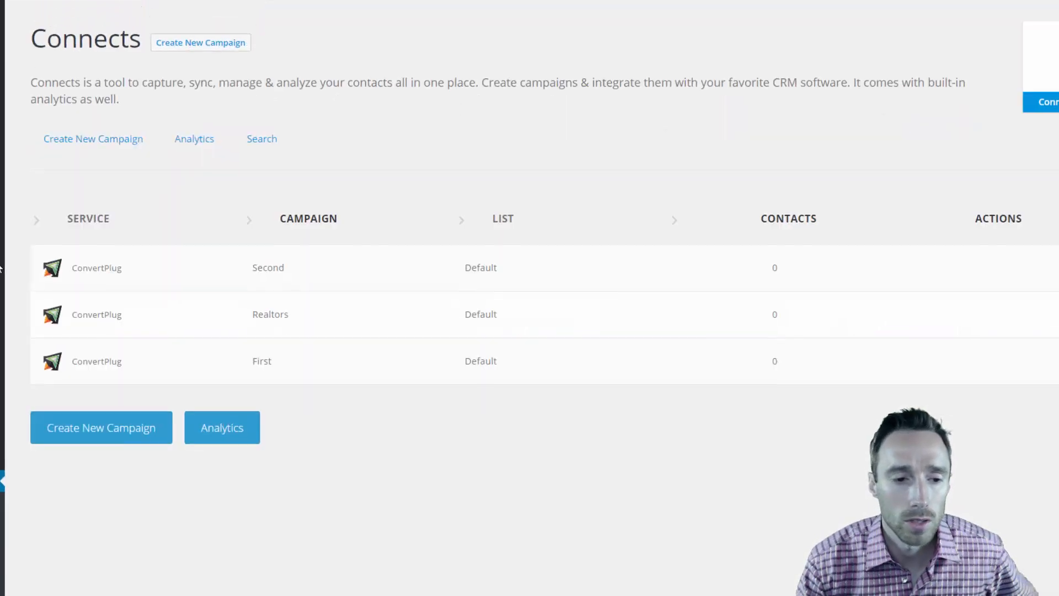
scroll(85, 359, "down", 2)
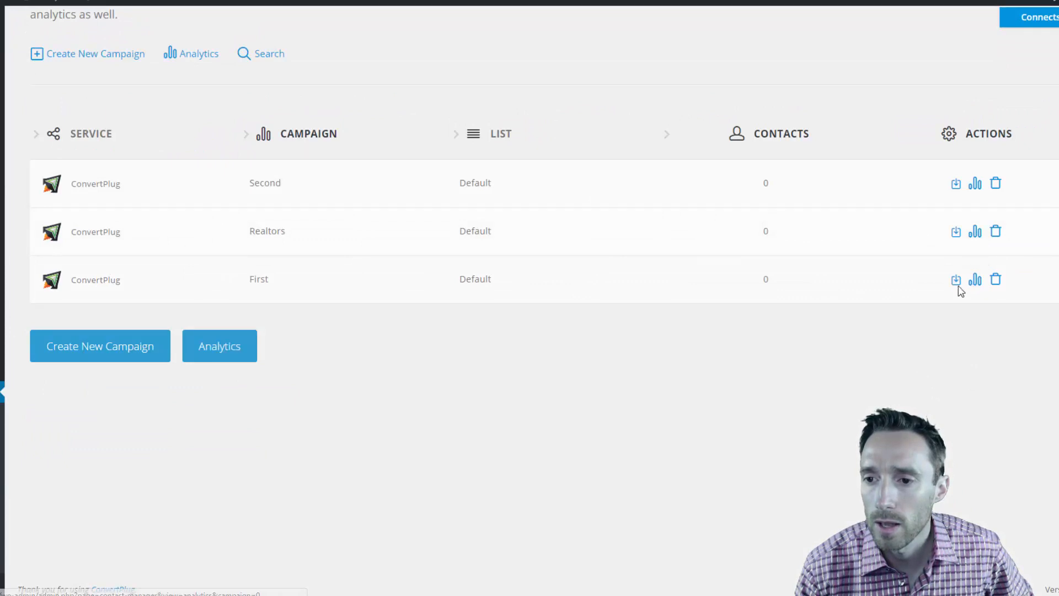
left_click(957, 233)
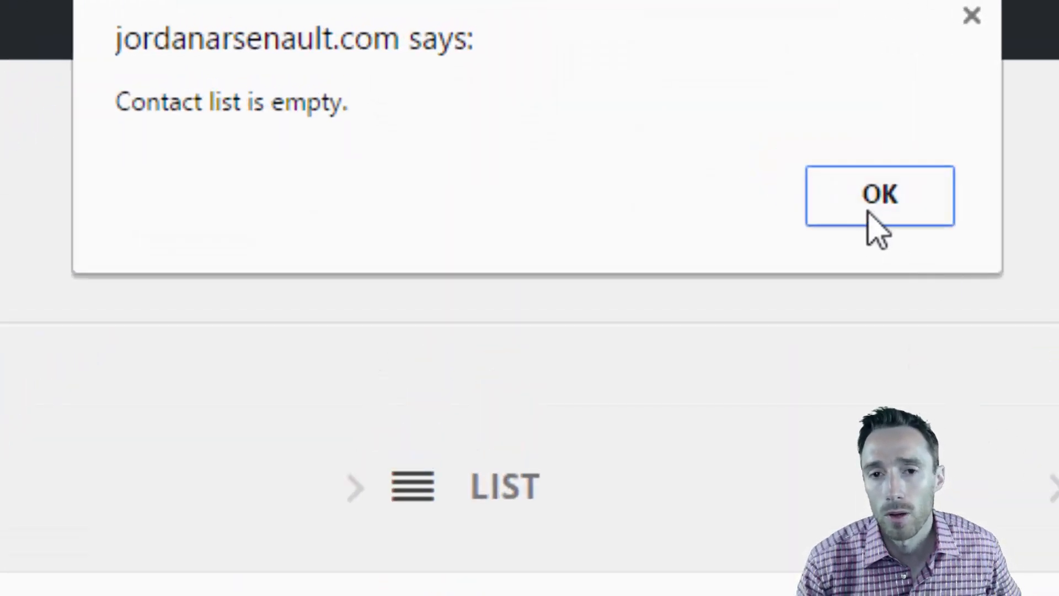
left_click(868, 221)
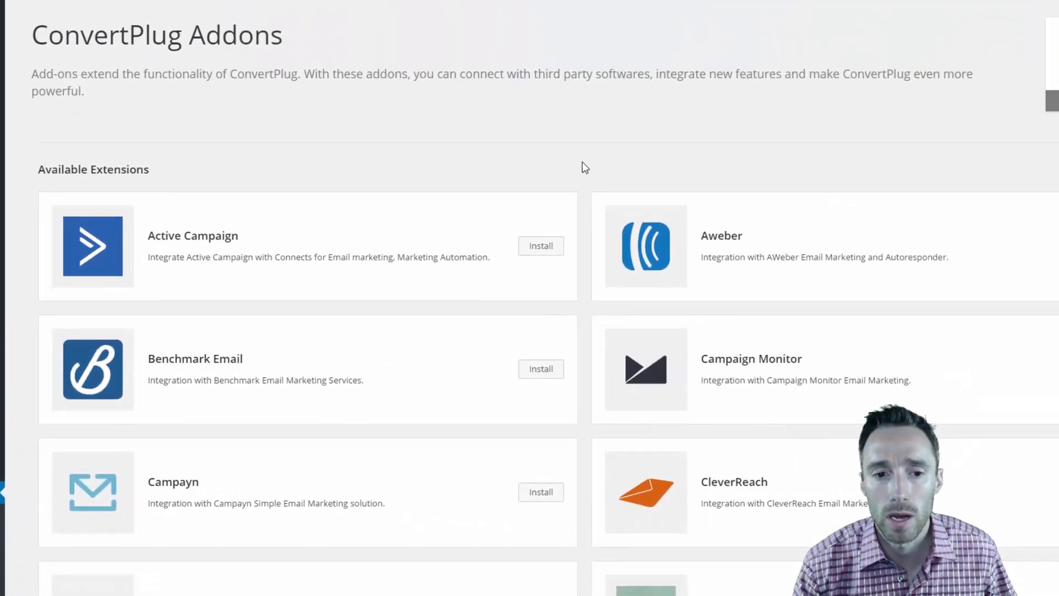
Step: Browse ConvertPlug's available add-ons for email marketing integrations, and go back to the plugin's welcome page
scroll(583, 162, "down", 4)
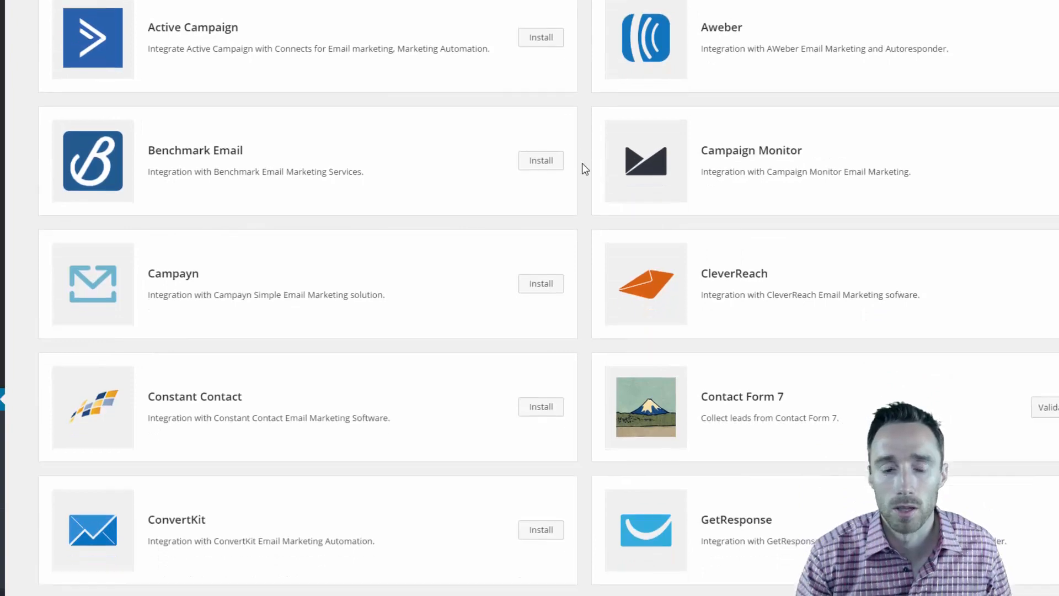
scroll(586, 169, "down", 7)
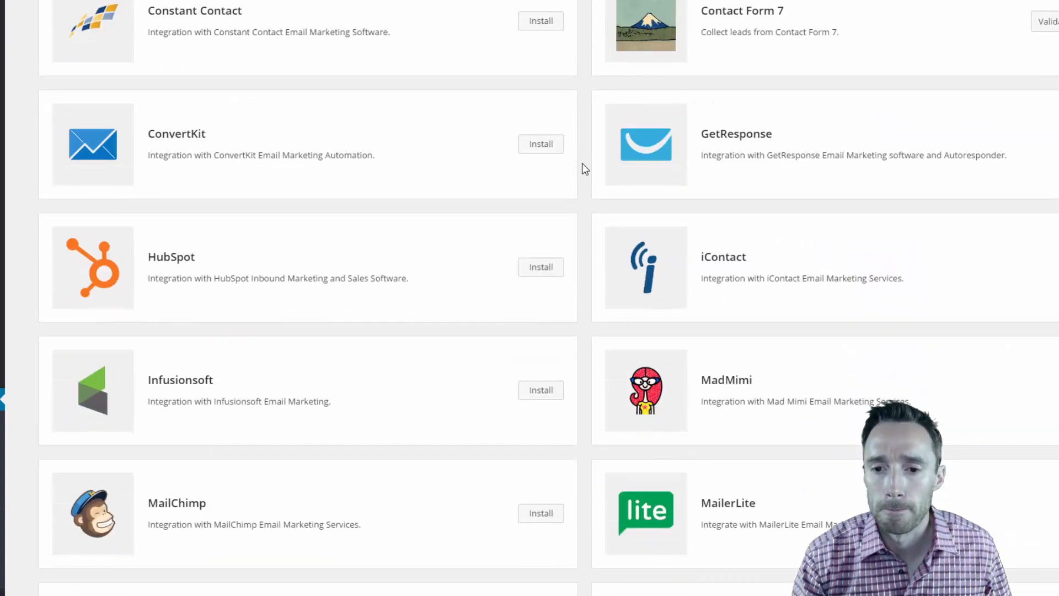
scroll(585, 169, "down", 4)
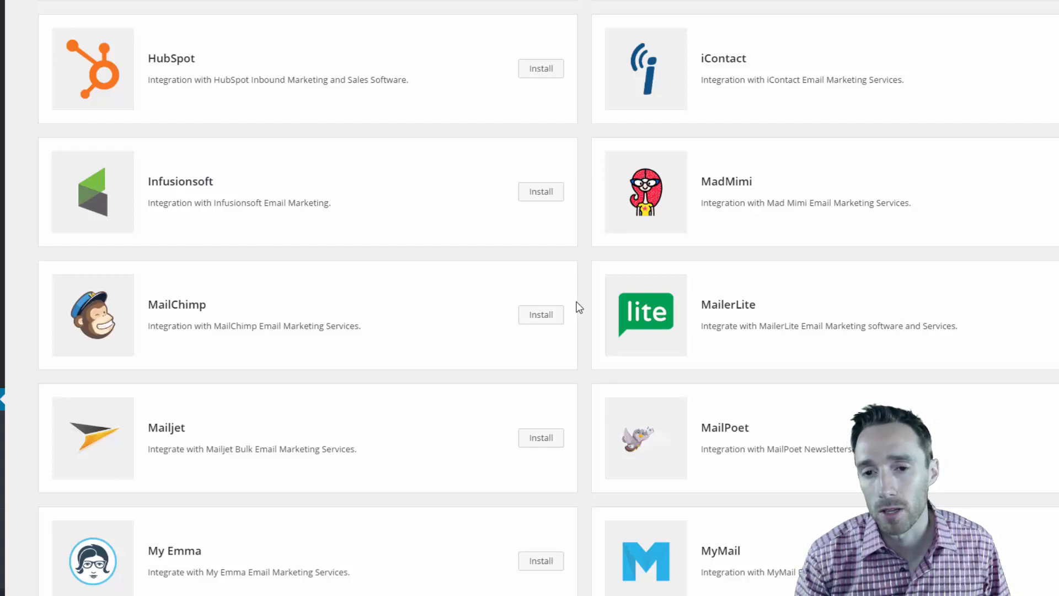
scroll(585, 297, "up", 15)
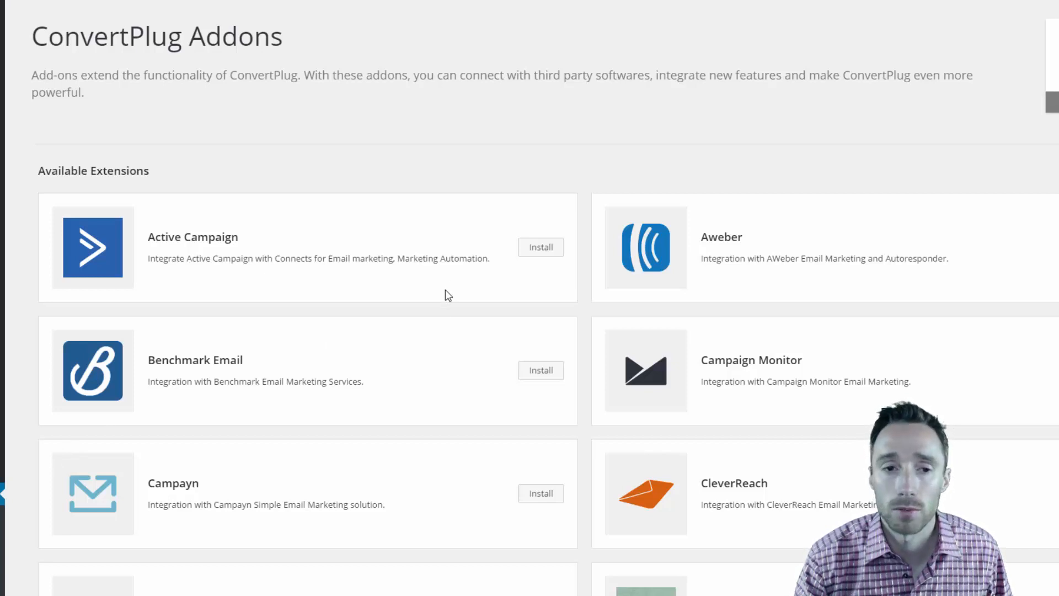
key("alt+Left")
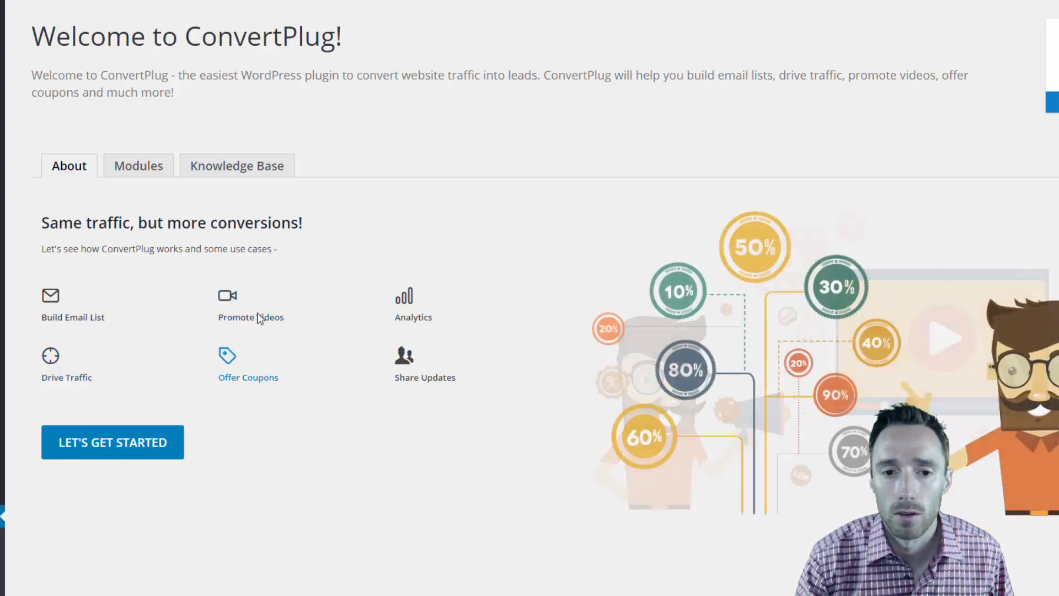
Step: Open the modal template library from the welcome page and filter the templates to Videos
left_click(113, 442)
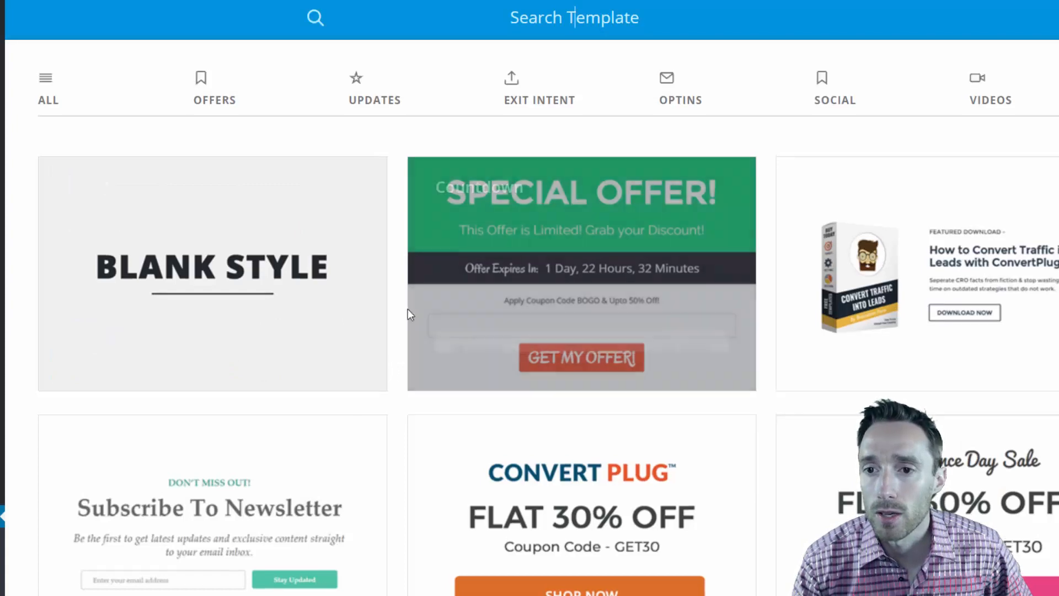
left_click(834, 98)
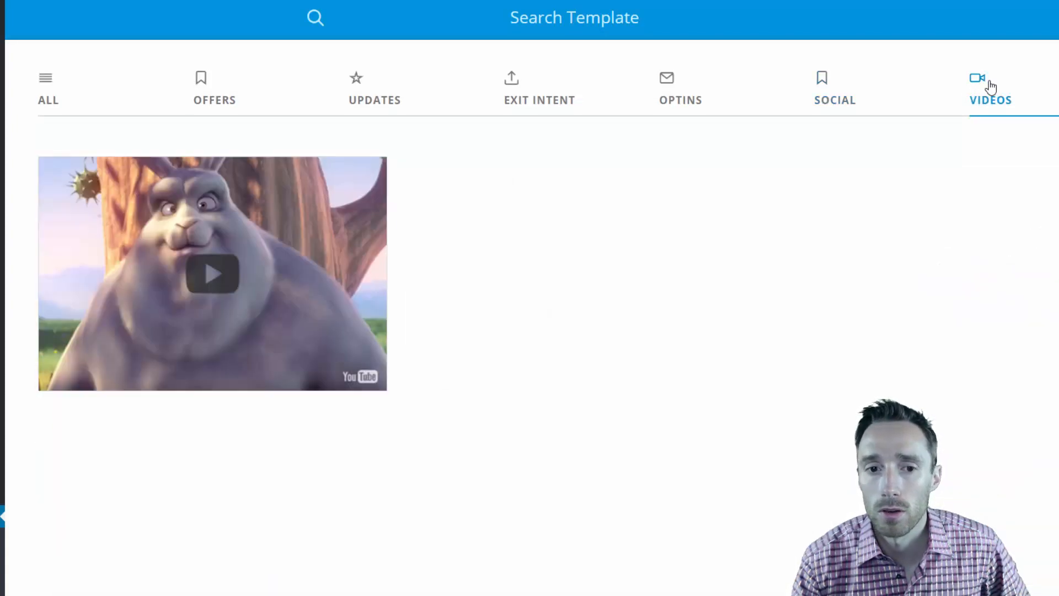
left_click(991, 87)
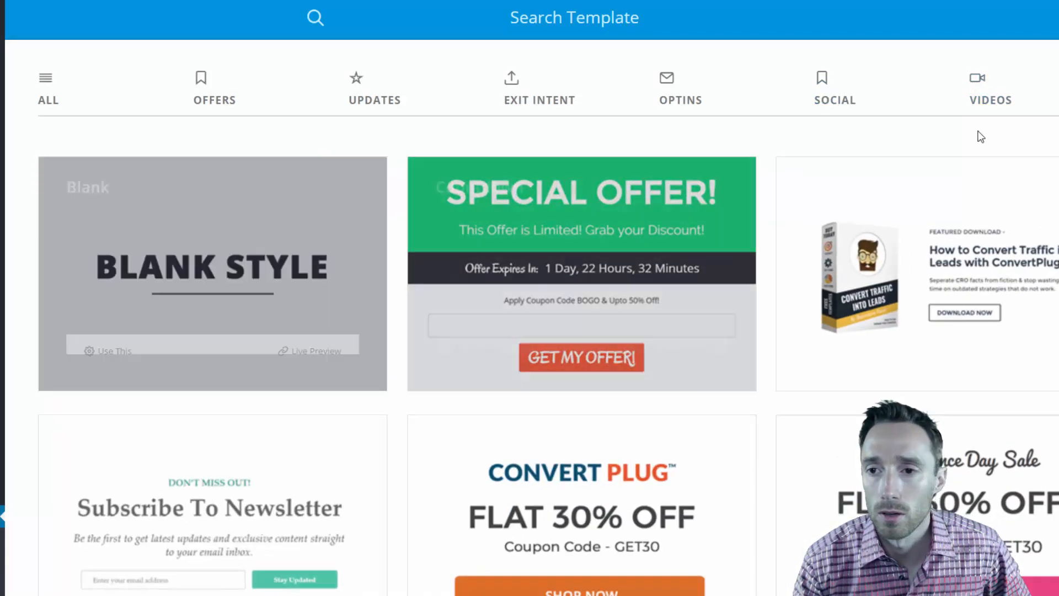
left_click(1008, 93)
Step: Run a live preview of the YouTube video template and close it
mouse_move(184, 315)
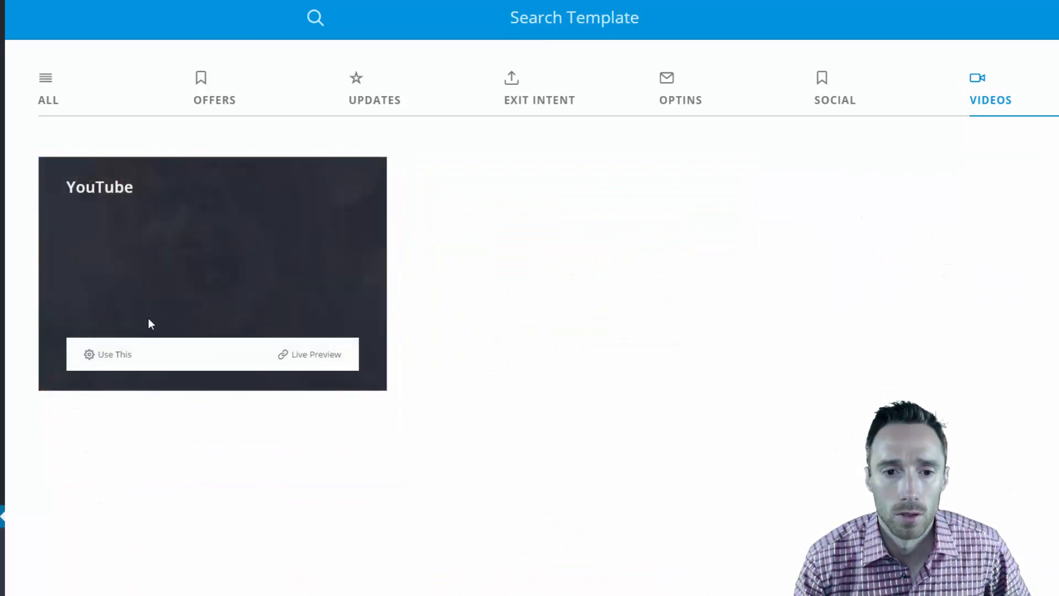
left_click(329, 363)
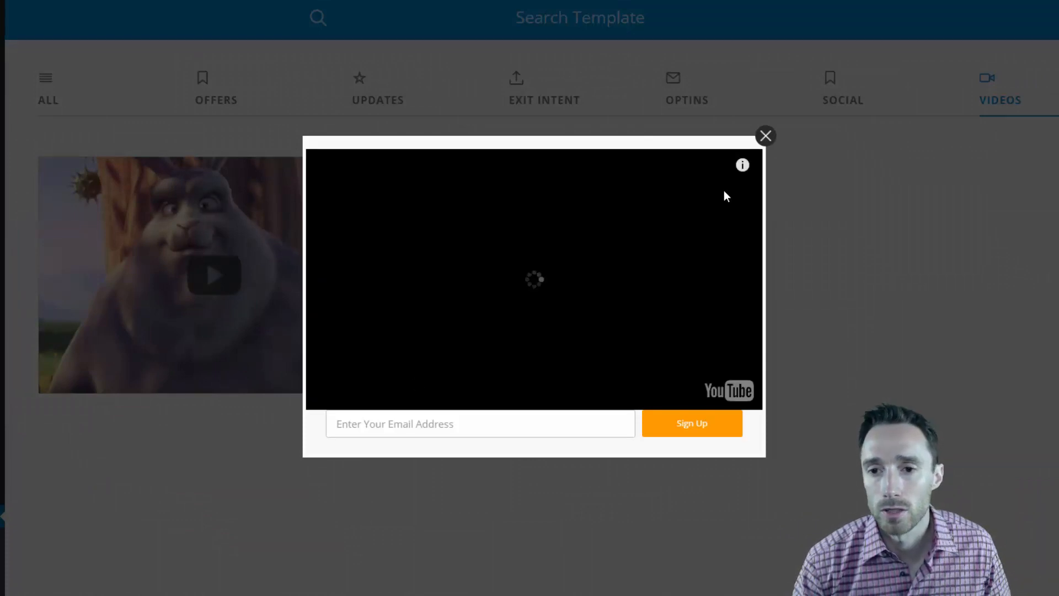
left_click(766, 135)
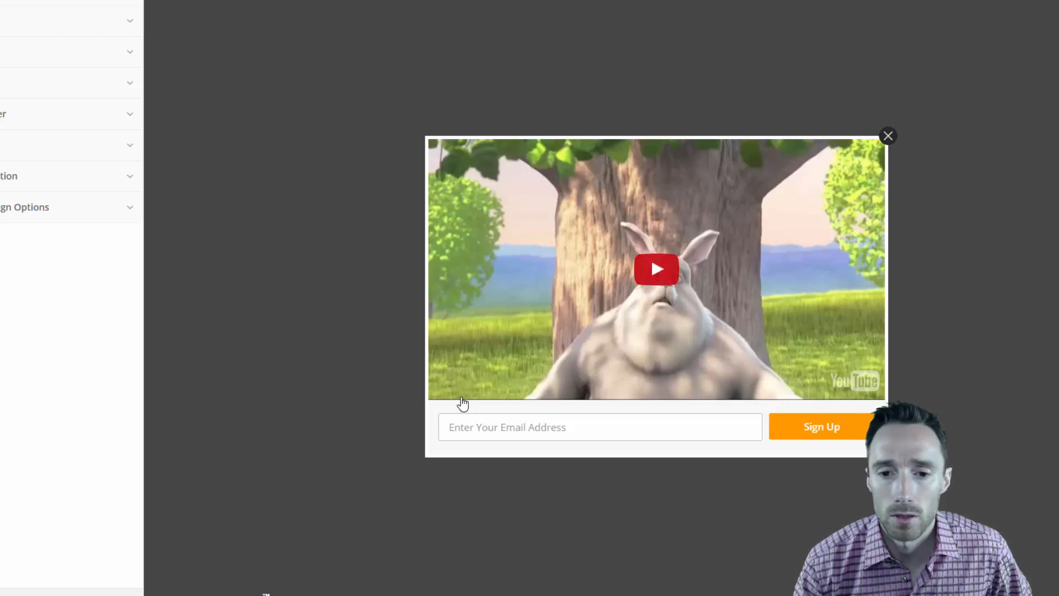
Step: Review the YouTube modal's Name and Video design settings, including the video ID format and the start time
left_click(76, 33)
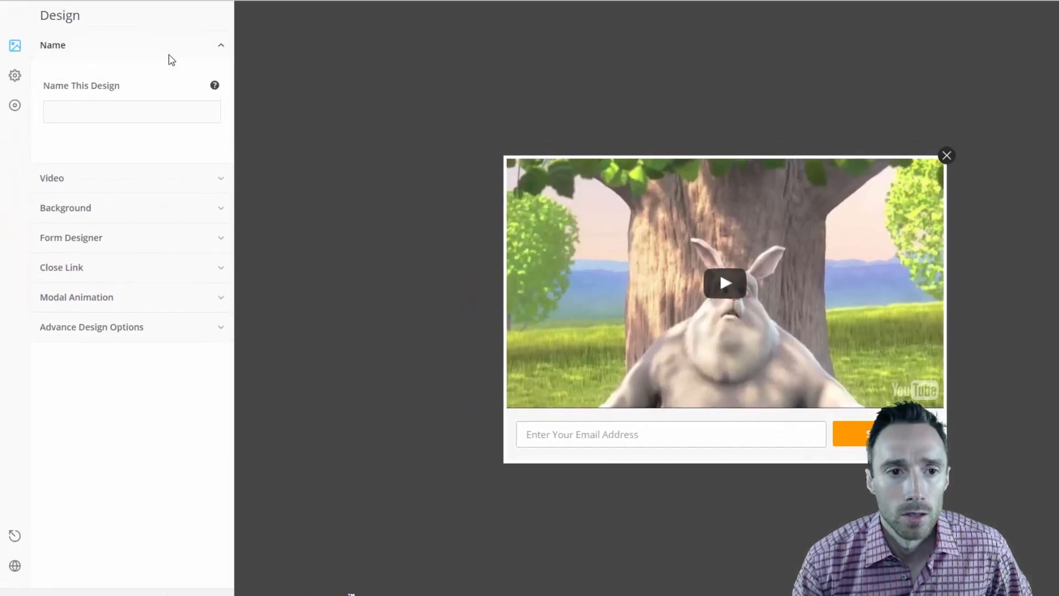
left_click(172, 59)
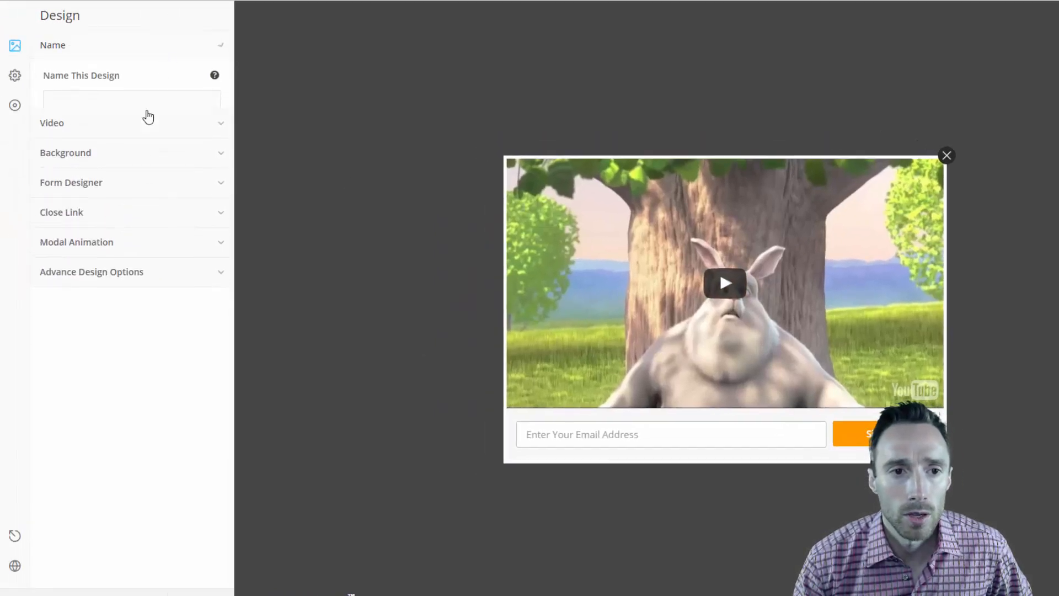
left_click(159, 76)
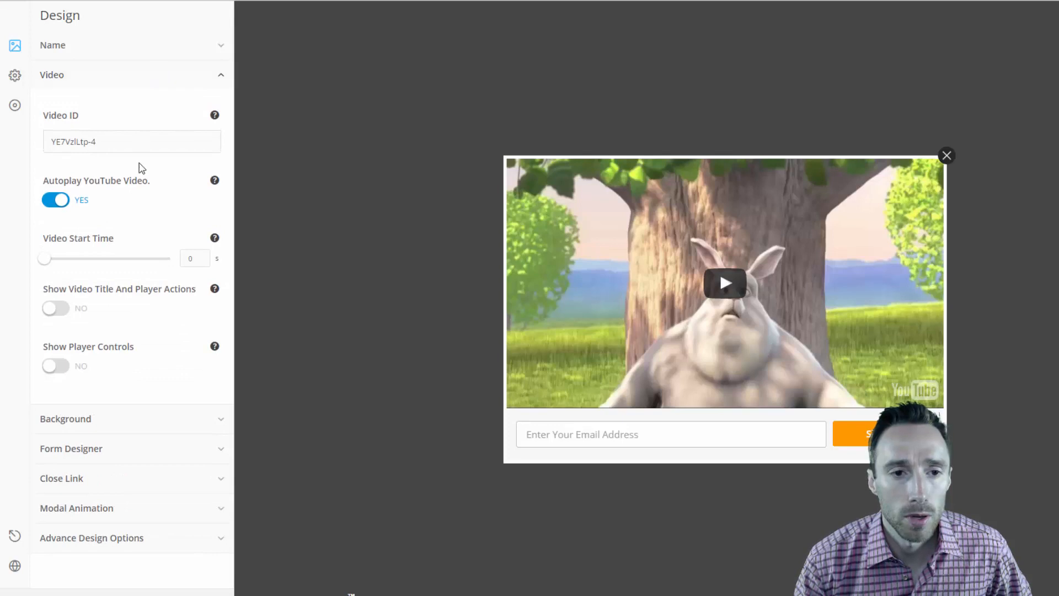
mouse_move(214, 118)
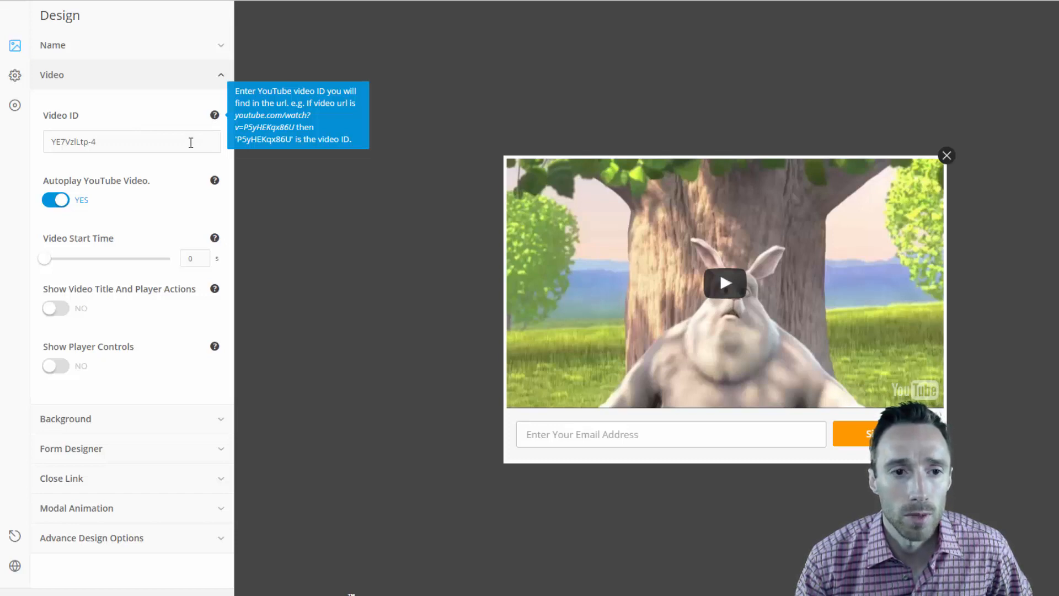
triple_click(126, 147)
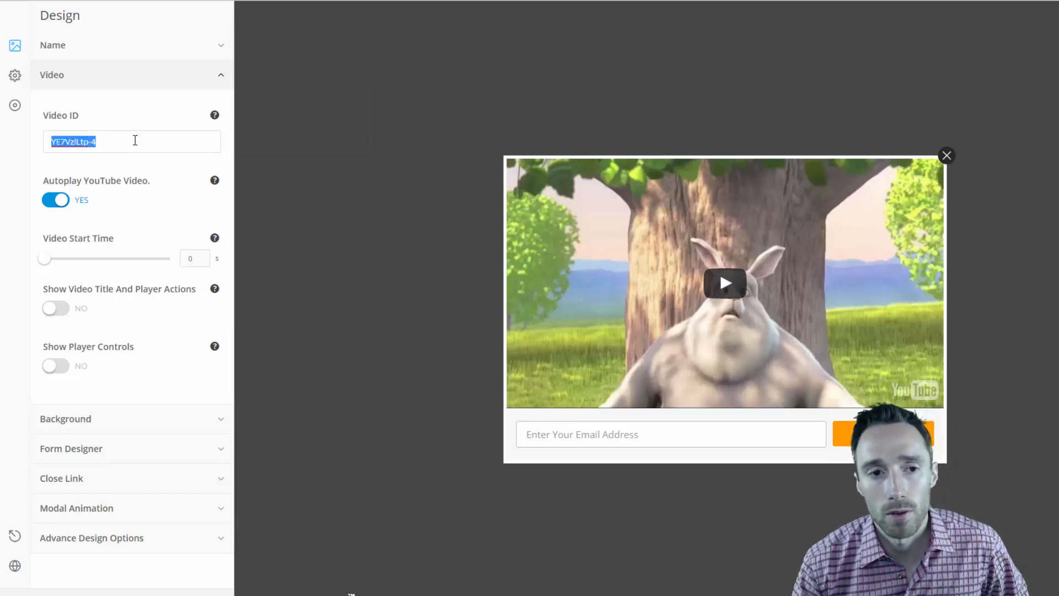
left_click(135, 142)
triple_click(145, 140)
left_click(144, 142)
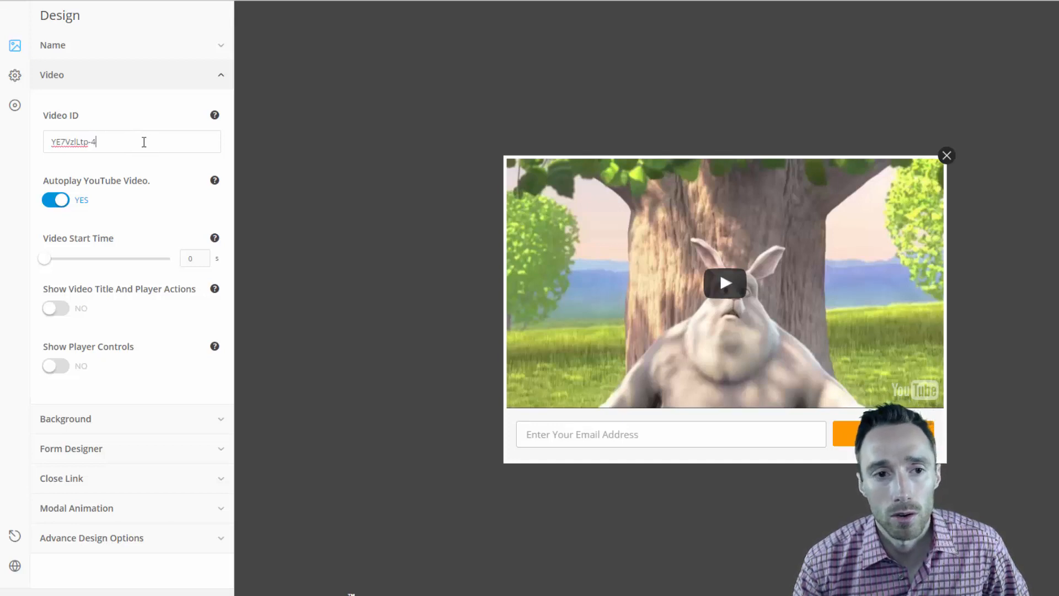
triple_click(144, 142)
left_click(145, 144)
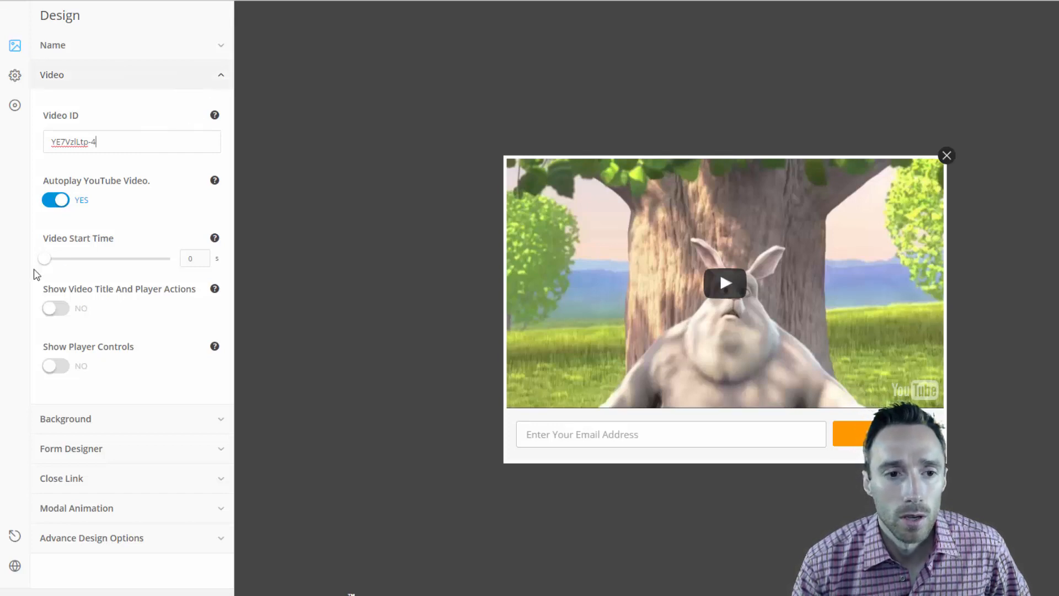
left_click_drag(45, 258, 17, 267)
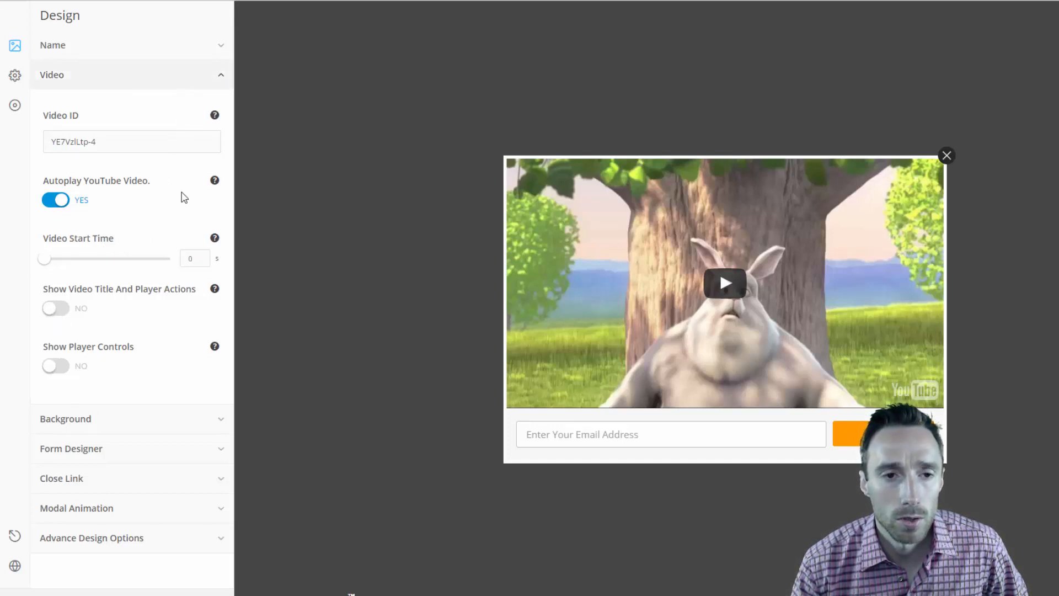
left_click(206, 85)
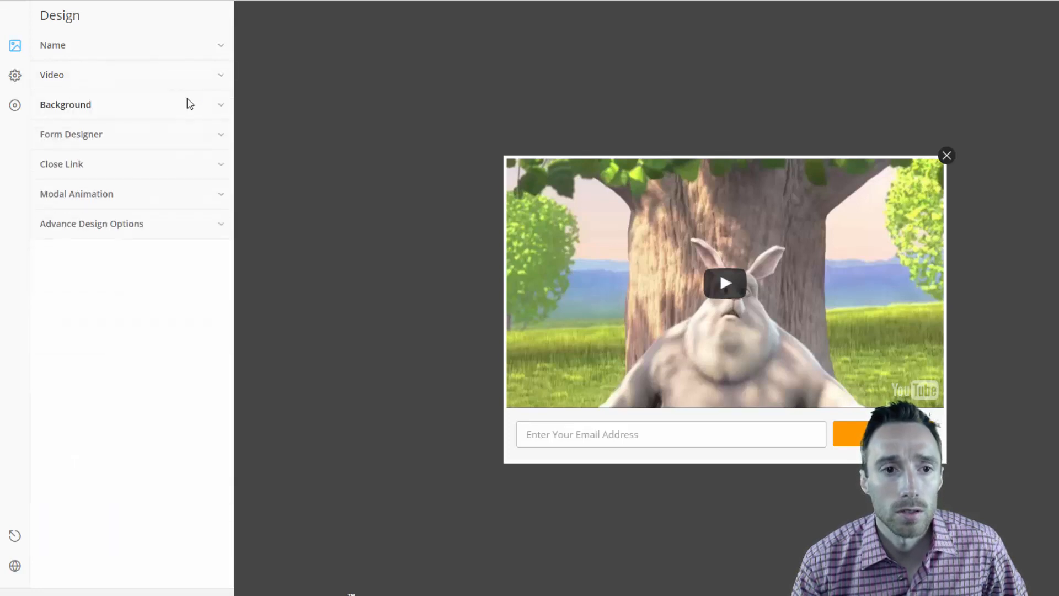
Step: Review the Background, Form Designer and Close Link design settings of the YouTube modal
left_click(189, 104)
left_click(190, 103)
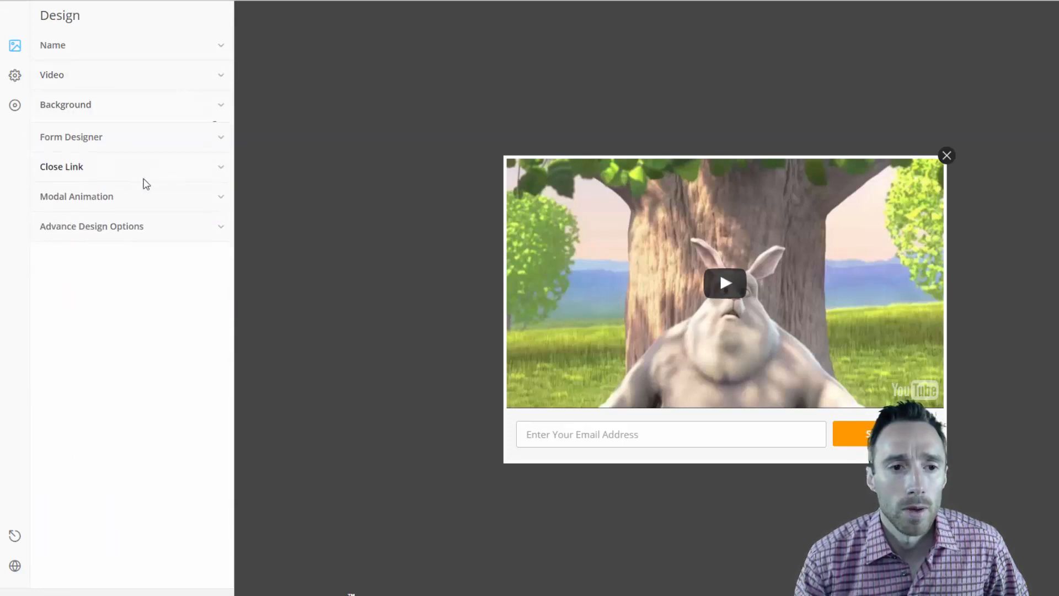
left_click(161, 142)
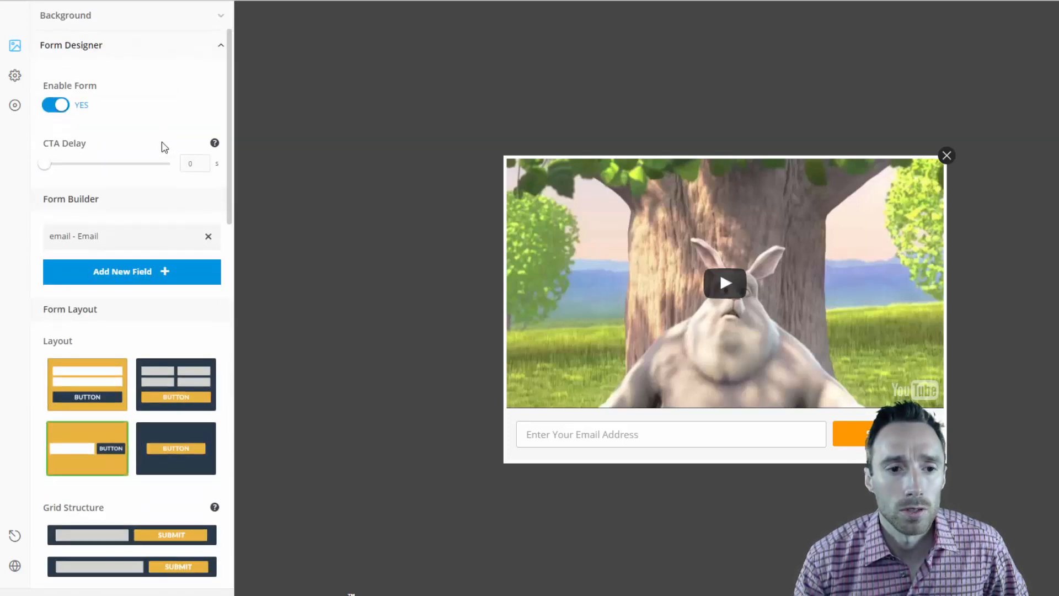
left_click(189, 17)
left_click(146, 171)
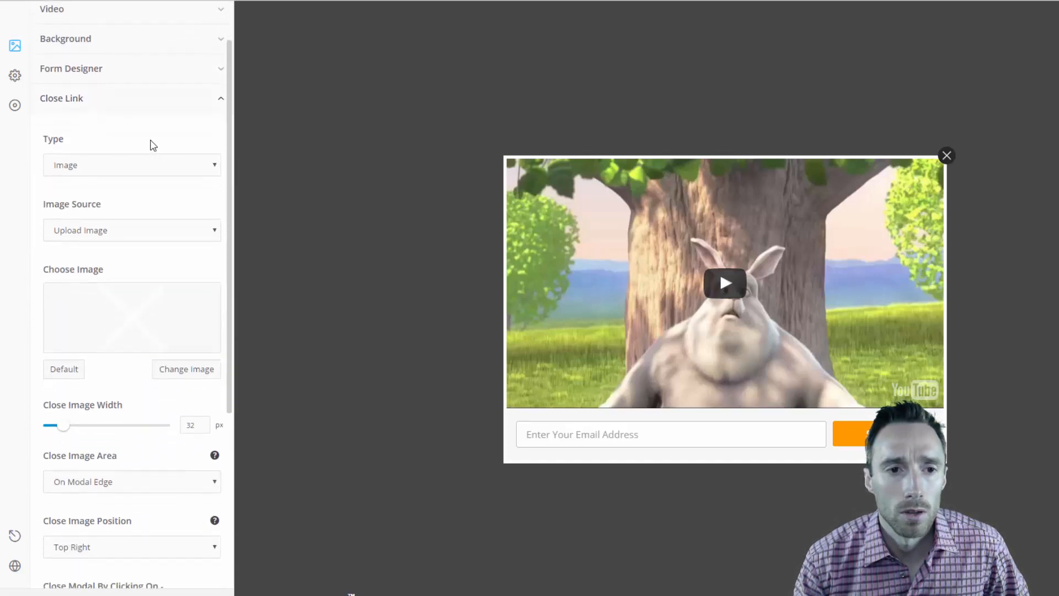
scroll(164, 66, "up", 2)
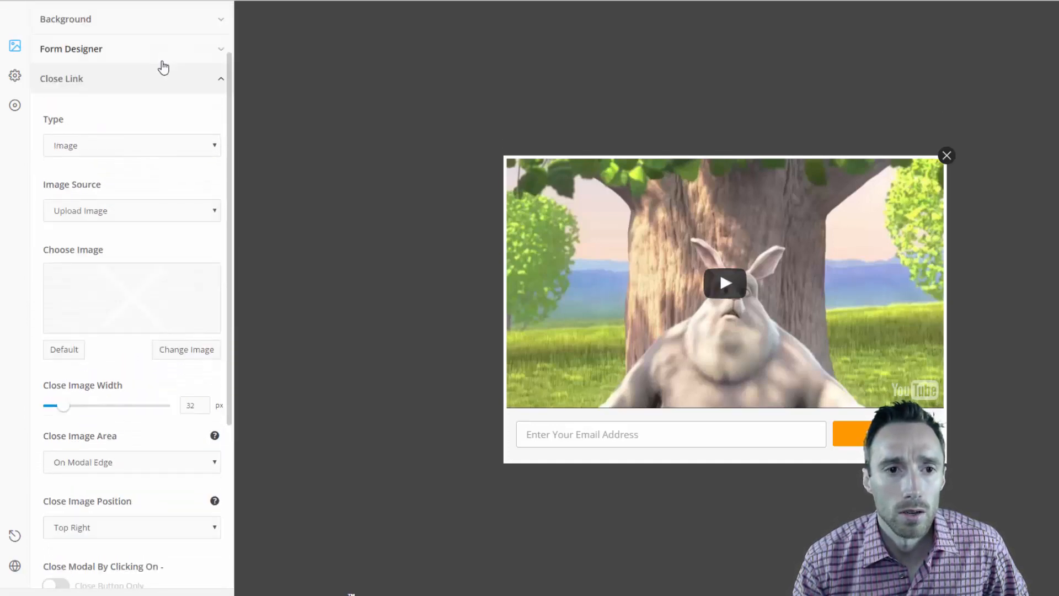
left_click(144, 88)
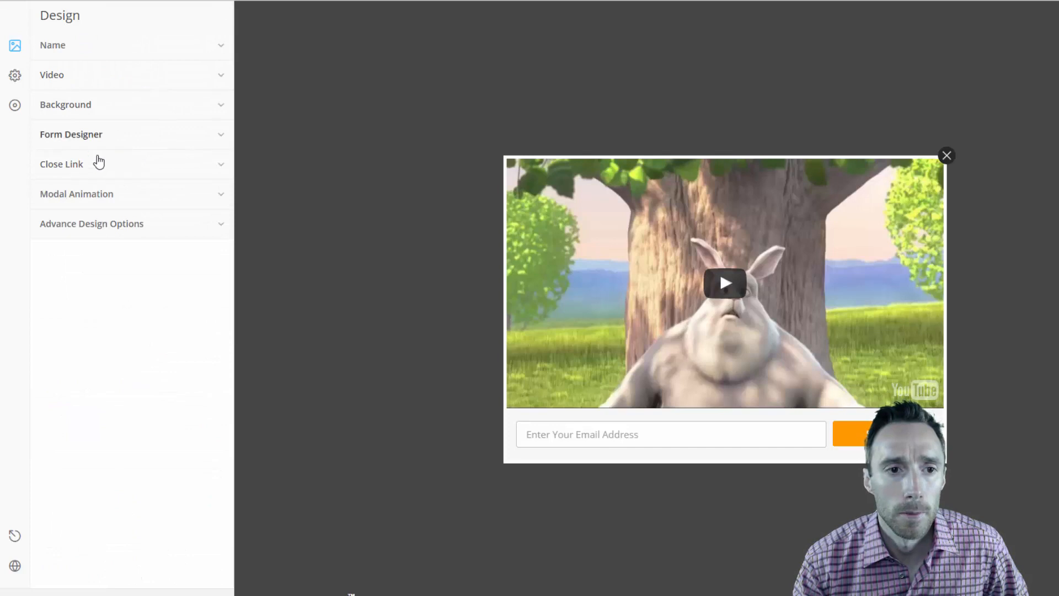
Step: Review the Modal Animation effects and the Advance Design Options for border, box shadow, affiliate link and custom CSS
left_click(104, 198)
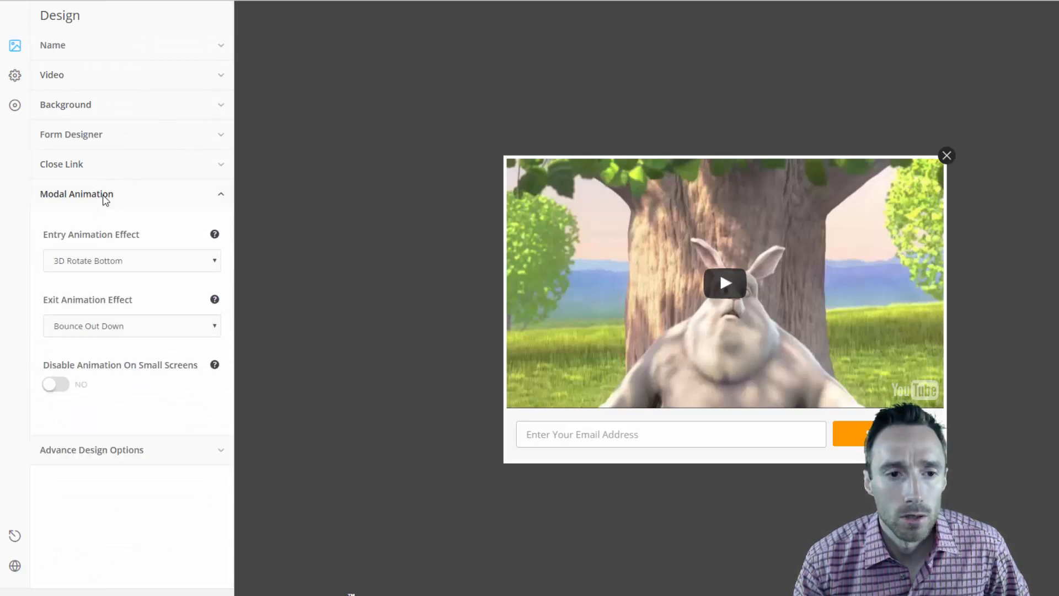
left_click(105, 199)
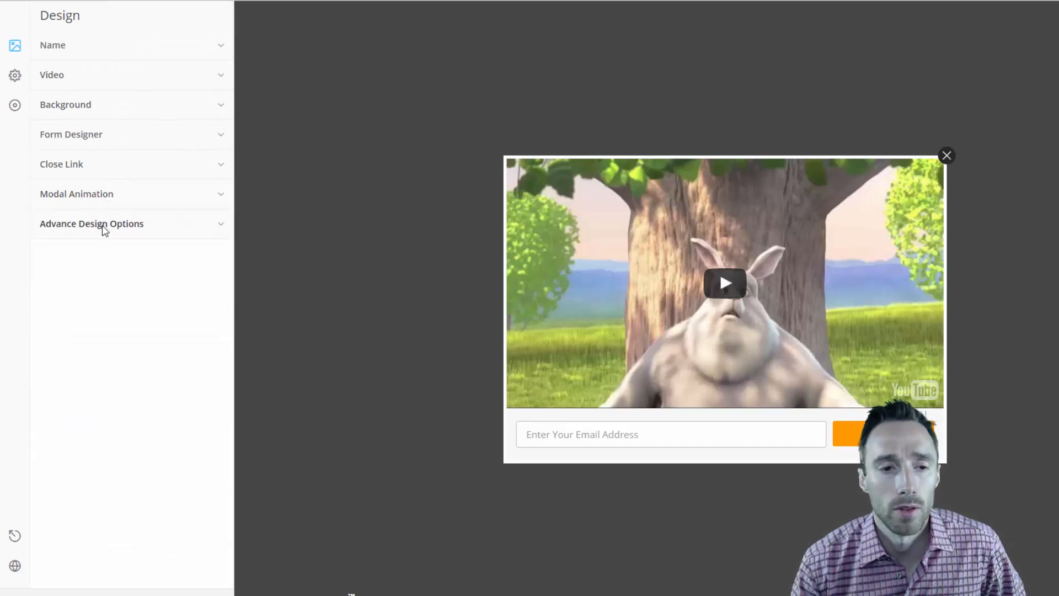
left_click(102, 226)
scroll(145, 224, "down", 10)
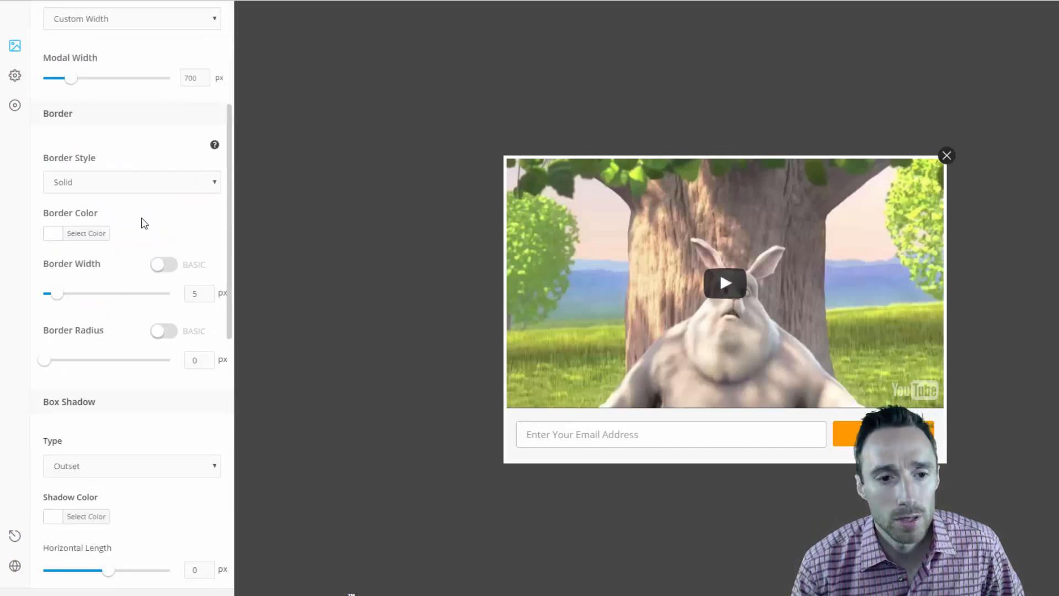
scroll(145, 221, "down", 4)
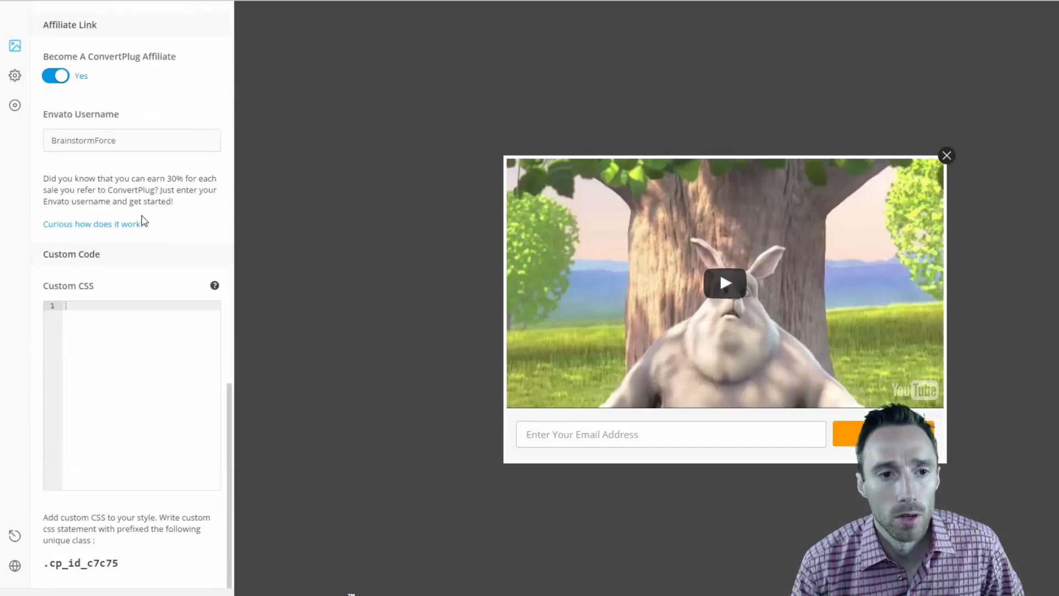
scroll(142, 220, "up", 12)
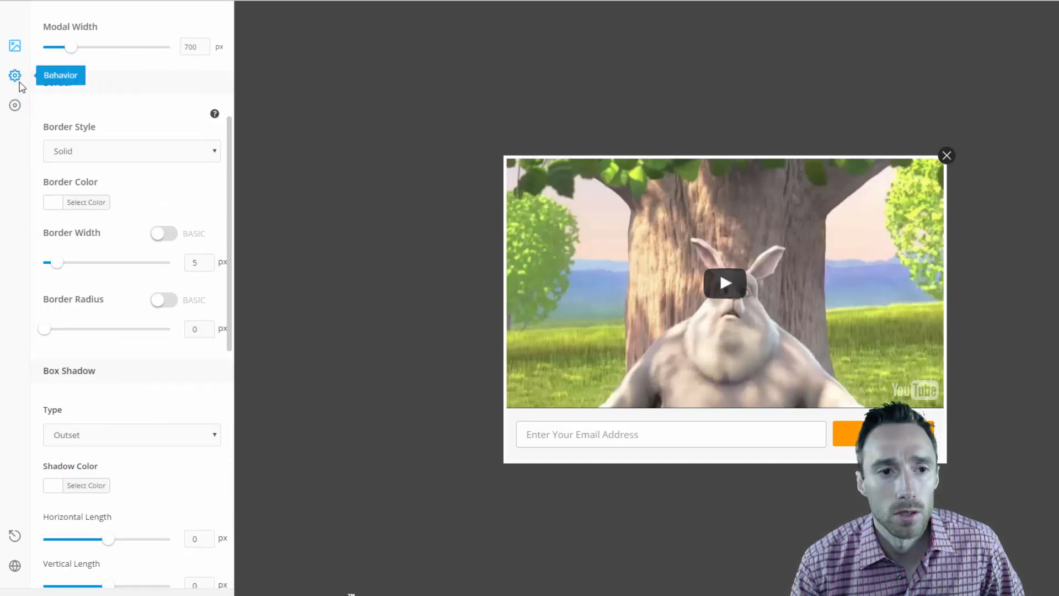
Step: Open the YouTube modal's Behavior settings and review the Manual Display options for launching by CSS class or shortcode
left_click(20, 85)
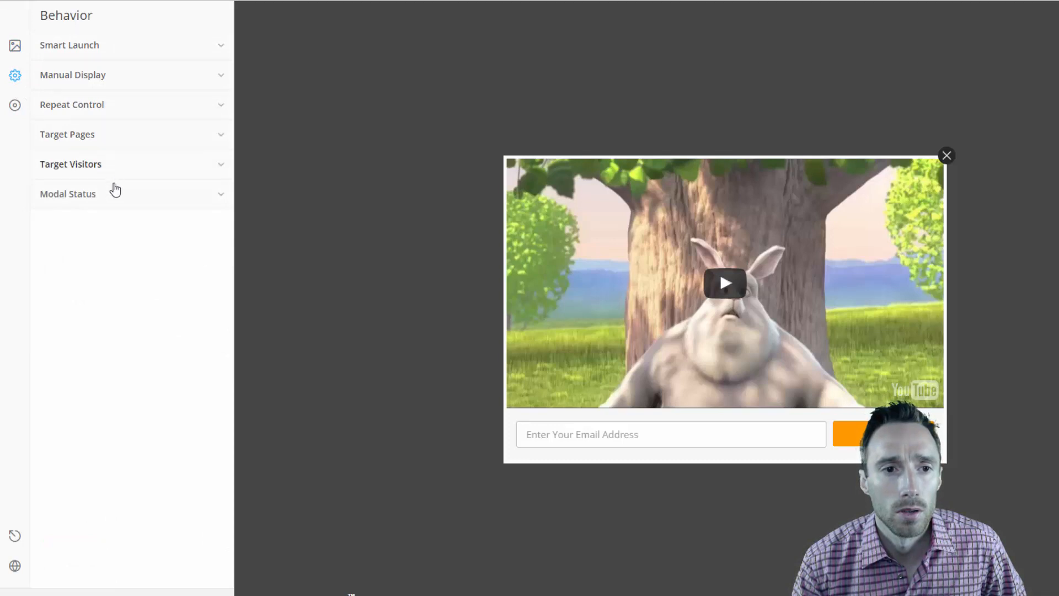
left_click(96, 84)
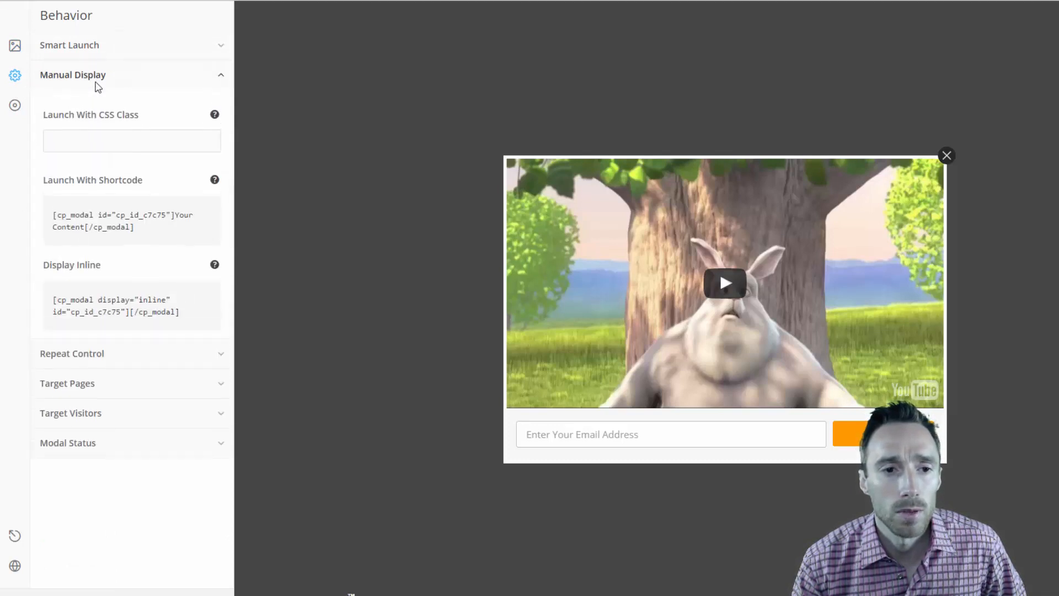